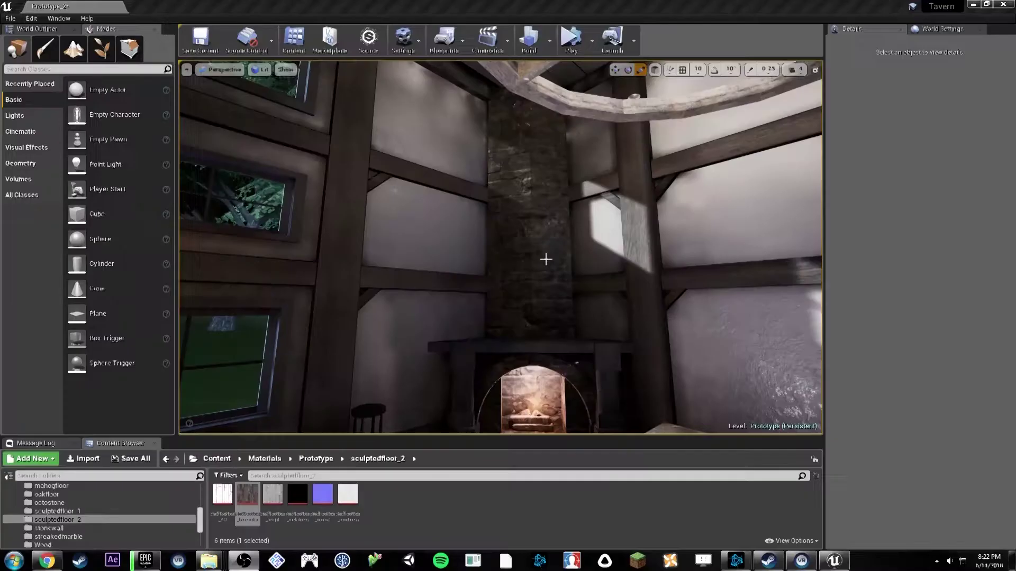
Step: Look around the tavern interior, covering the fireplace, plaster walls, windows, wall sconces and dining tables
right_drag(531, 229, 652, 244)
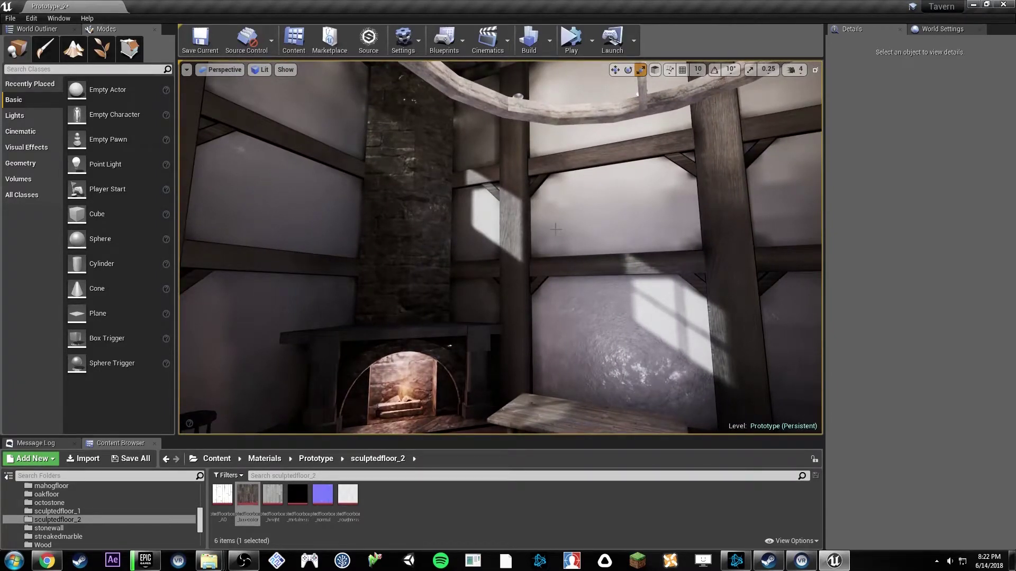
right_drag(556, 229, 563, 231)
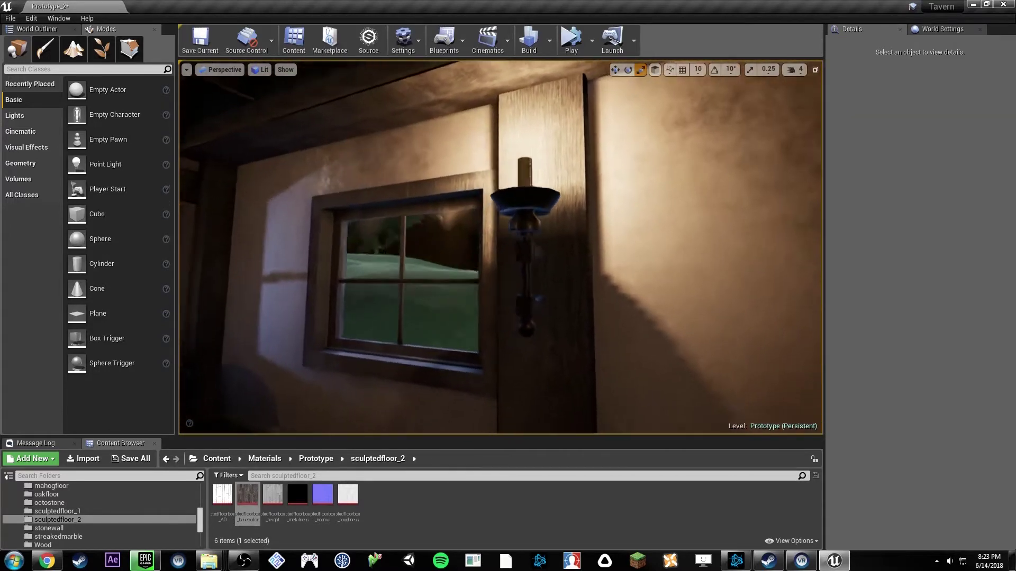
key(w)
right_drag(500, 247, 444, 222)
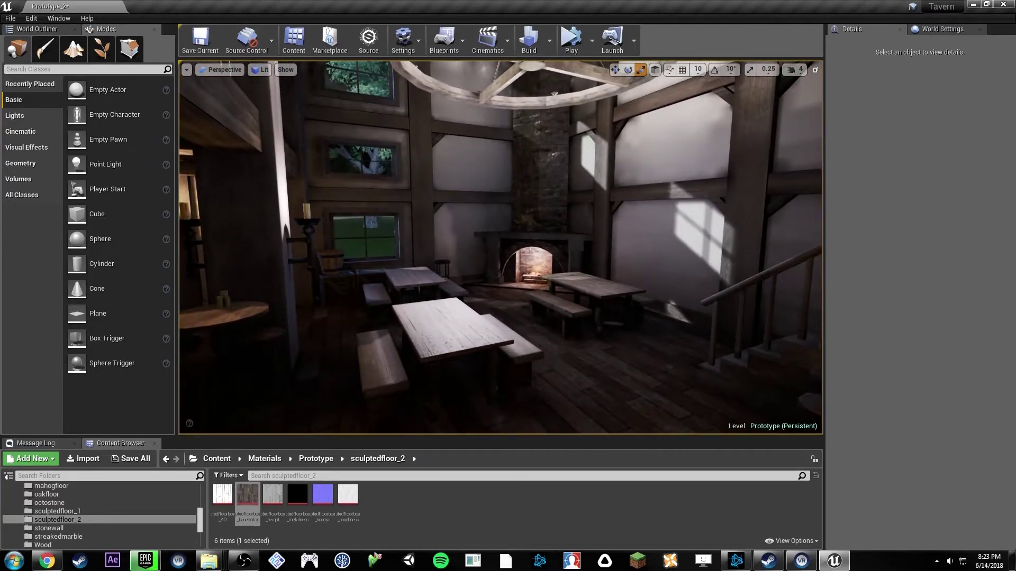
mouse_move(565, 202)
right_down()
mouse_move(503, 195)
mouse_move(473, 175)
mouse_move(555, 199)
right_up()
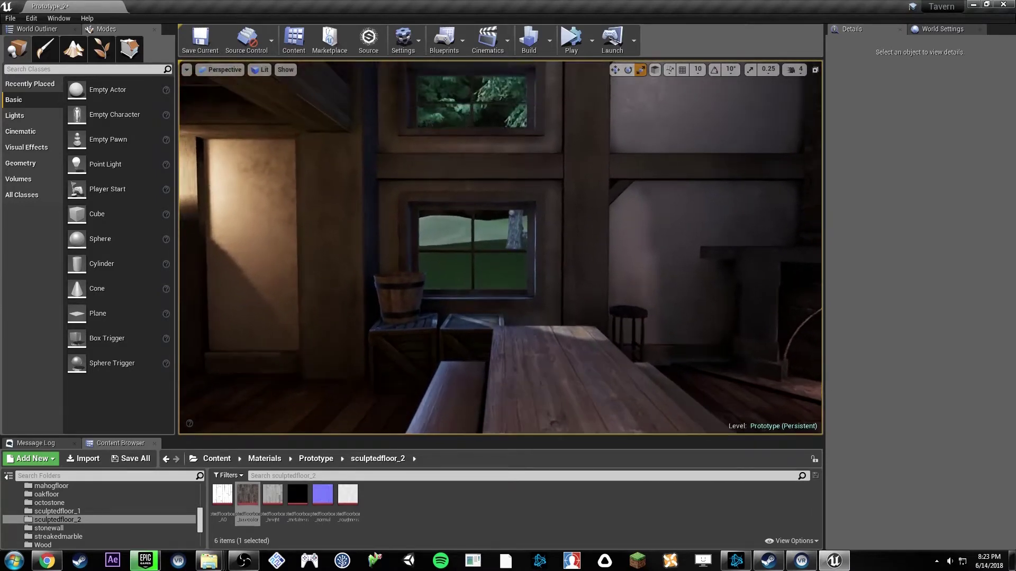
Step: Select the plaster wall around the windows and turn on the Large Vertices display
click(254, 104)
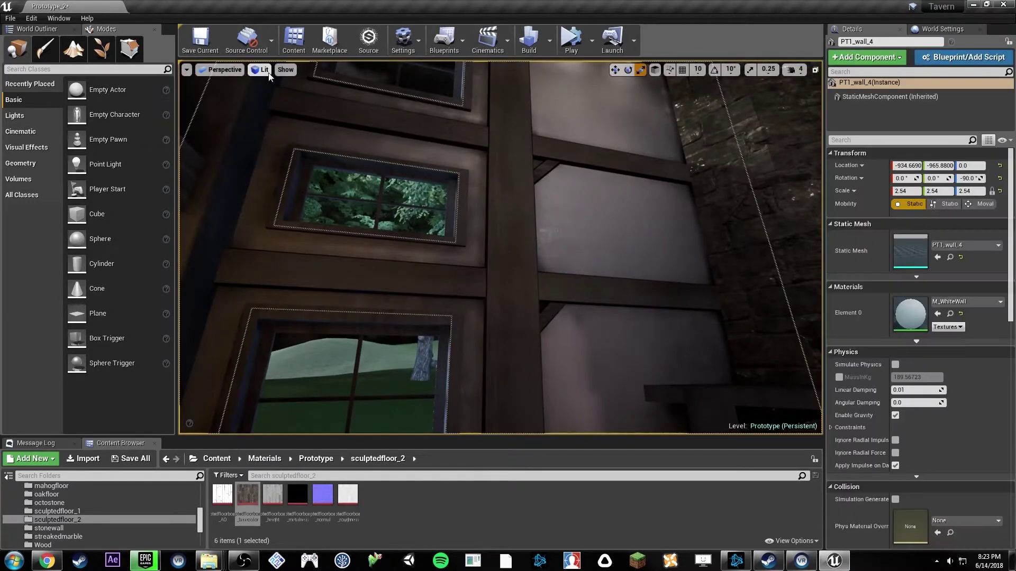
click(292, 72)
mouse_move(311, 355)
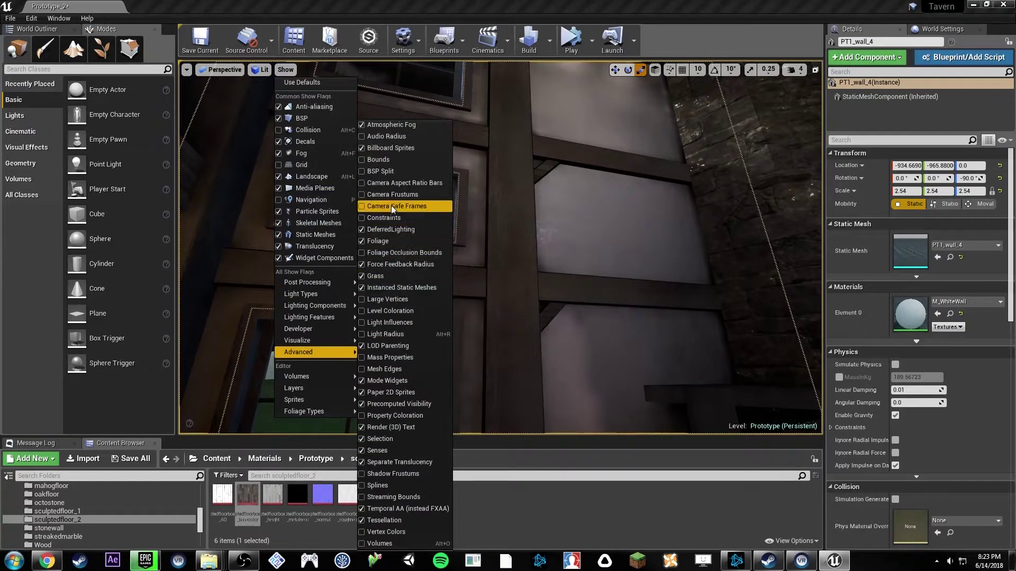
click(388, 300)
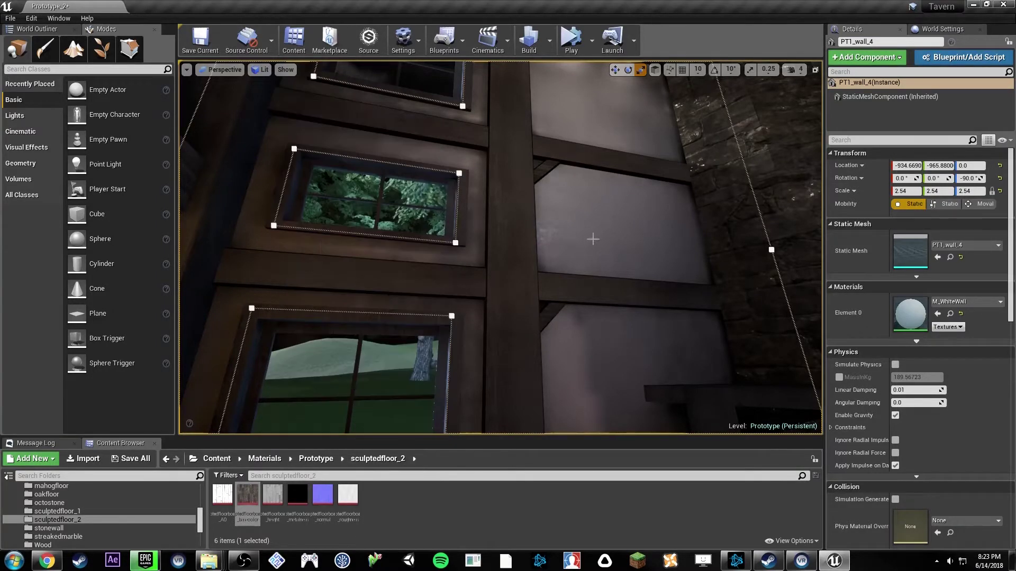
Step: Compare the vertices of the wall supports, the plaster wall and the middle window frame by selecting each
right_drag(594, 238, 534, 212)
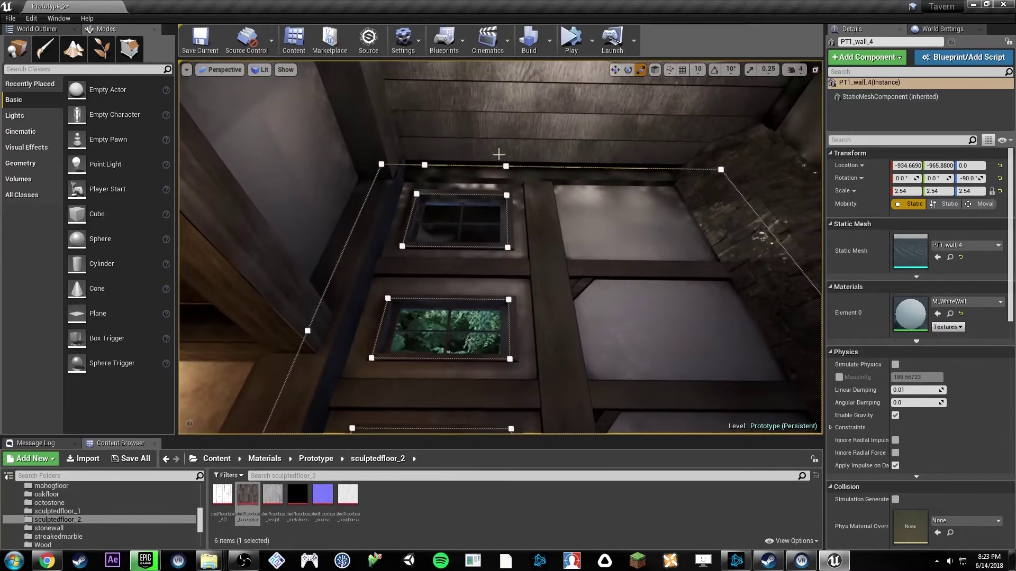
click(546, 190)
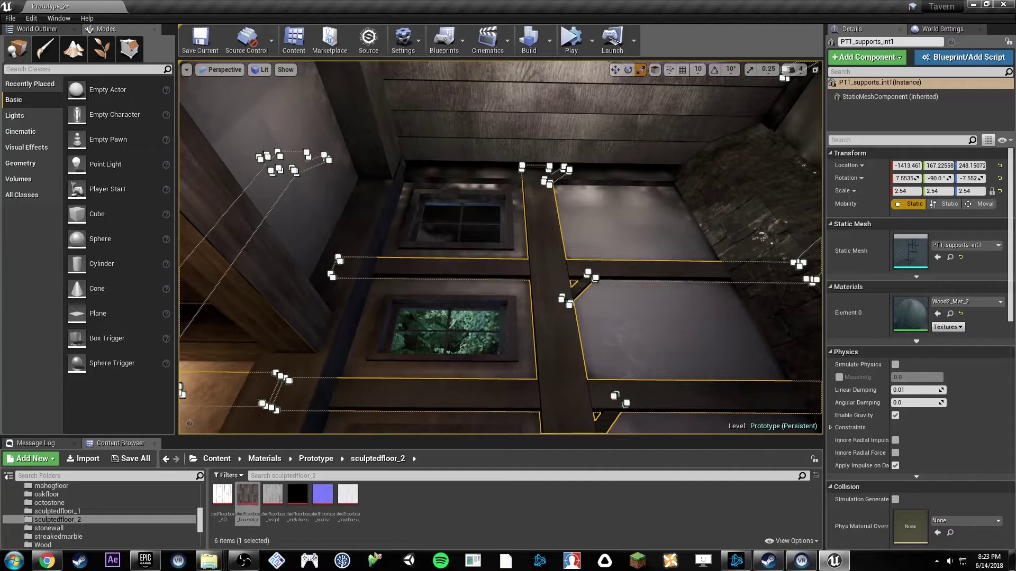
click(605, 234)
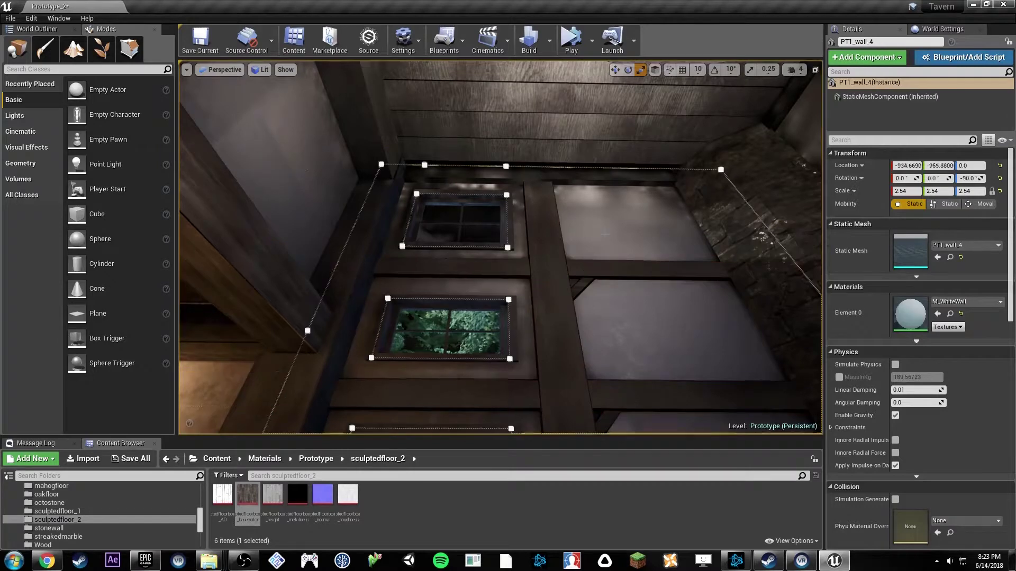
click(505, 327)
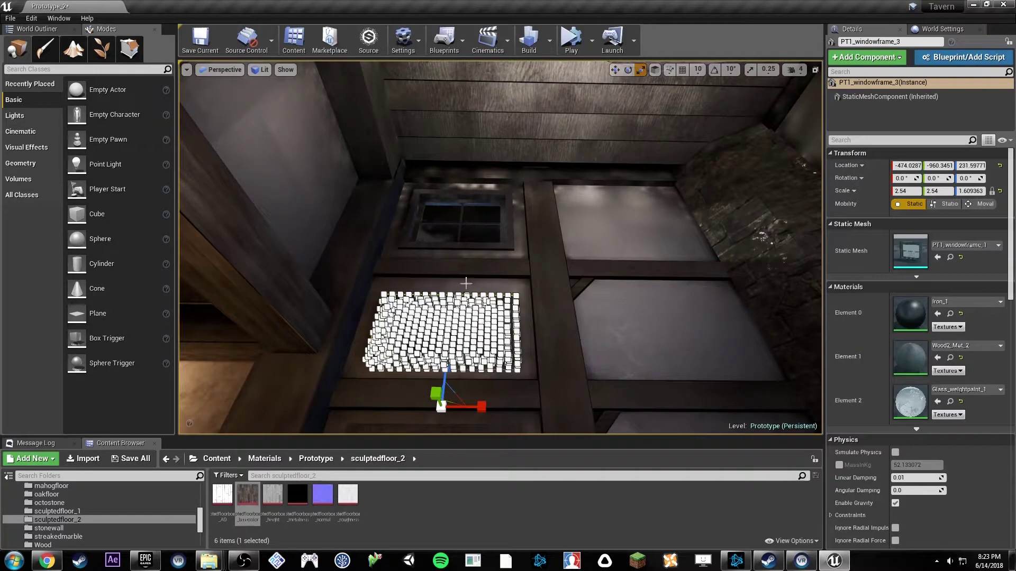
Step: Select the wooden table below the windows and examine the vertices of its top and legs
right_drag(466, 284, 460, 333)
key(w)
click(425, 305)
right_drag(425, 305, 433, 339)
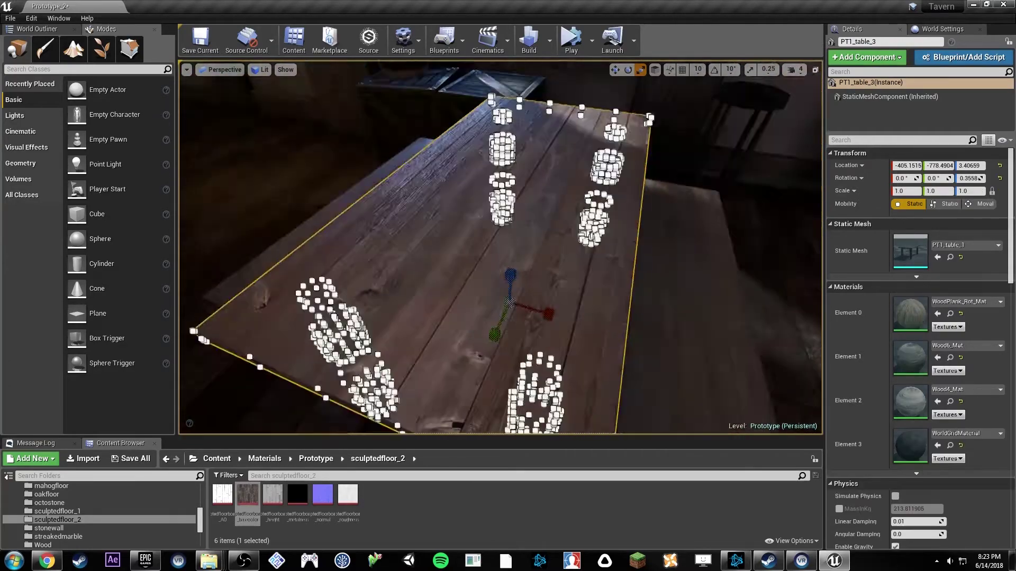
key(s)
right_drag(445, 239, 397, 188)
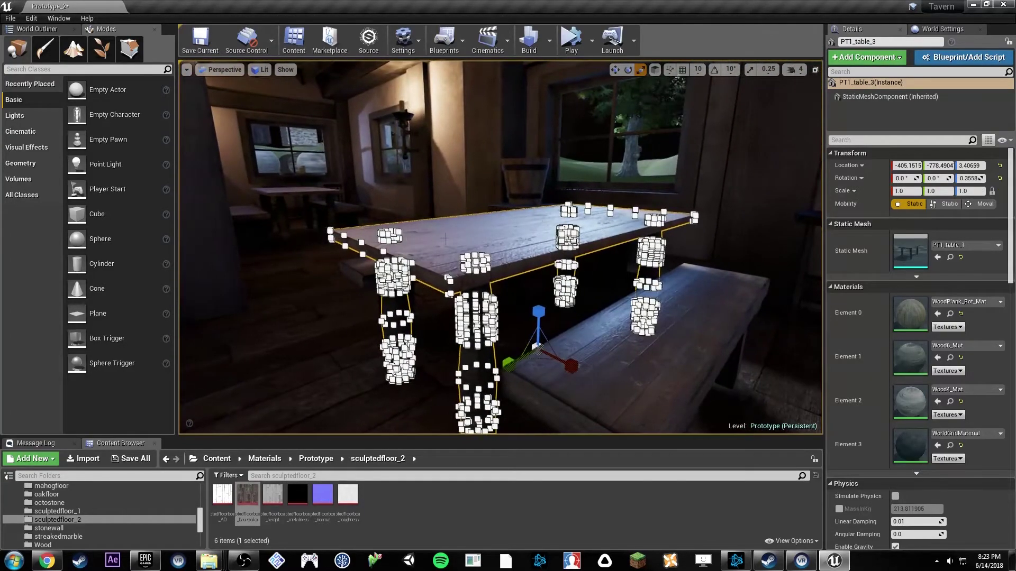
Step: Select the raised wooden floor block near the tables and examine its dense vertex grid
right_drag(638, 217, 580, 208)
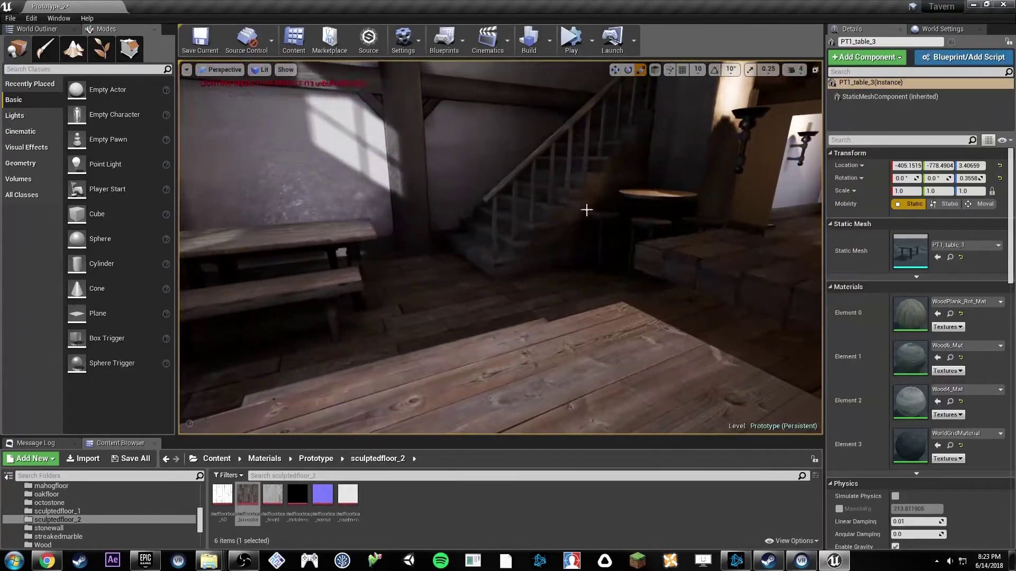
right_drag(585, 208, 391, 222)
click(585, 208)
key(d)
right_drag(576, 267, 575, 278)
right_drag(625, 302, 635, 278)
key(s)
Step: Turn off the Large Vertices display to view the floor block's plank surface
click(286, 71)
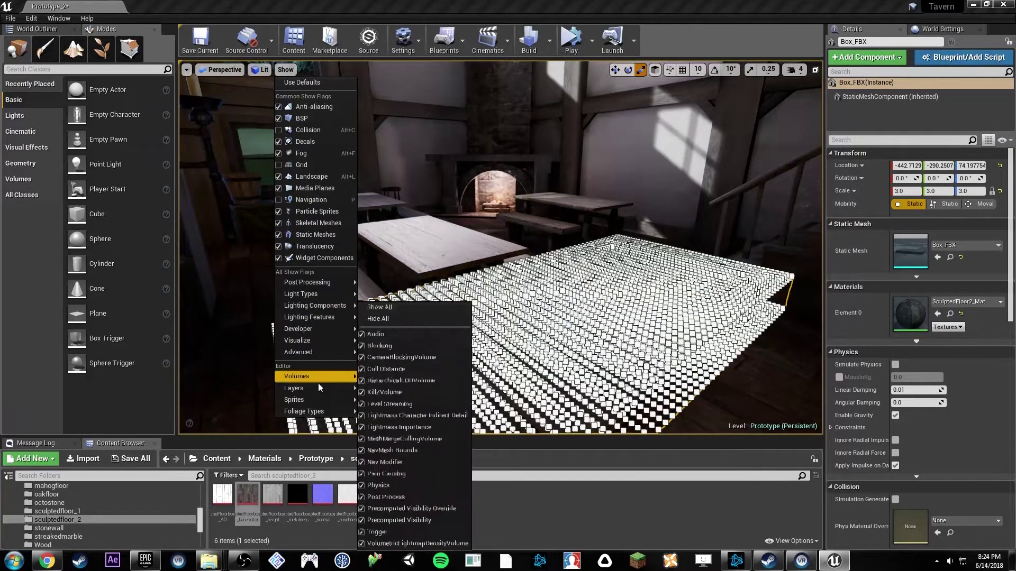
mouse_move(302, 352)
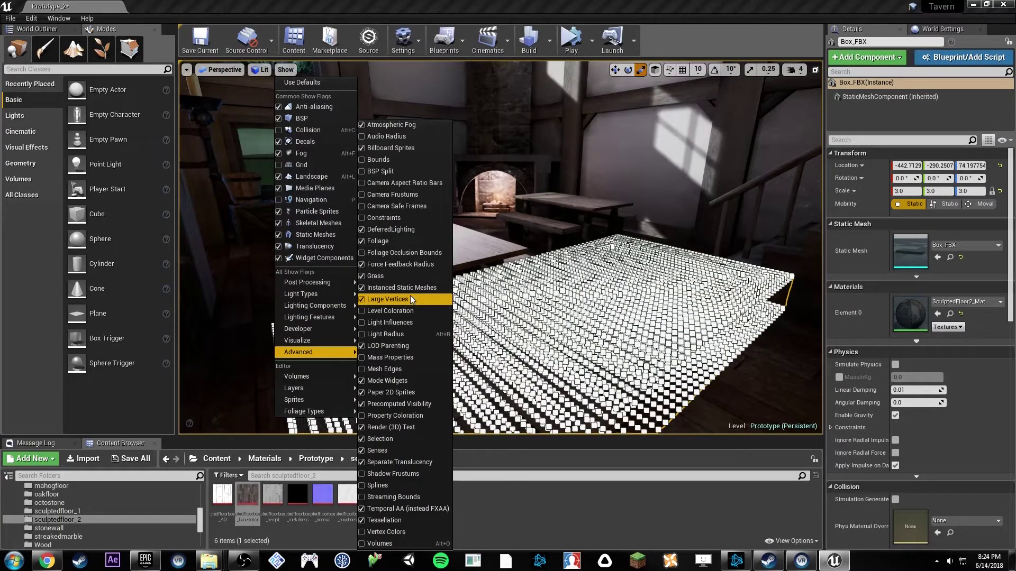
click(410, 301)
mouse_move(441, 297)
right_down()
mouse_move(441, 336)
mouse_move(406, 326)
mouse_move(440, 294)
right_up()
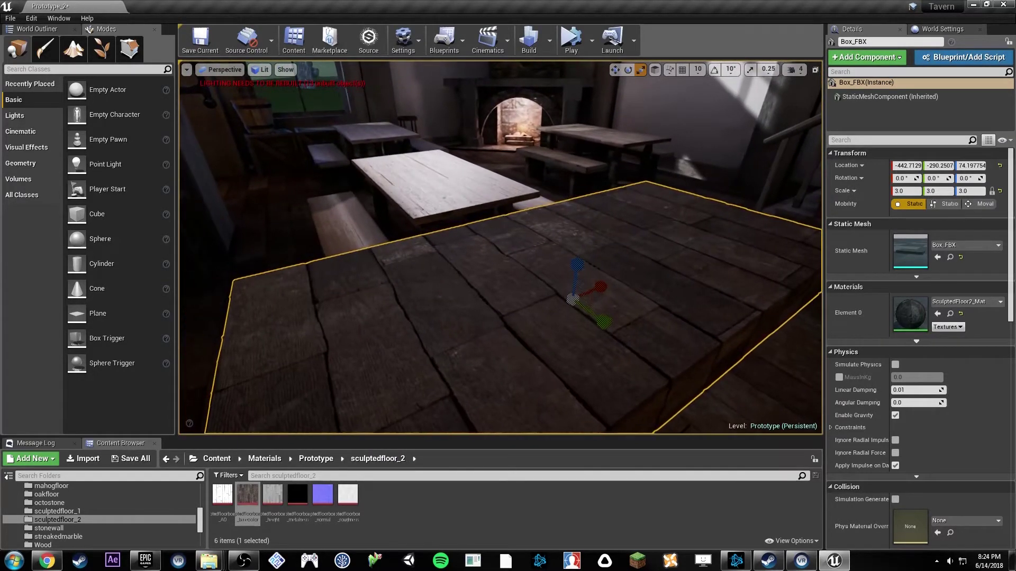
Step: Open the floor block's SculptedFloor2_Mat material and bring its upper texture samples into view
double_click(913, 313)
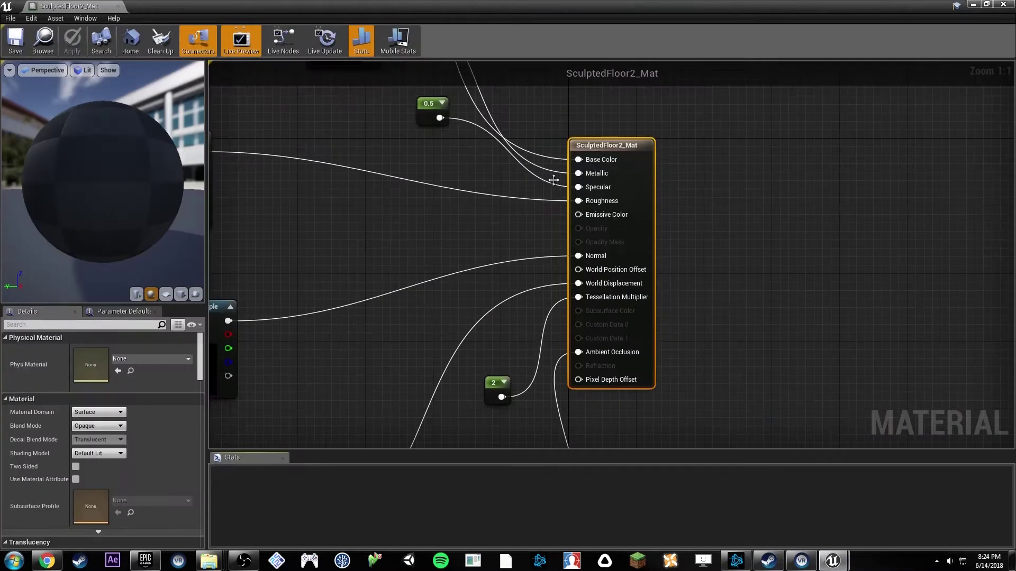
right_drag(464, 210, 642, 295)
scroll(618, 199, down, 1)
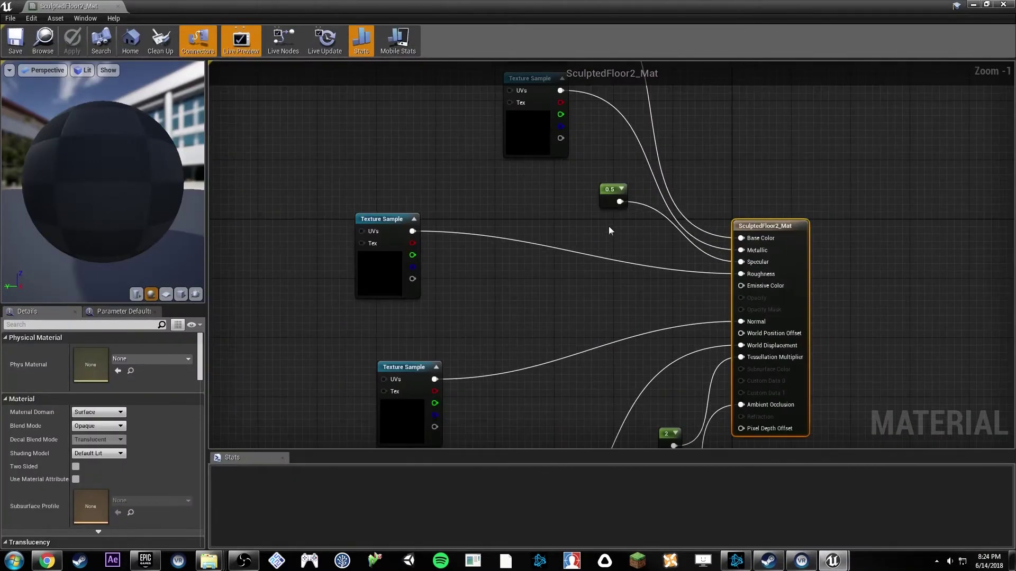
right_drag(576, 219, 583, 273)
scroll(583, 270, down, 1)
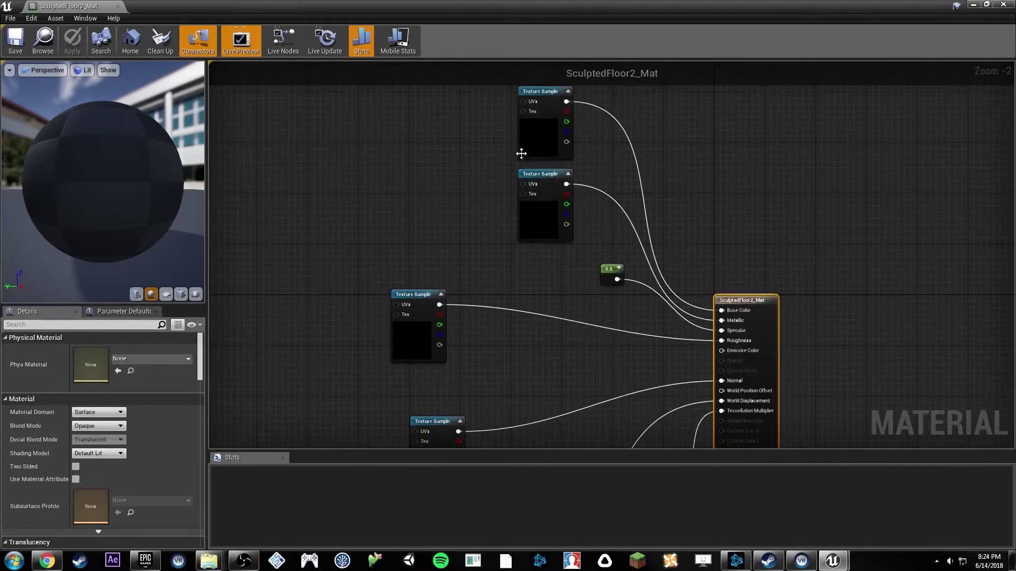
Step: View the base color texture sculptedfloorboards4_basecolor at full size and close it again
click(526, 148)
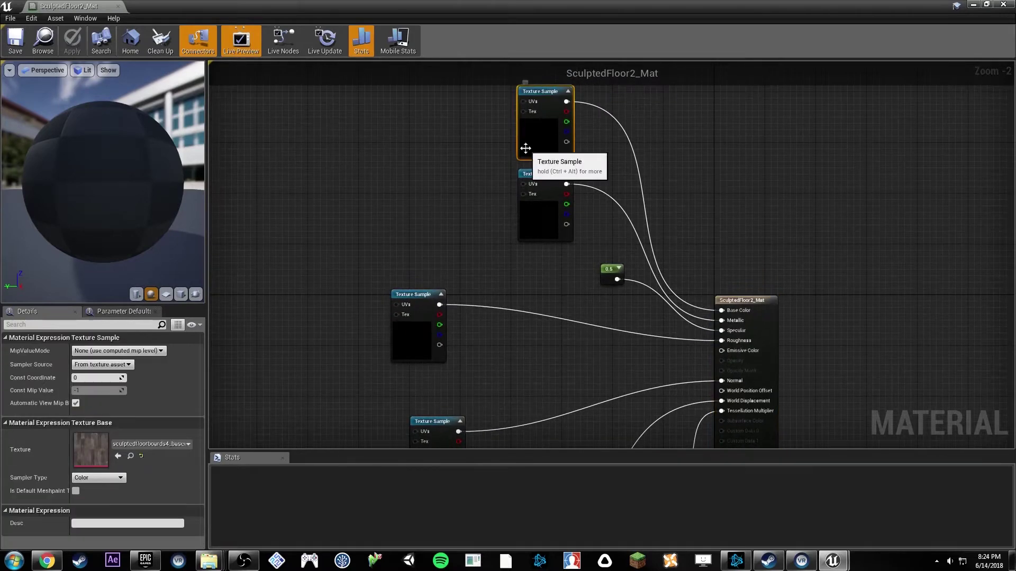
double_click(81, 443)
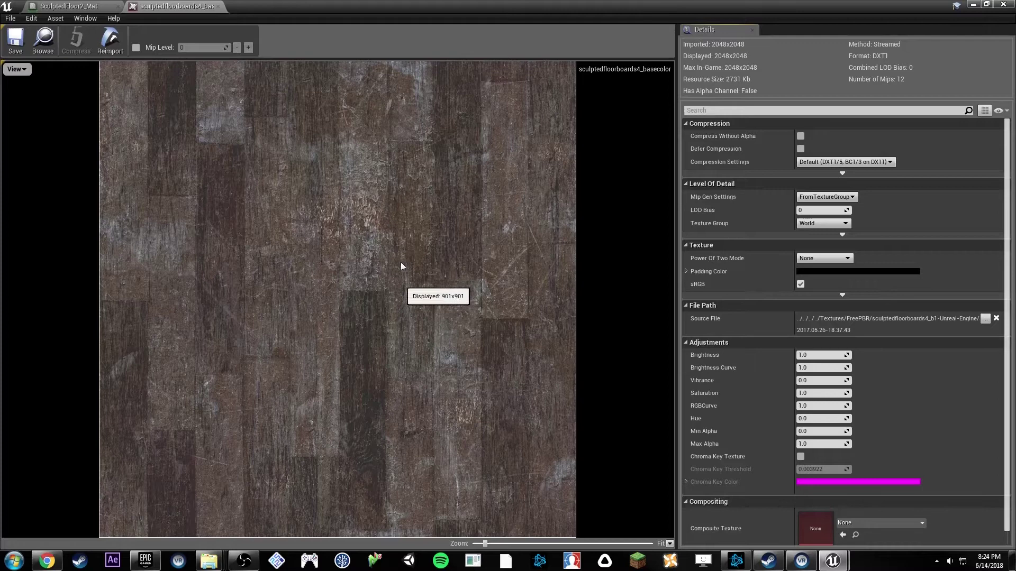
click(218, 7)
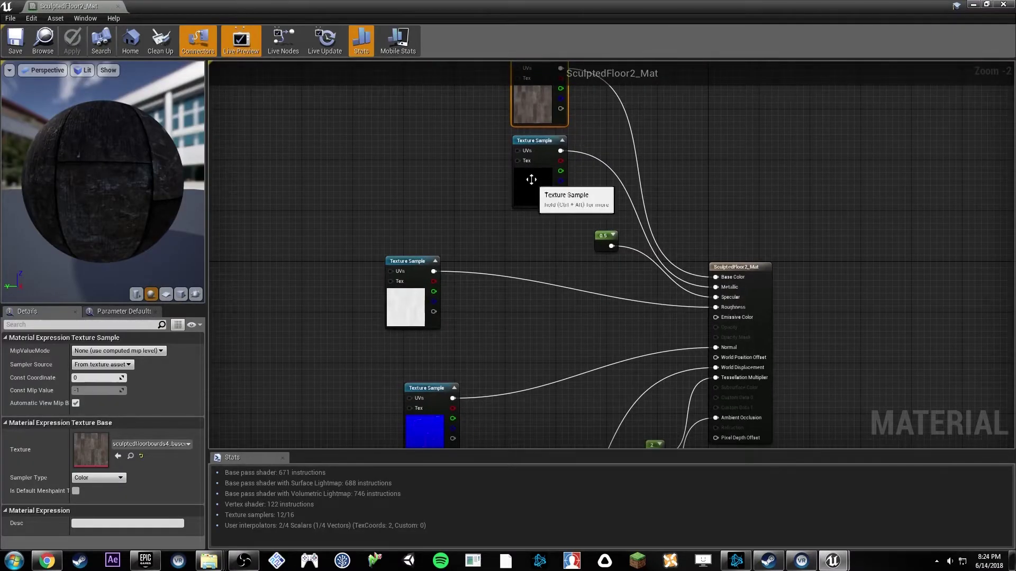
Step: Inspect the metallic texture sample, and view the roughness texture sculptedfloorboards4_roughness at full size before closing it
mouse_move(530, 180)
mouse_down()
mouse_move(502, 203)
mouse_move(532, 188)
mouse_up()
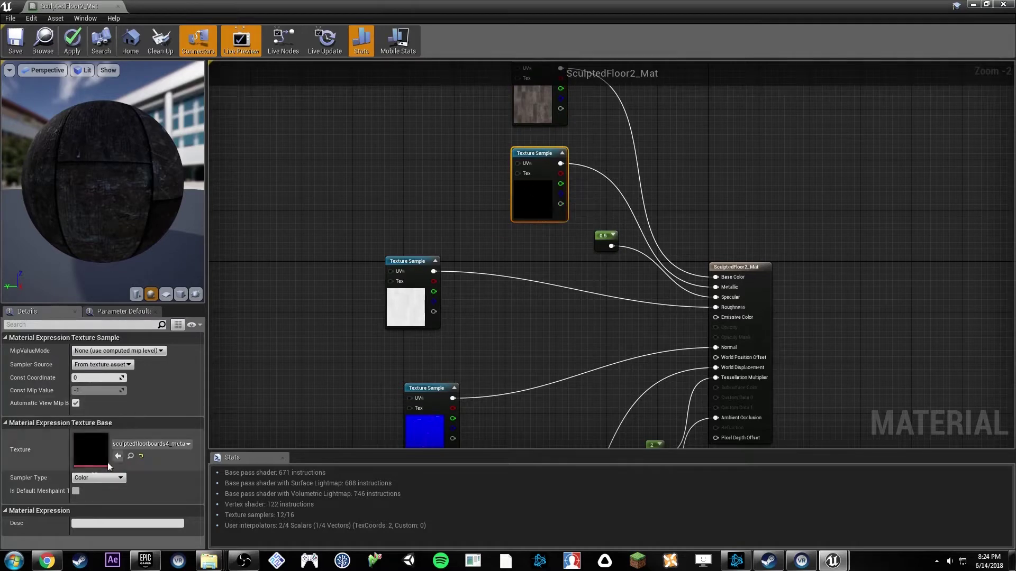
right_drag(463, 351, 453, 248)
click(386, 213)
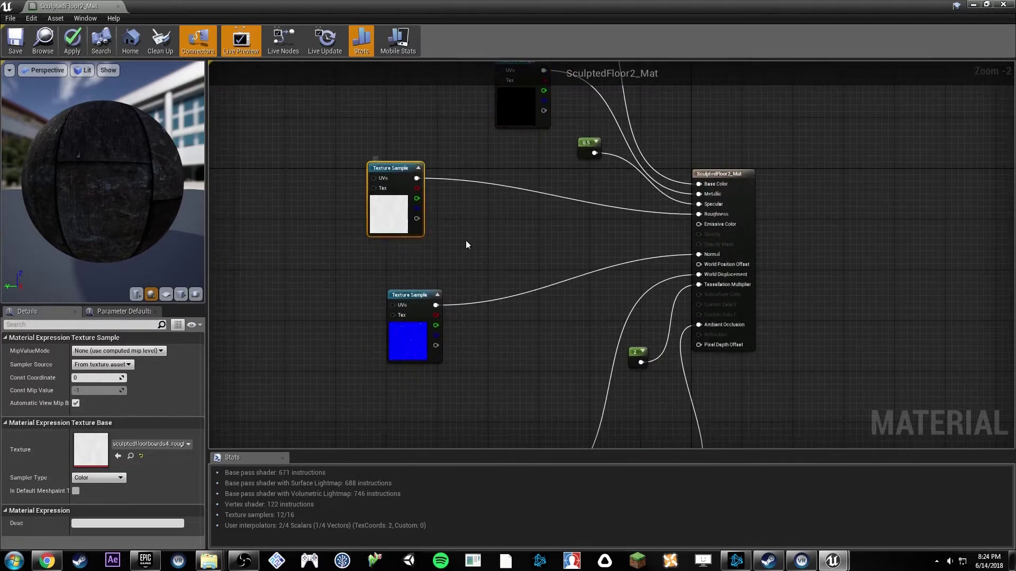
double_click(390, 228)
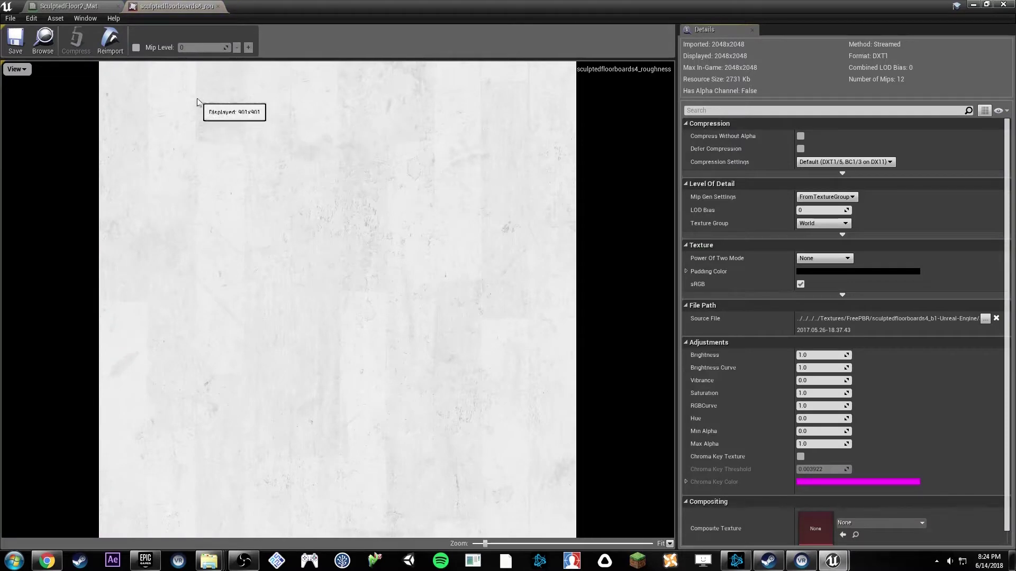
click(218, 7)
Step: Shift the normal, height and ambient occlusion texture samples slightly in the material graph while inspecting each
right_drag(532, 341, 567, 262)
drag(448, 251, 448, 264)
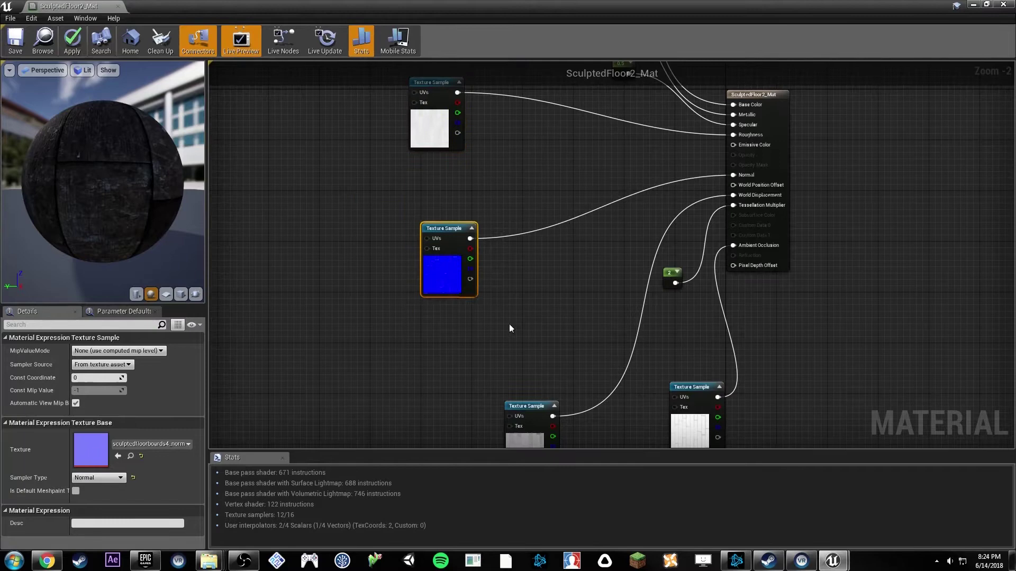
right_drag(509, 324, 457, 206)
drag(479, 338, 452, 344)
drag(636, 326, 608, 370)
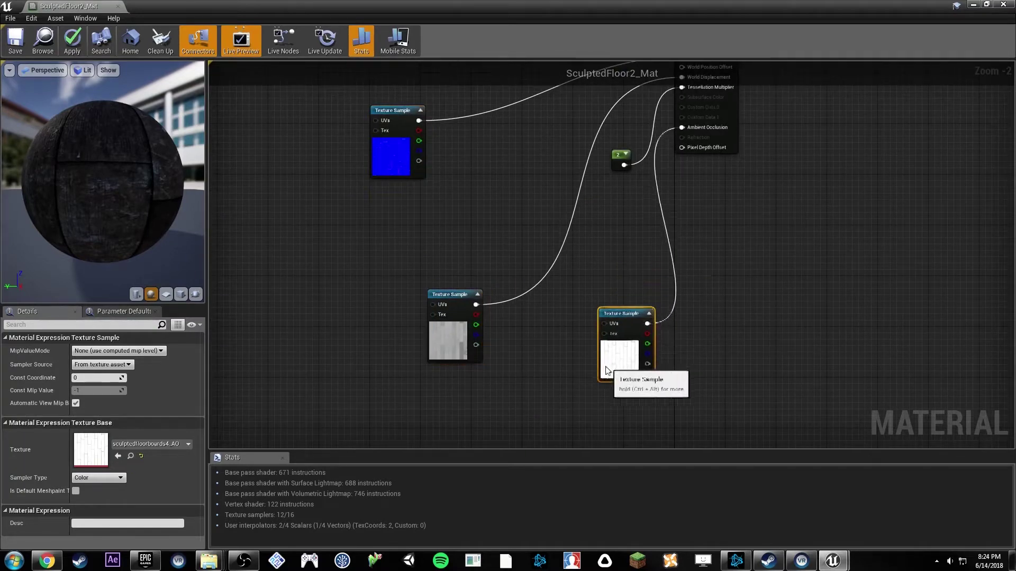
Step: Inspect the Tessellation Multiplier constant and the height texture sample that feeds World Displacement
right_drag(604, 200, 629, 268)
click(636, 226)
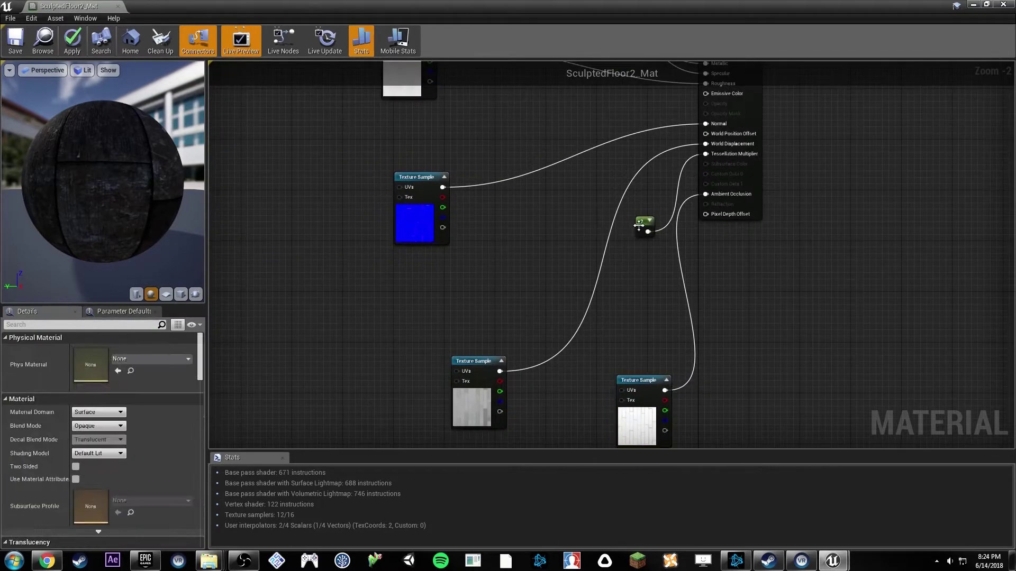
click(479, 397)
right_drag(481, 245, 566, 306)
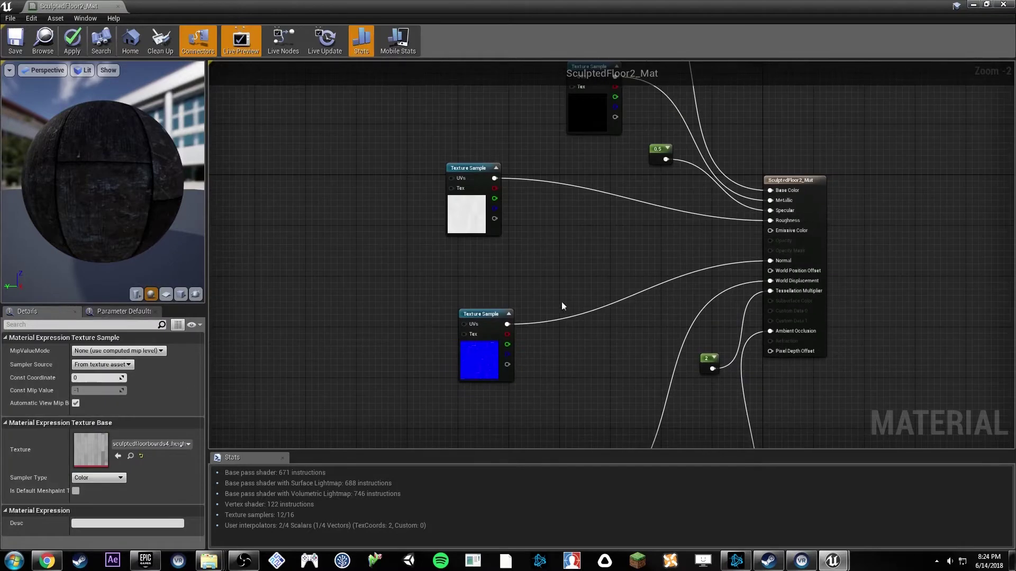
click(566, 245)
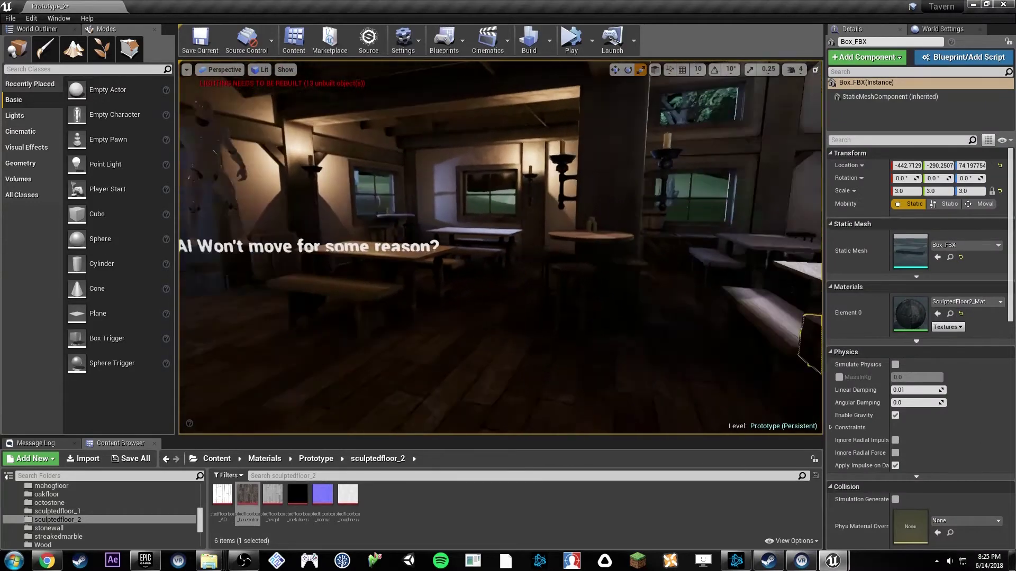
Step: Delete the floating "AI Won't move for some reason?" label from the level
click(476, 229)
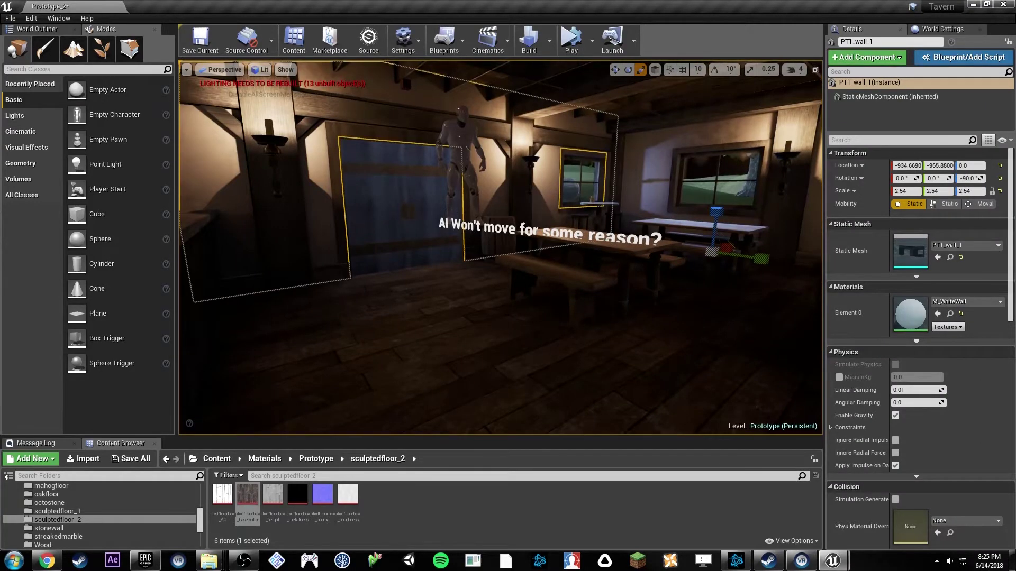
click(476, 228)
key(Delete)
Step: Examine the sculpted floor block's displaced planks up close with the block selected, and return to the SculptedFloor2_Mat graph
right_drag(476, 227, 561, 172)
right_drag(621, 242, 620, 245)
right_drag(546, 305, 546, 305)
right_drag(461, 274, 461, 273)
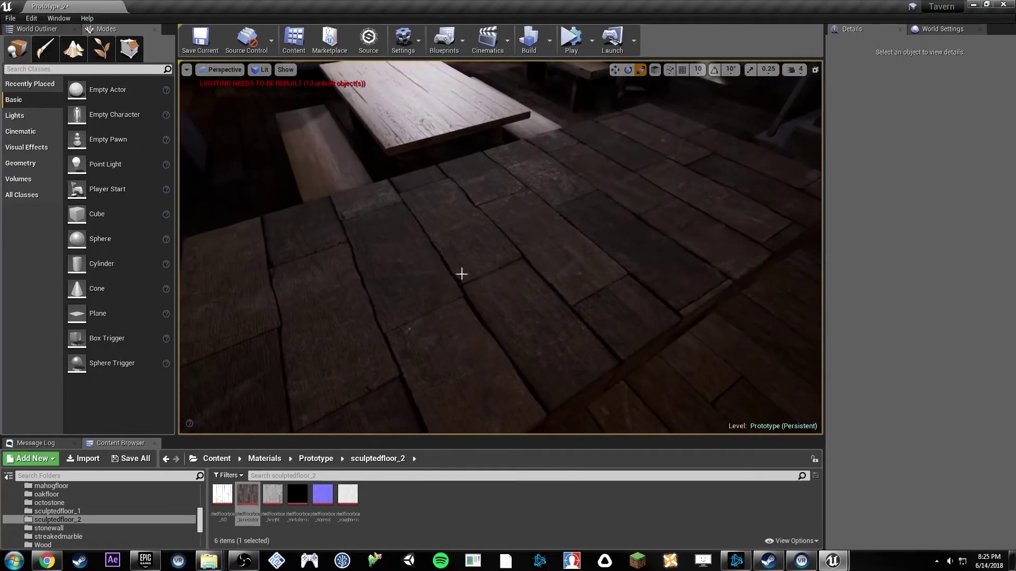
click(622, 219)
right_drag(622, 218, 622, 218)
right_drag(549, 232, 548, 232)
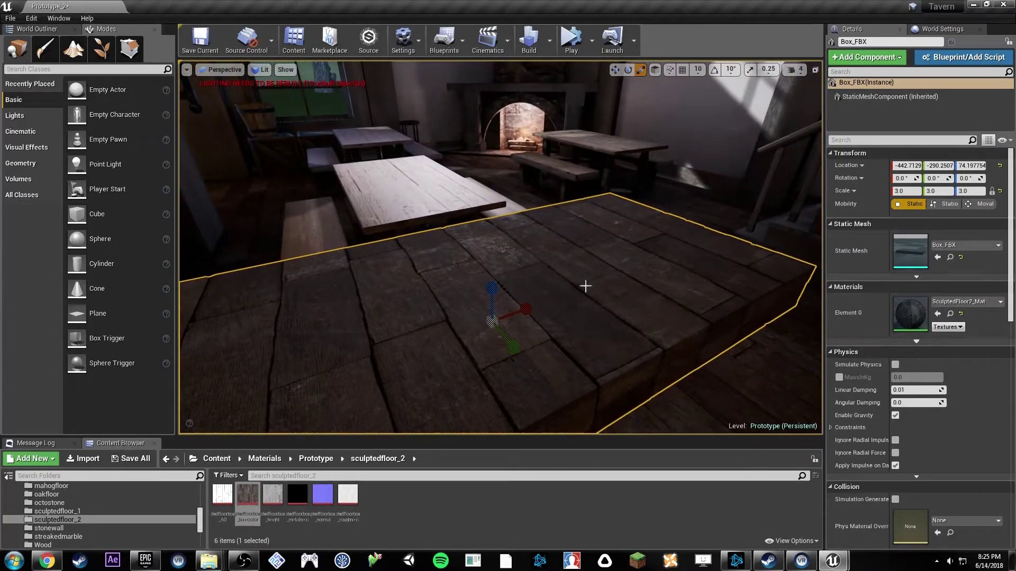
mouse_move(1015, 87)
mouse_down()
mouse_move(1015, 75)
mouse_move(495, 75)
mouse_move(523, 1)
mouse_up()
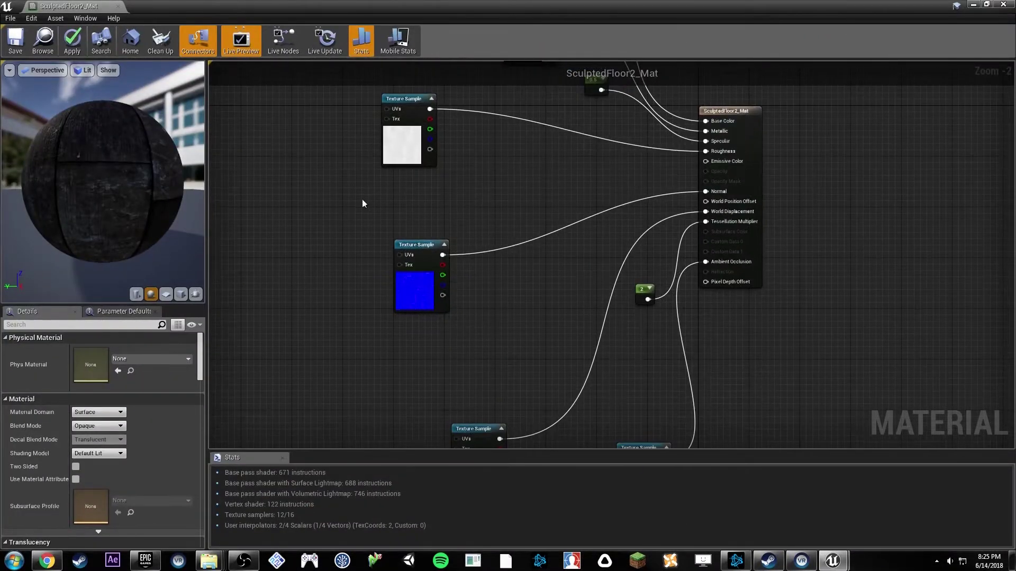
Step: Move the normal, height and ambient occlusion texture samples and the Tessellation Multiplier constant further down the material graph as a group
drag(361, 203, 663, 293)
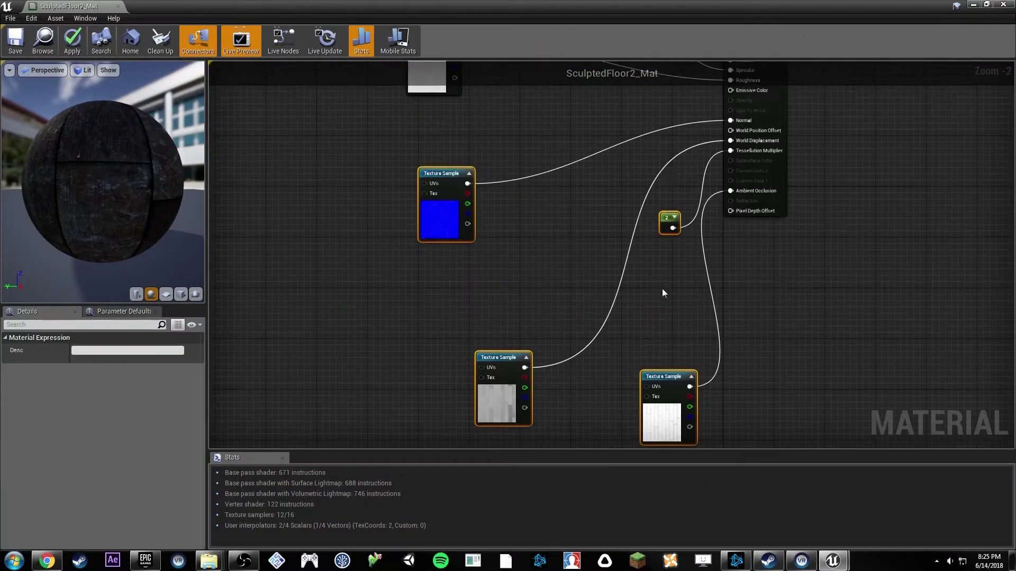
click(664, 217)
drag(423, 154, 677, 389)
drag(665, 232, 667, 419)
right_drag(493, 153, 540, 340)
Step: Disconnect the roughness texture sample from the Roughness input of SculptedFloor2_Mat
click(483, 266)
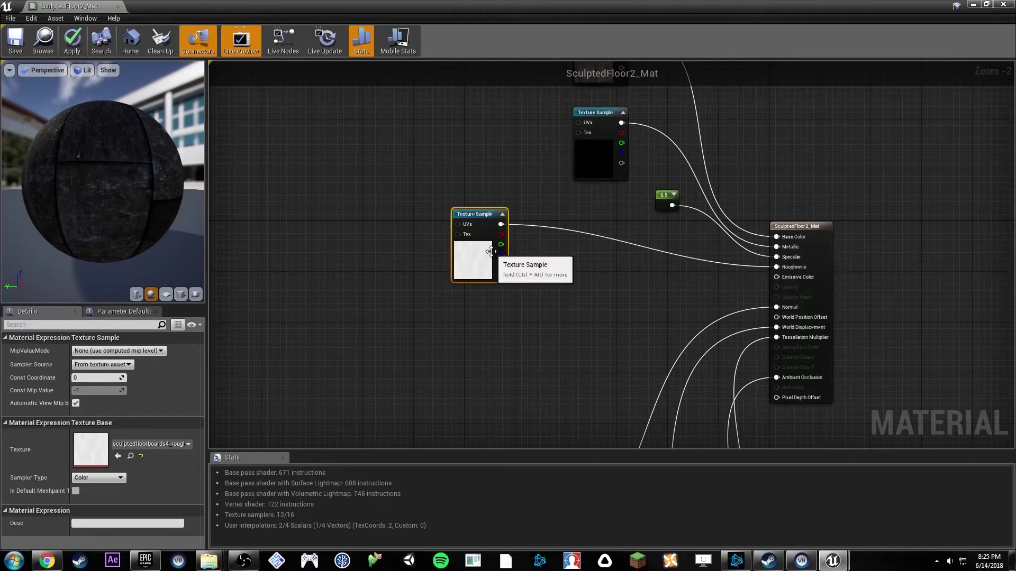
alt+click(776, 267)
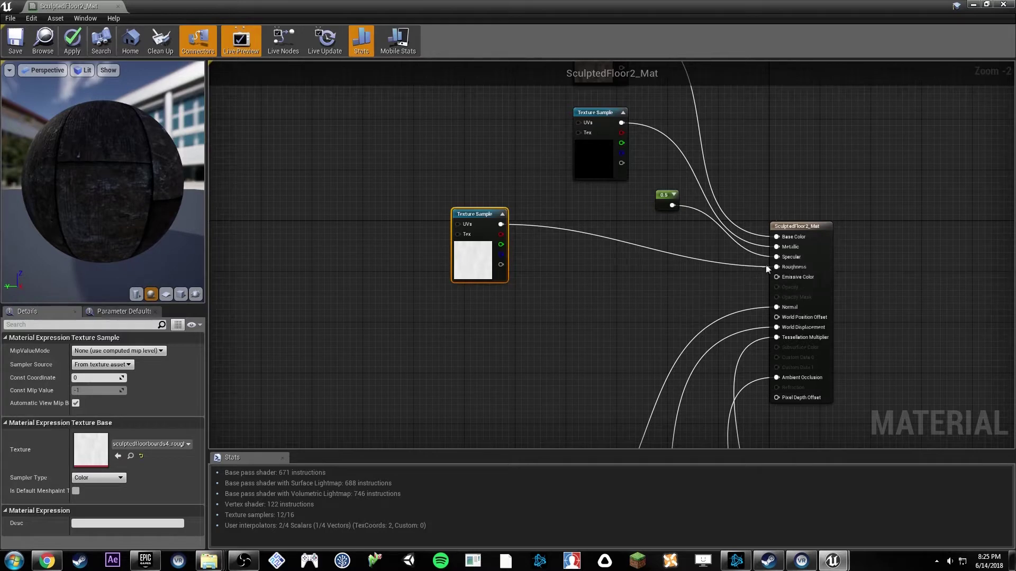
right_drag(613, 259, 585, 248)
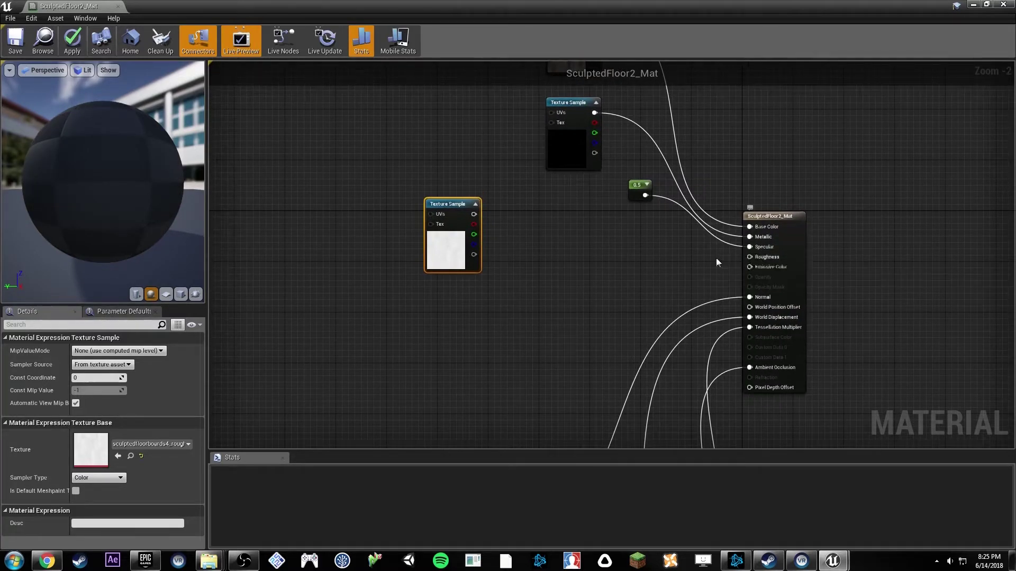
Step: Add a scalar parameter named Roughness with a default value of 0.0 and connect it to the material's Roughness input
click(489, 300)
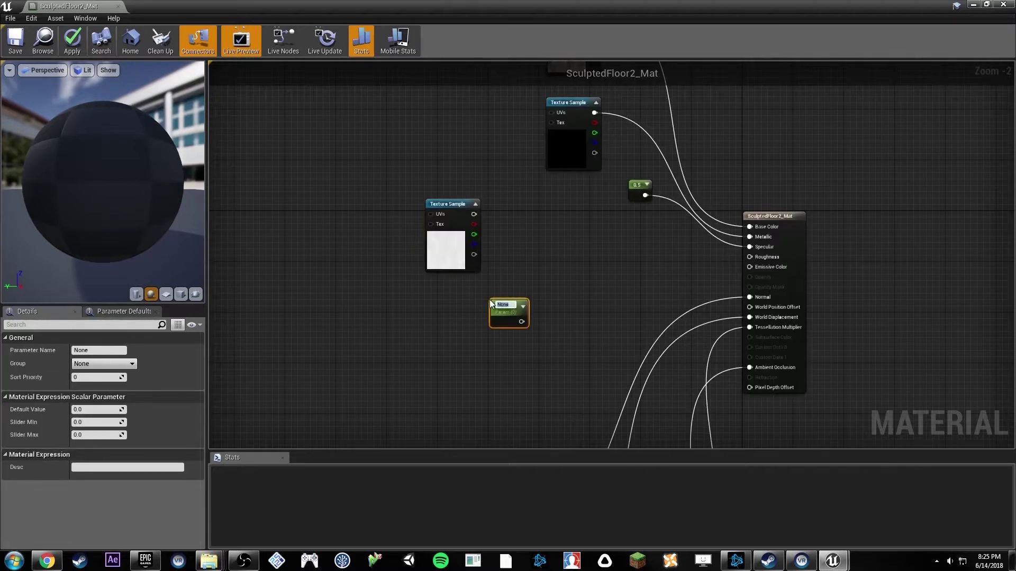
text(Roughness)
key(Return)
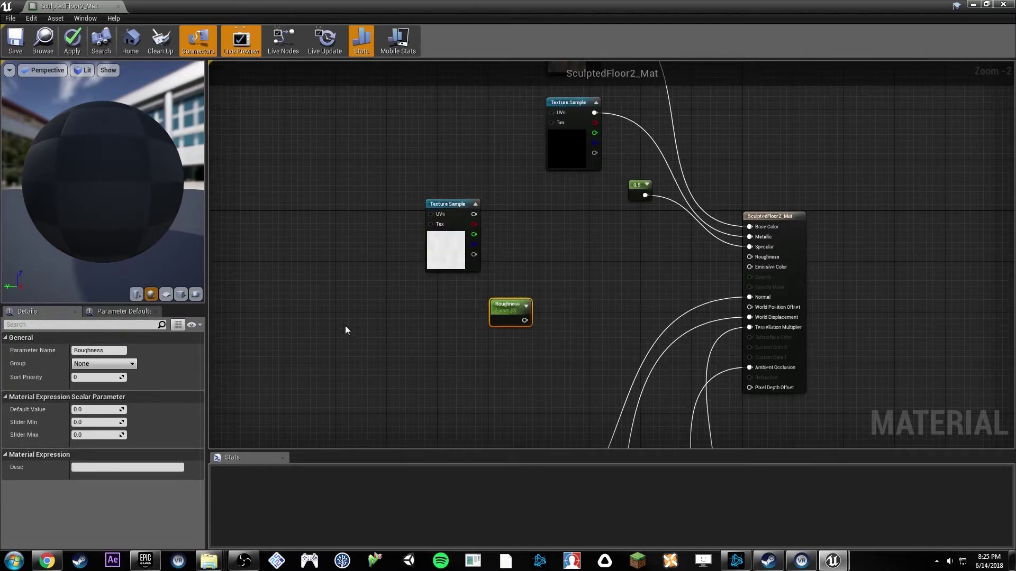
drag(524, 320, 749, 256)
Step: Save all assets and examine how the sculpted floor block reflects light from several angles in the tavern level
drag(557, 14, 1015, 13)
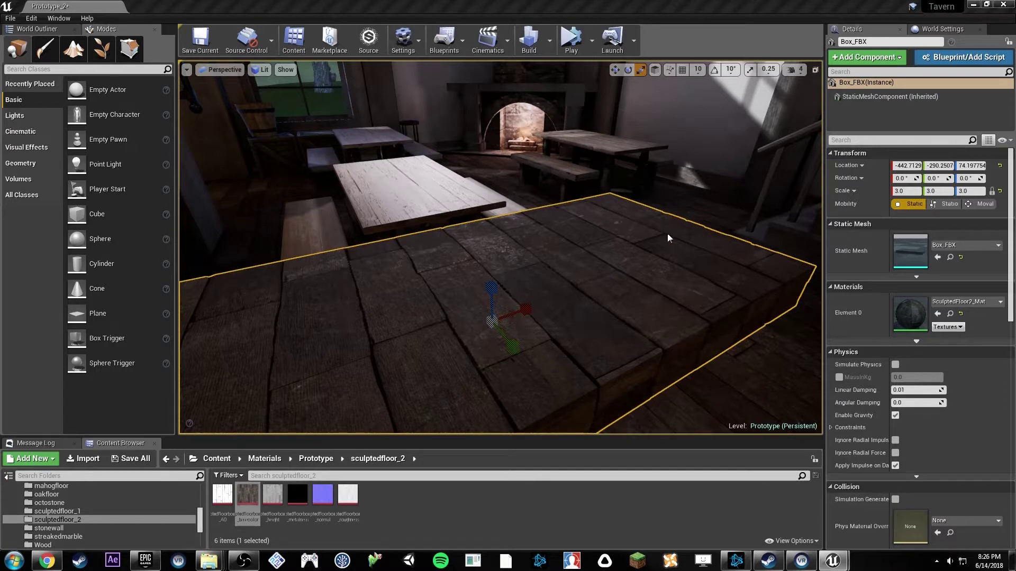
key(ctrl+shift+s)
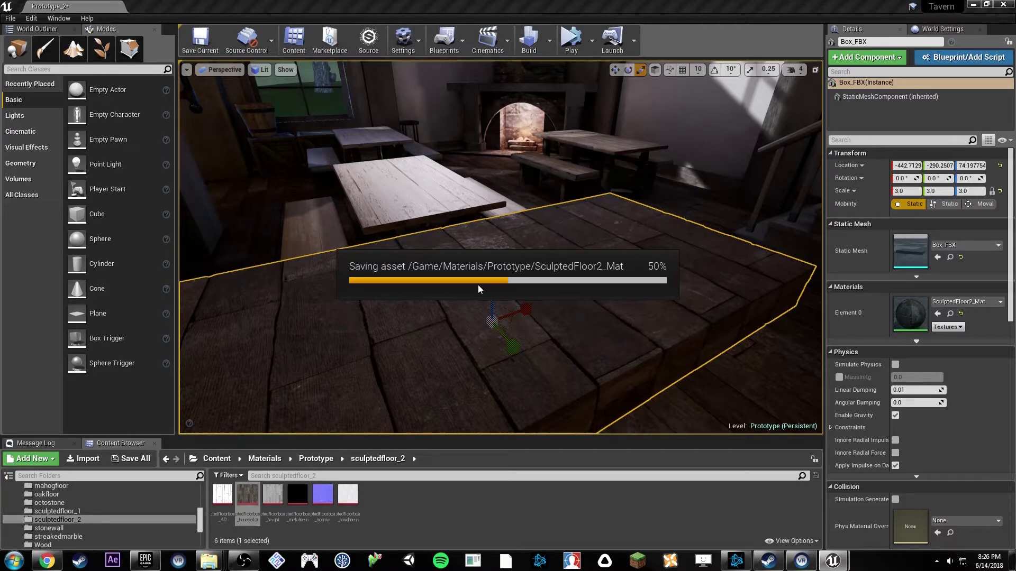
right_drag(519, 269, 556, 278)
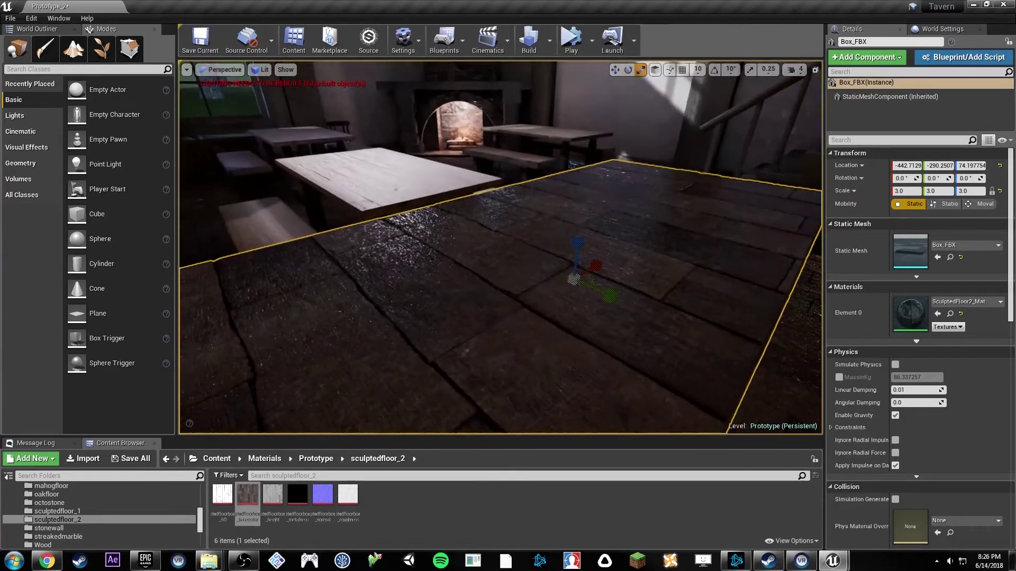
drag(428, 246, 543, 307)
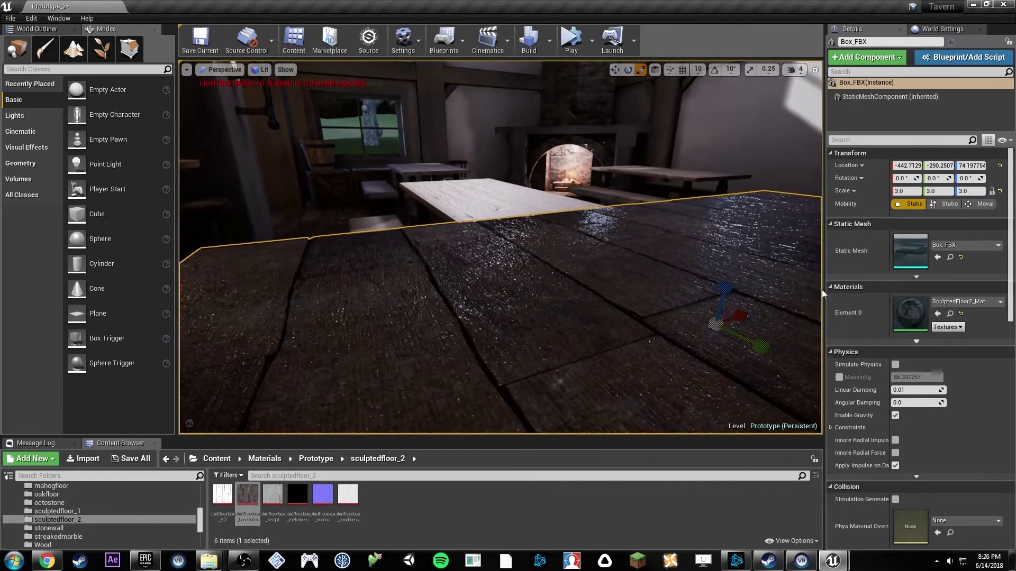
mouse_move(500, 247)
right_down()
mouse_move(429, 247)
mouse_move(577, 267)
mouse_move(497, 248)
right_up()
drag(487, 243, 456, 243)
right_drag(521, 269, 603, 269)
drag(485, 241, 490, 241)
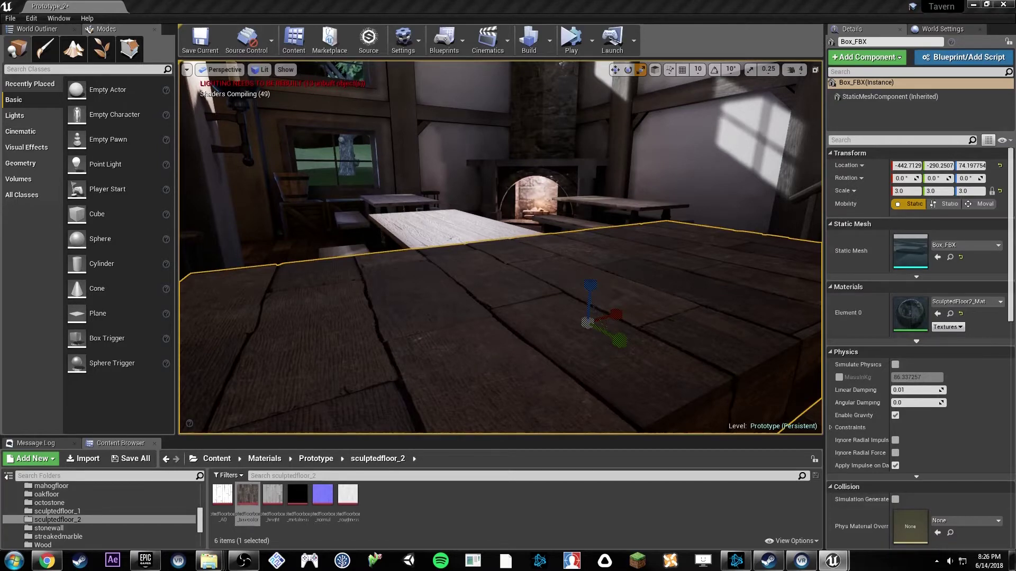
Step: Open SculptedFloor2_Mat from the floor block's material slot and add a LinearInterpolate node feeding Roughness
double_click(909, 312)
double_click(456, 8)
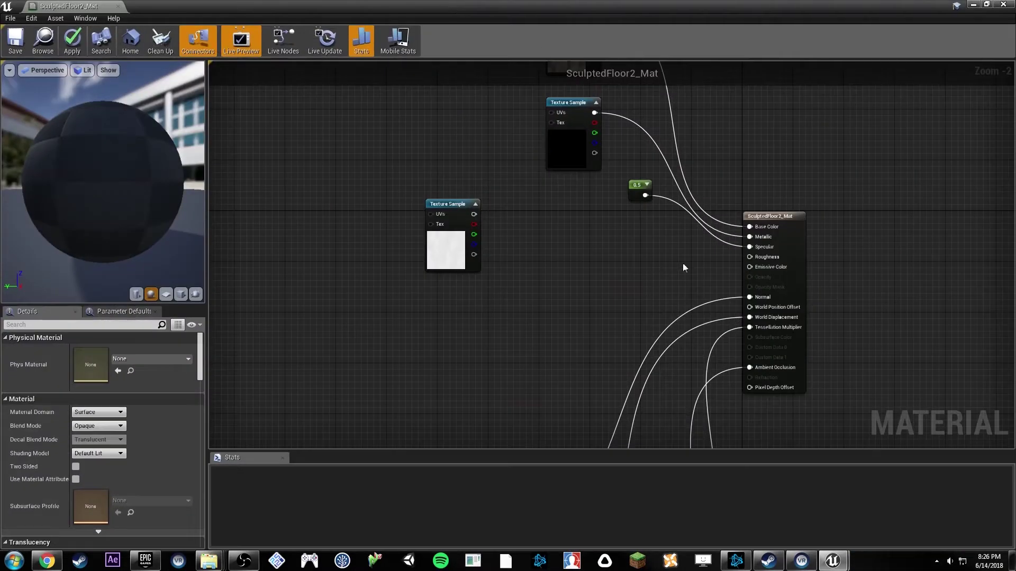
drag(749, 256, 628, 287)
text(linea)
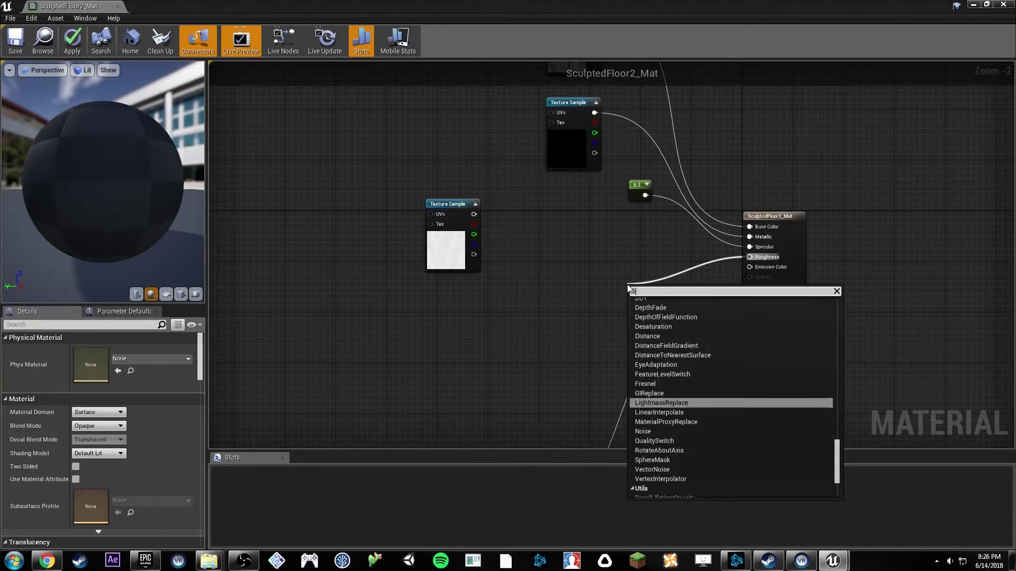
text(r inter)
key(Return)
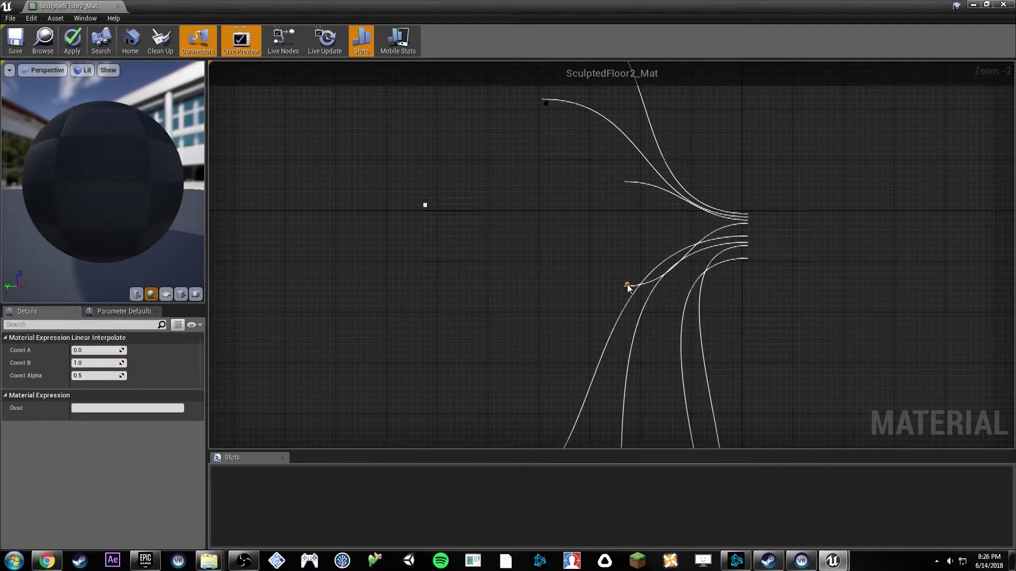
Step: Space out the Lerp node and the roughness texture sample to make room for the Lerp's inputs
drag(650, 301, 536, 277)
drag(460, 259, 343, 325)
right_drag(442, 235, 501, 217)
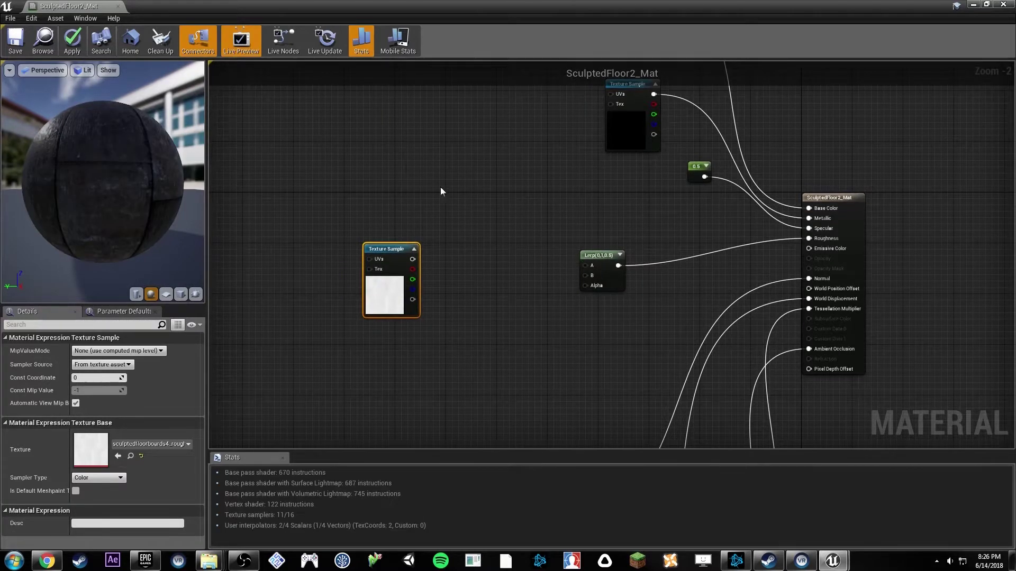
drag(407, 165, 541, 180)
drag(632, 182, 414, 188)
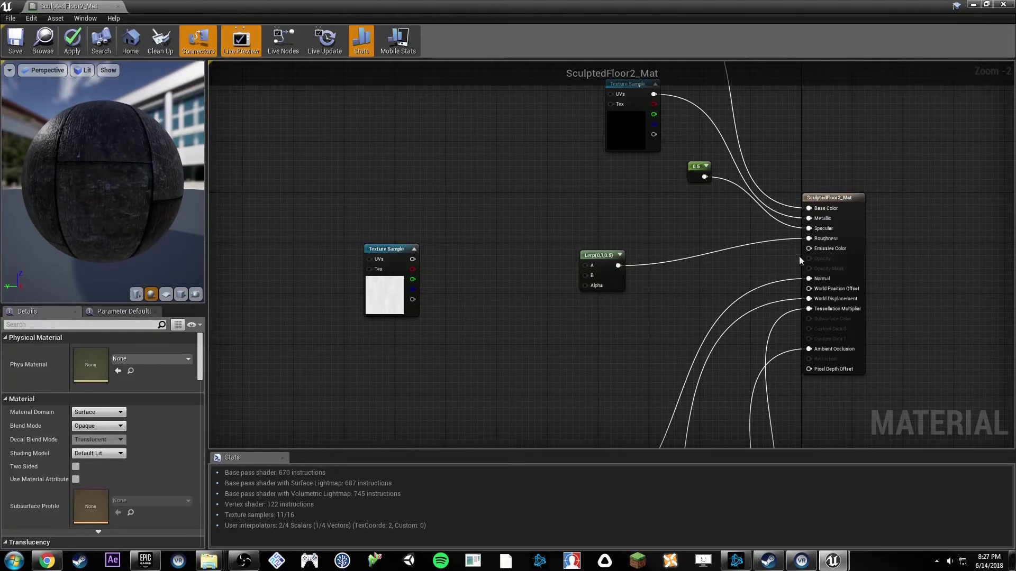
Step: Try the roughness texture sample's red channel as the Lerp's Alpha input and disconnect it
drag(381, 295, 598, 287)
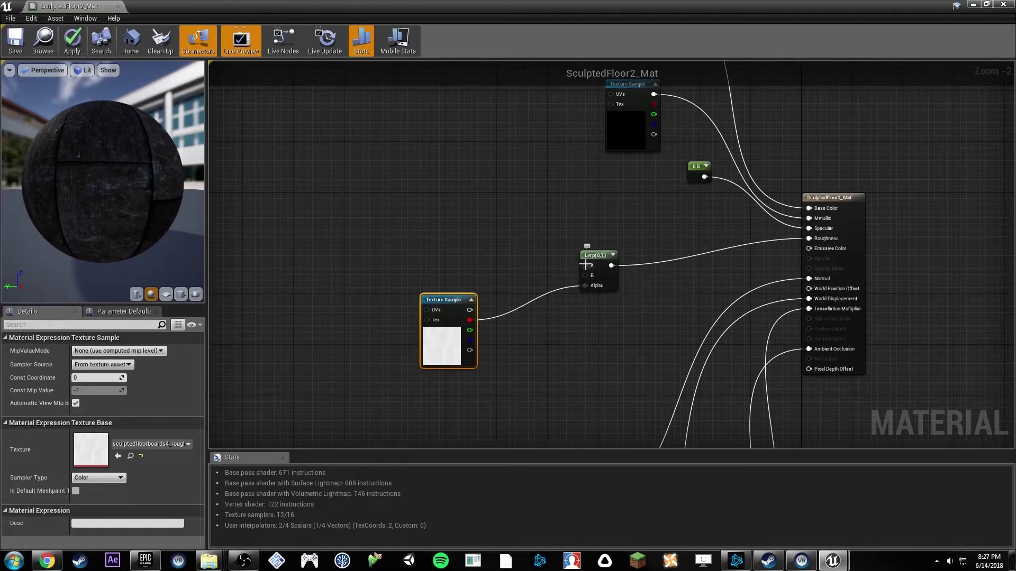
click(599, 257)
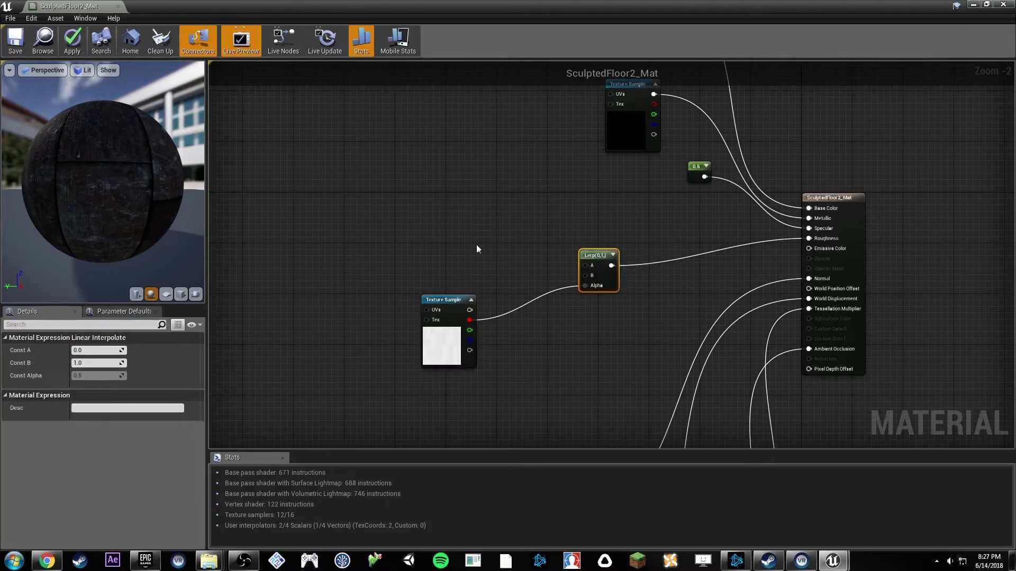
alt+click(469, 321)
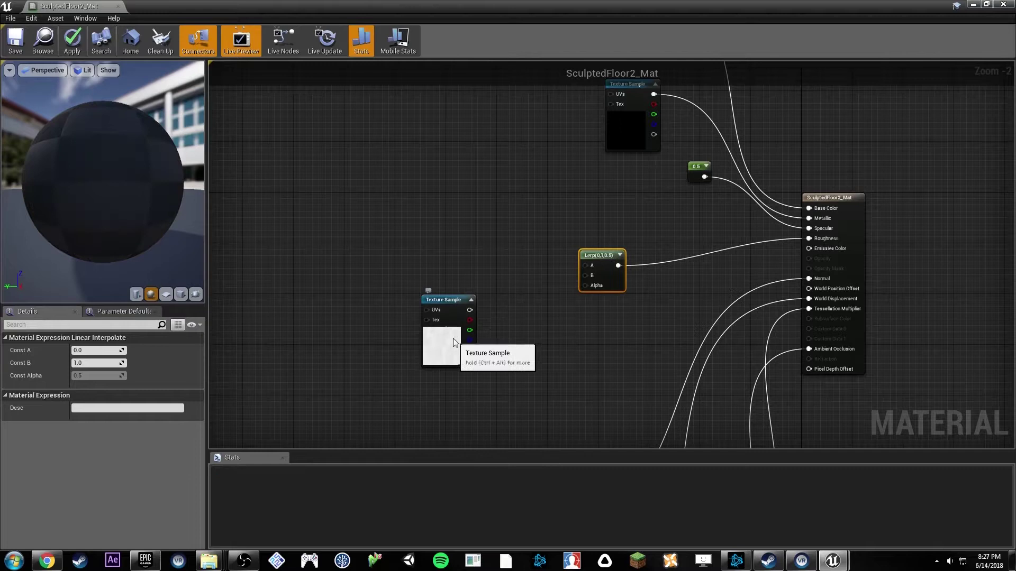
Step: Connect the roughness texture sample's red channel to the Lerp's B input and a constant of 0 to its A input
drag(467, 324, 585, 274)
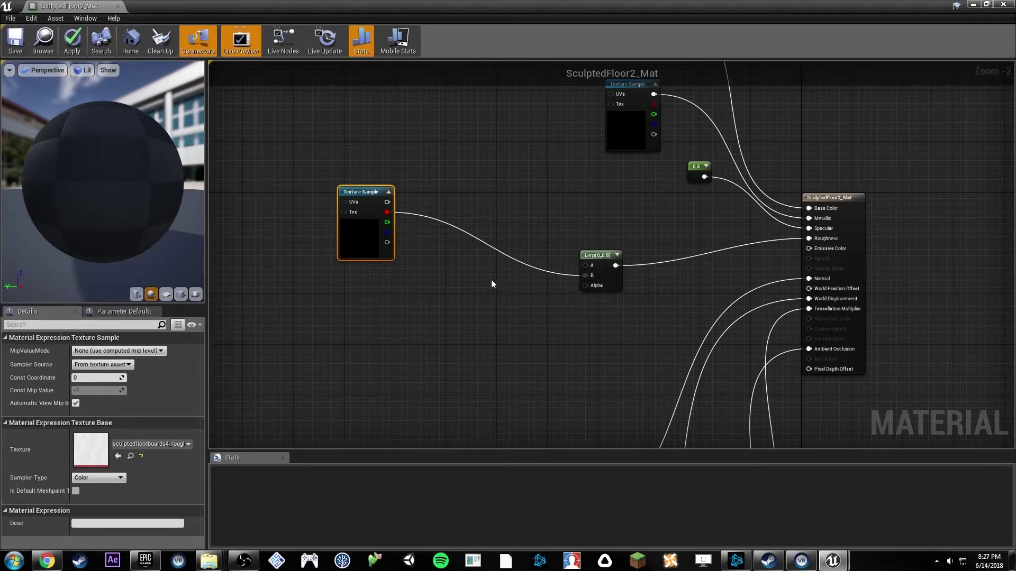
click(472, 281)
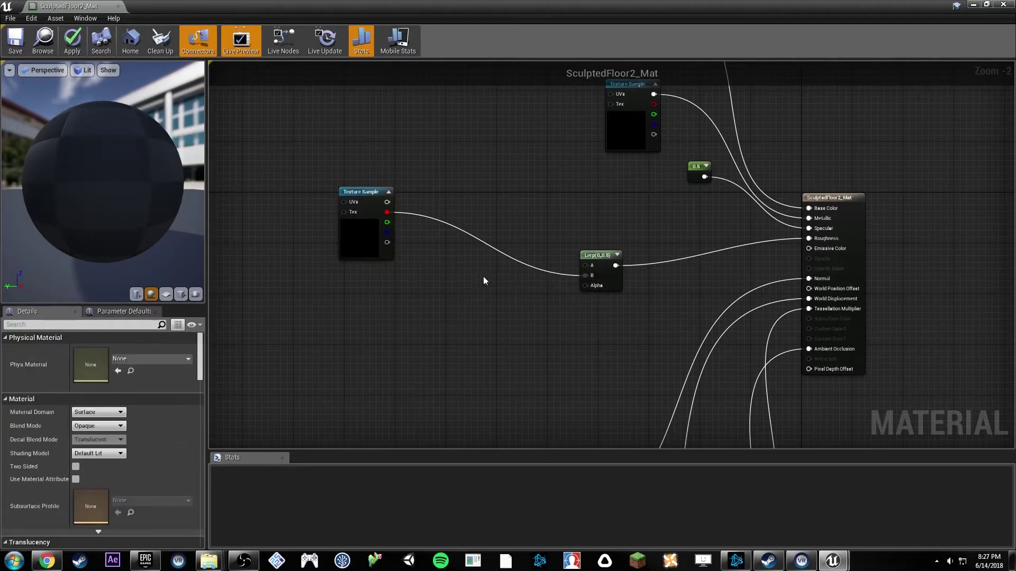
click(587, 259)
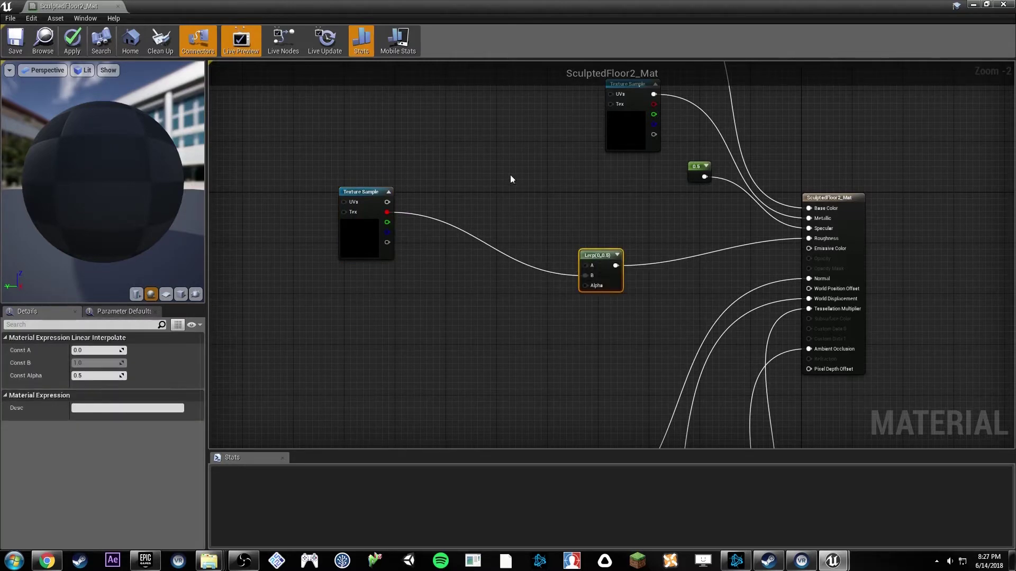
click(491, 212)
drag(506, 228, 422, 359)
Step: Add a Vertex Color node and connect its red channel to the Lerp's Alpha input
click(501, 324)
text(verte)
key(Return)
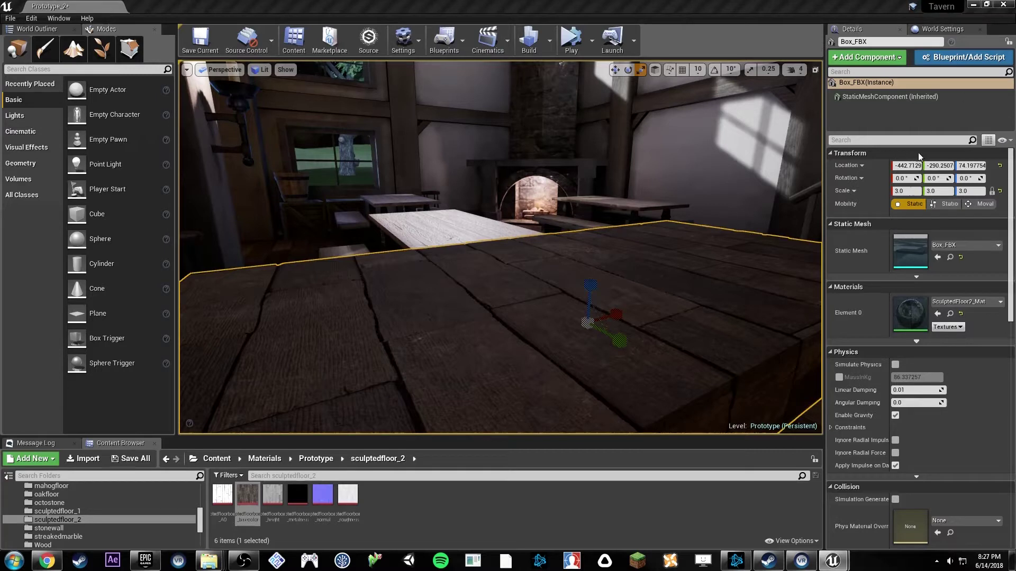
Step: Switch the level editor to Mesh Paint mode for painting vertex colors on the sculpted floor block
click(243, 560)
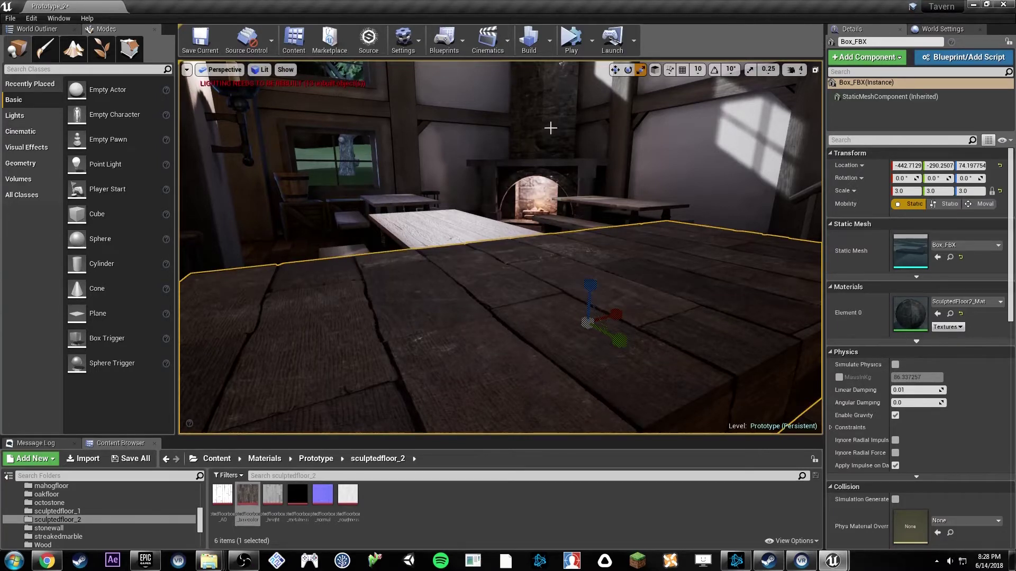
right_drag(550, 129, 426, 164)
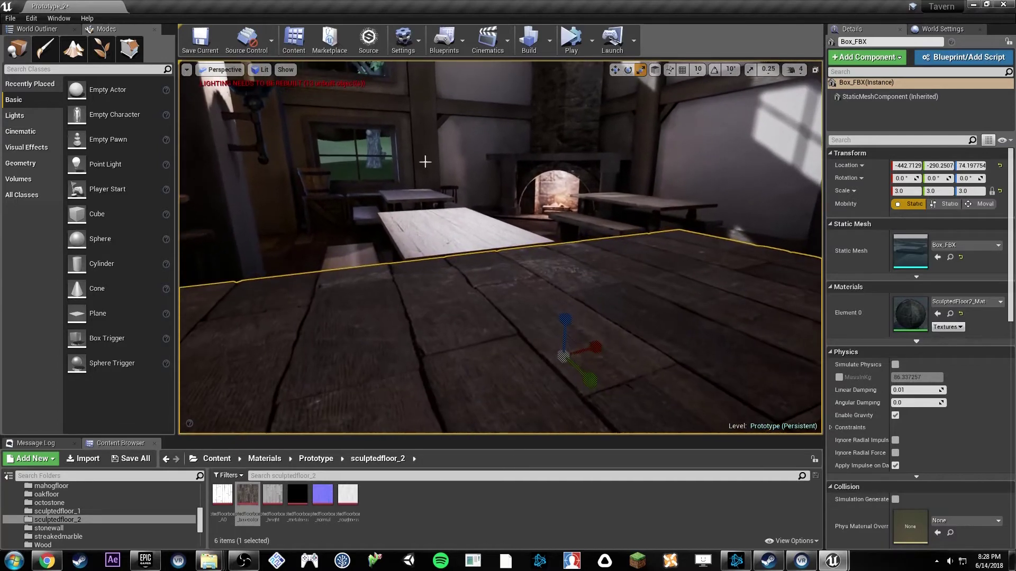
click(46, 50)
right_drag(380, 133, 327, 149)
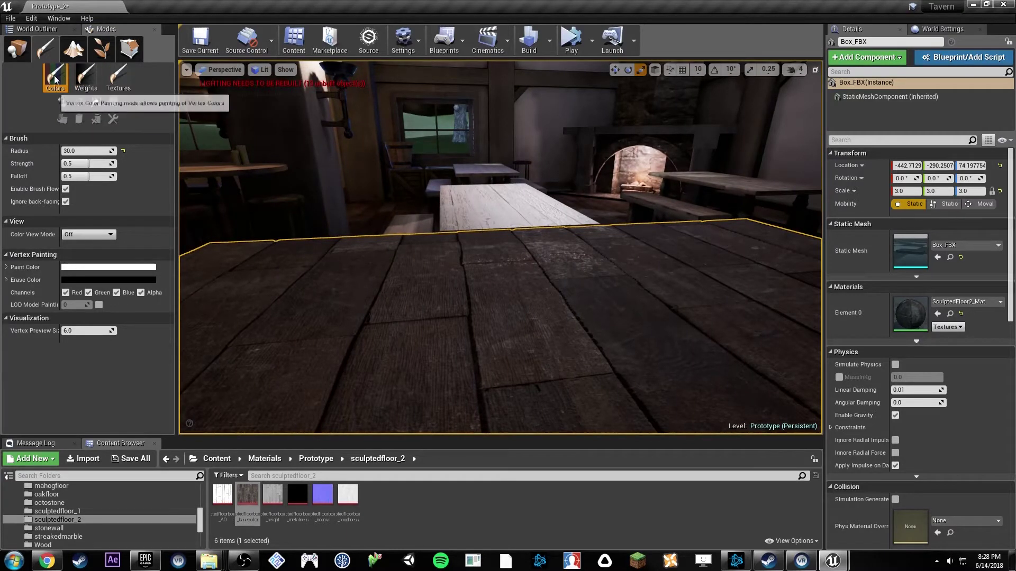
mouse_move(483, 262)
right_down()
mouse_move(505, 264)
mouse_move(470, 276)
right_up()
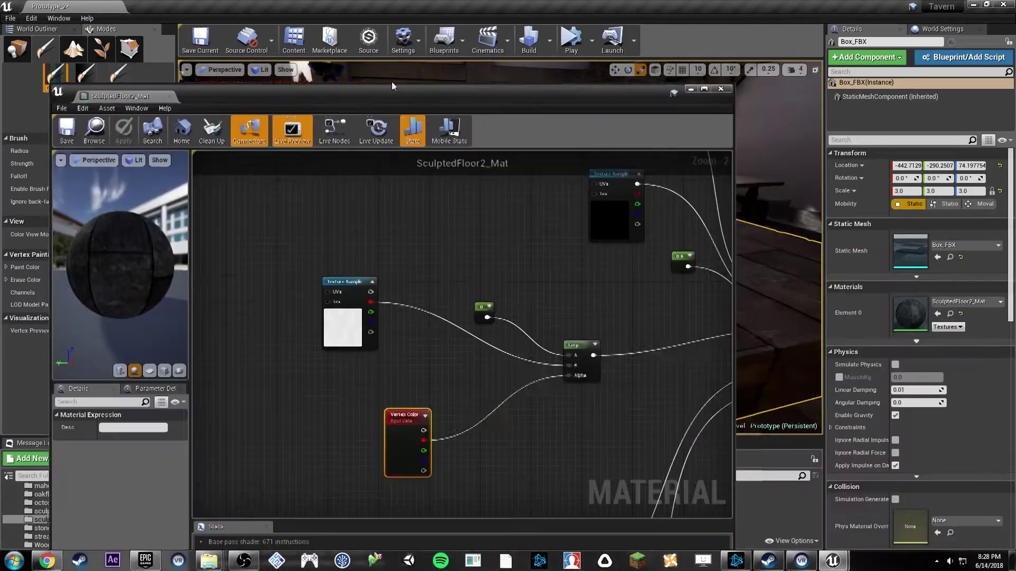
Step: Review the Vertex Color and Lerp roughness setup in SculptedFloor2_Mat, and return to the floor block in the level
double_click(392, 87)
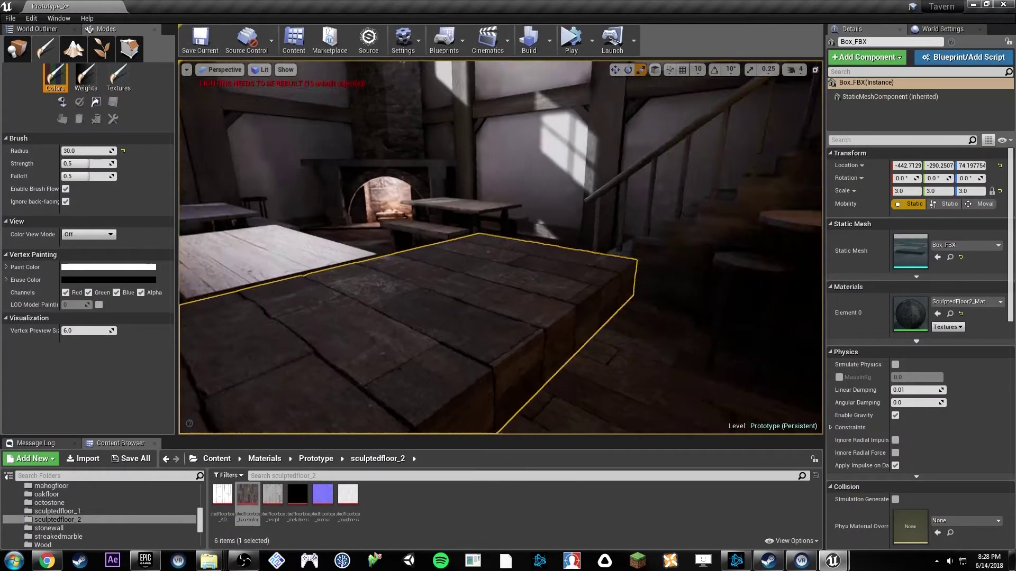
right_drag(454, 261, 402, 262)
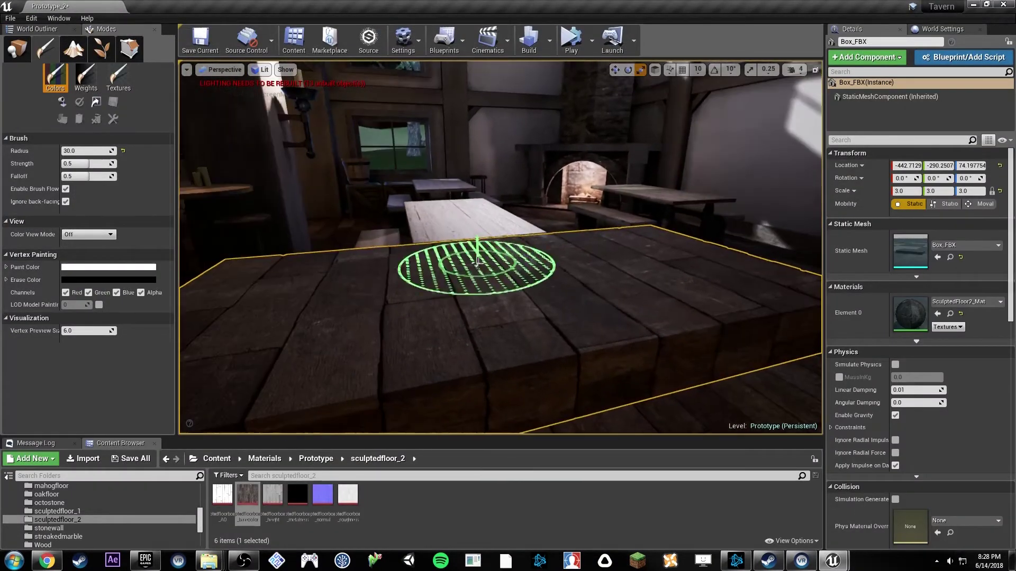
right_drag(619, 254, 579, 295)
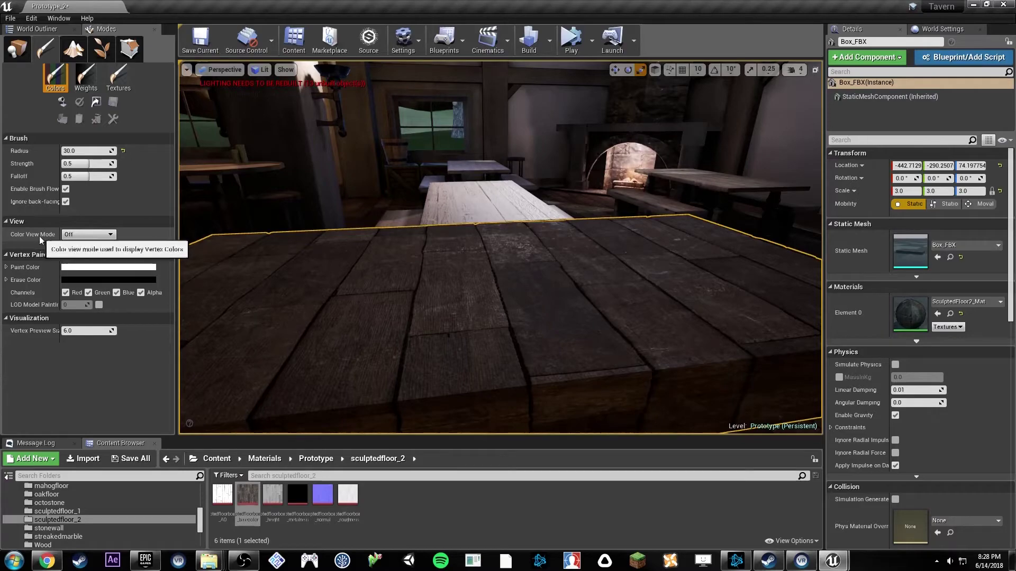
Step: Examine the floor block's vertex colors using the RGB Channels color view mode, and set the view mode back to Off
click(88, 235)
click(80, 259)
key(a)
right_drag(456, 226, 566, 236)
key(d)
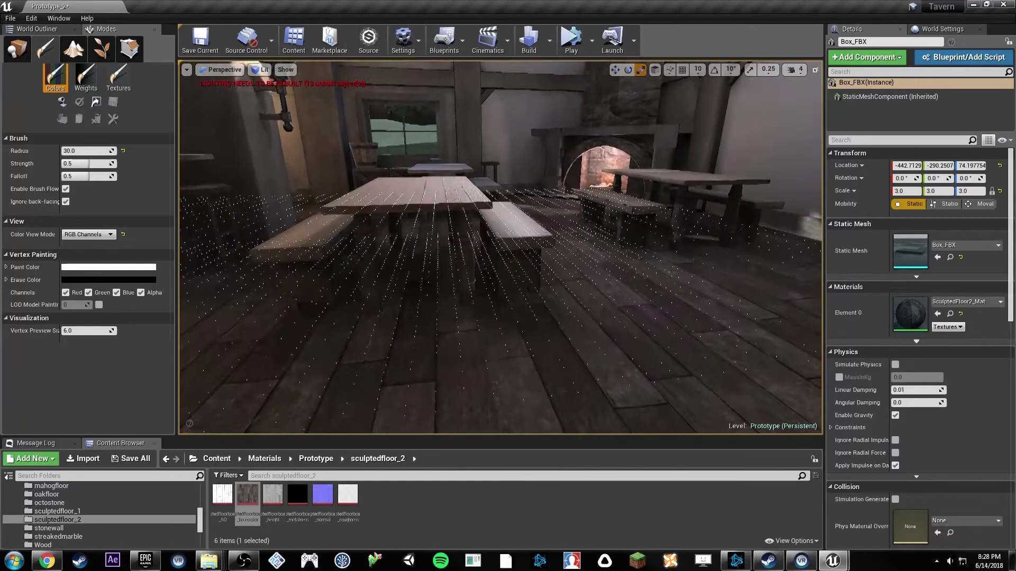
key(s)
right_drag(500, 247, 498, 209)
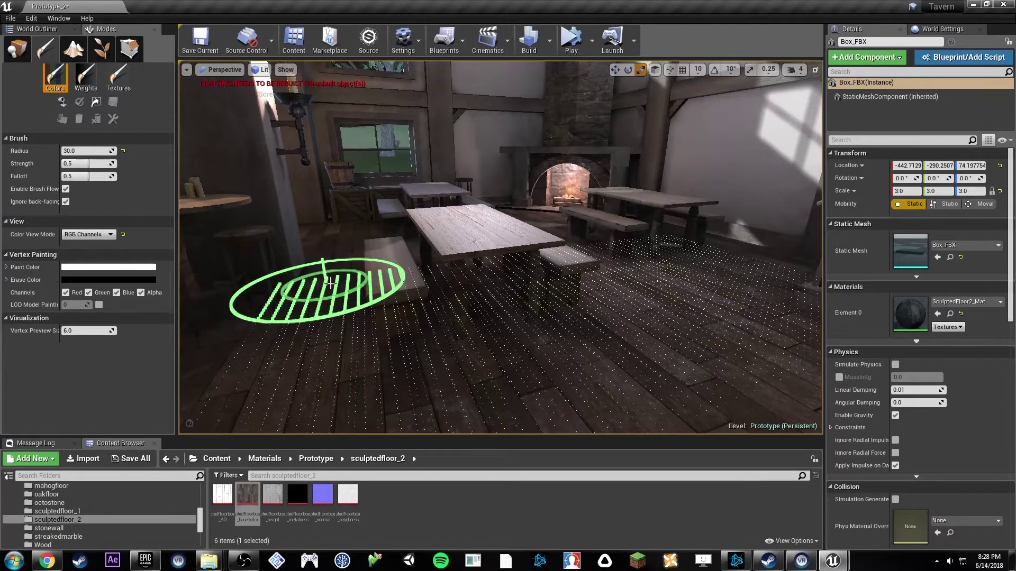
click(94, 234)
click(97, 243)
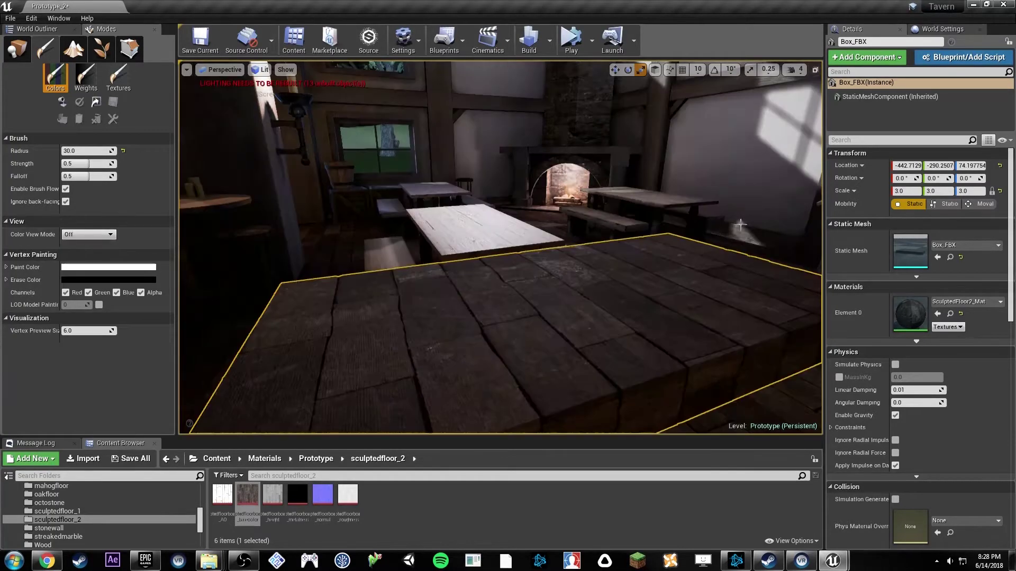
Step: Limit vertex painting to the red channel only, with a brush radius of 20 and a strength of 0.1
mouse_move(500, 247)
right_down()
mouse_move(423, 248)
mouse_move(505, 242)
mouse_move(494, 243)
right_up()
right_drag(617, 228, 617, 228)
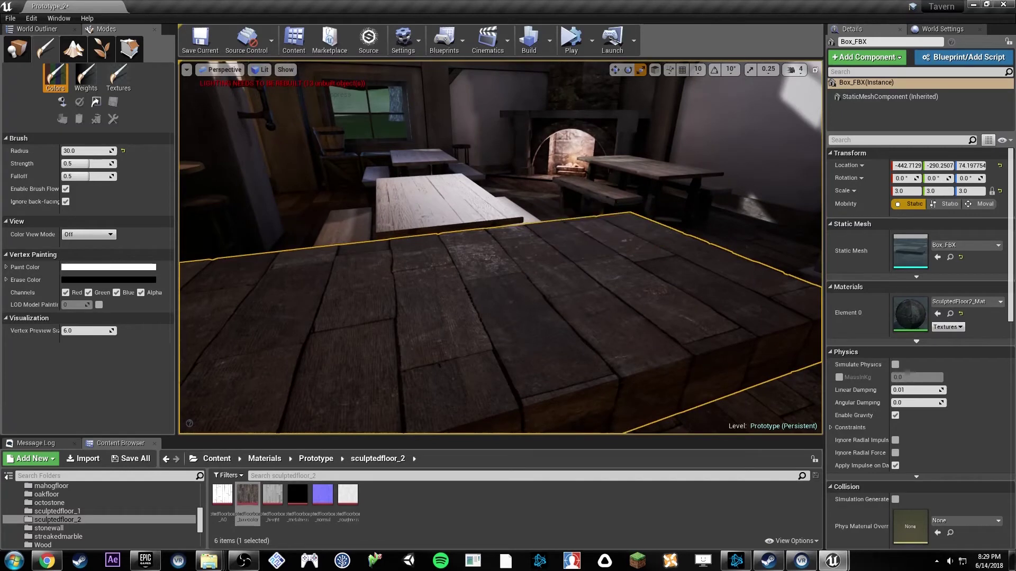
right_drag(483, 240, 423, 238)
click(88, 293)
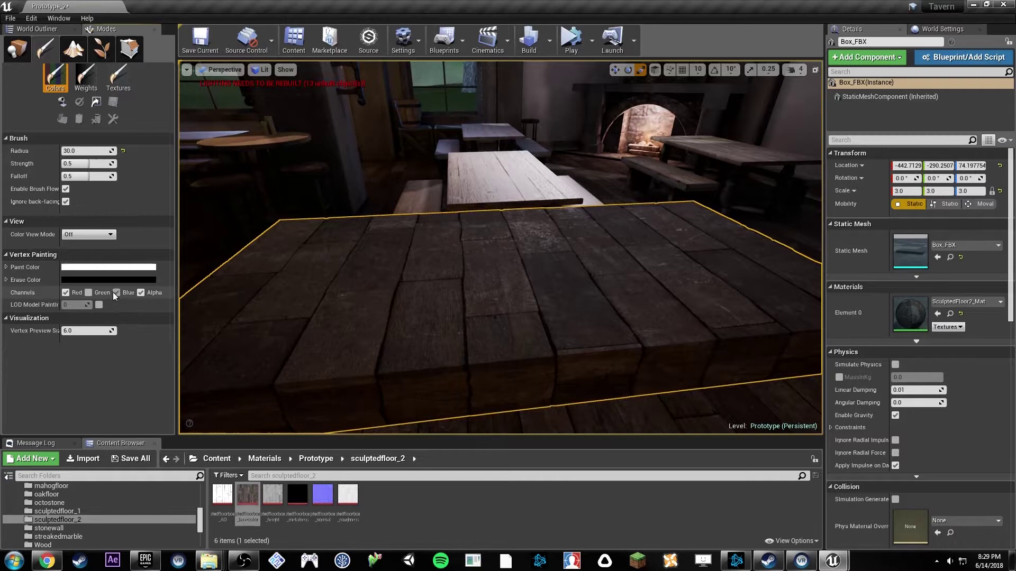
click(116, 293)
click(140, 293)
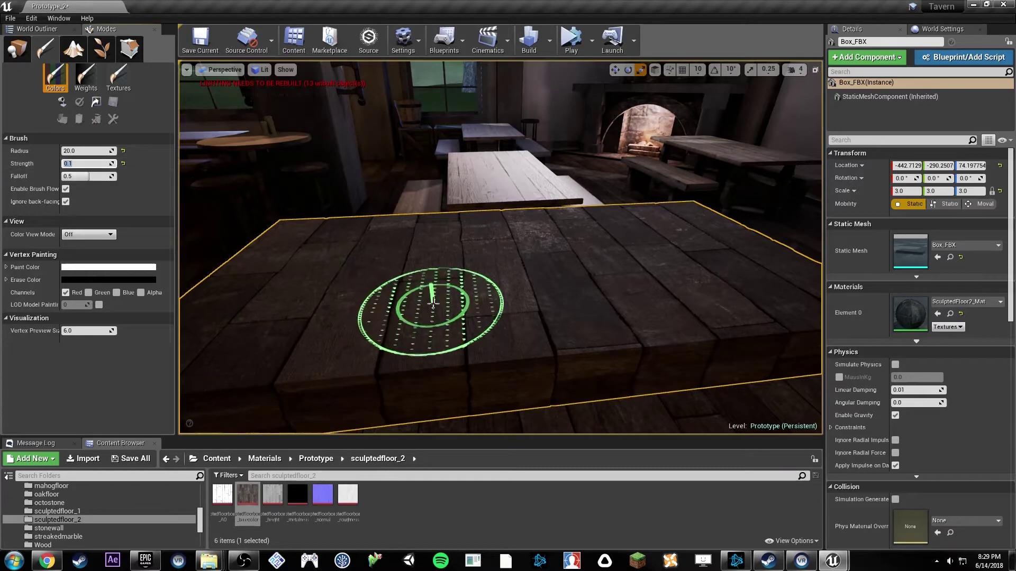
Step: Paint a glossy wet patch across the far middle planks of the floor block using the erase color at strength 0.1
mouse_move(521, 255)
right_down()
mouse_move(484, 249)
mouse_move(471, 260)
right_up()
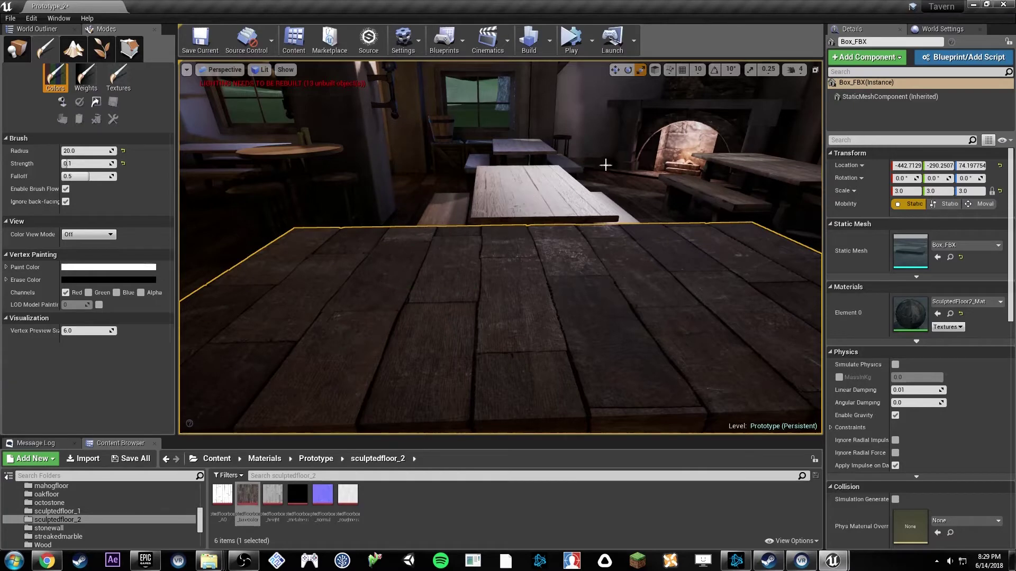
right_drag(639, 212, 815, 175)
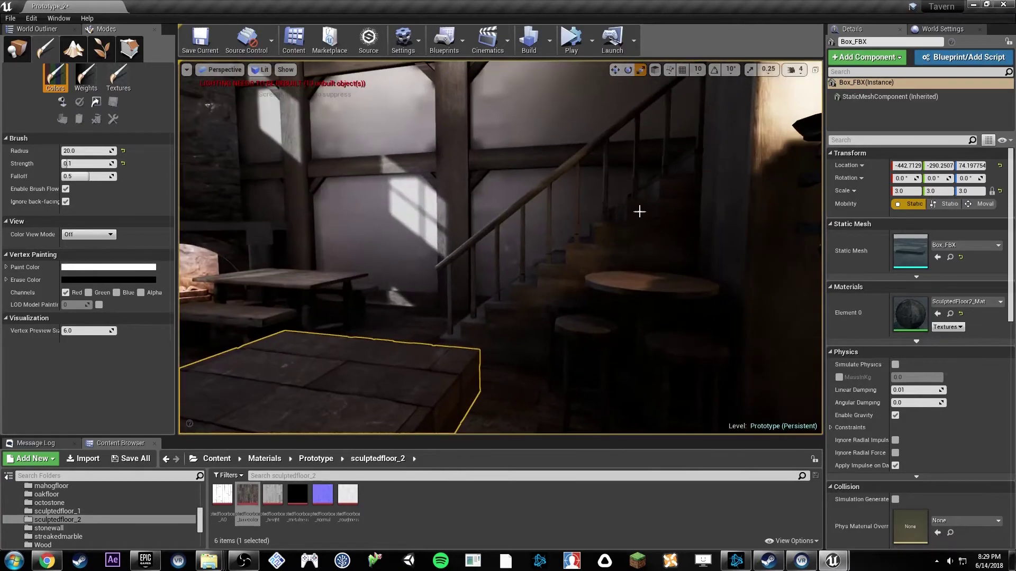
right_drag(629, 272, 607, 328)
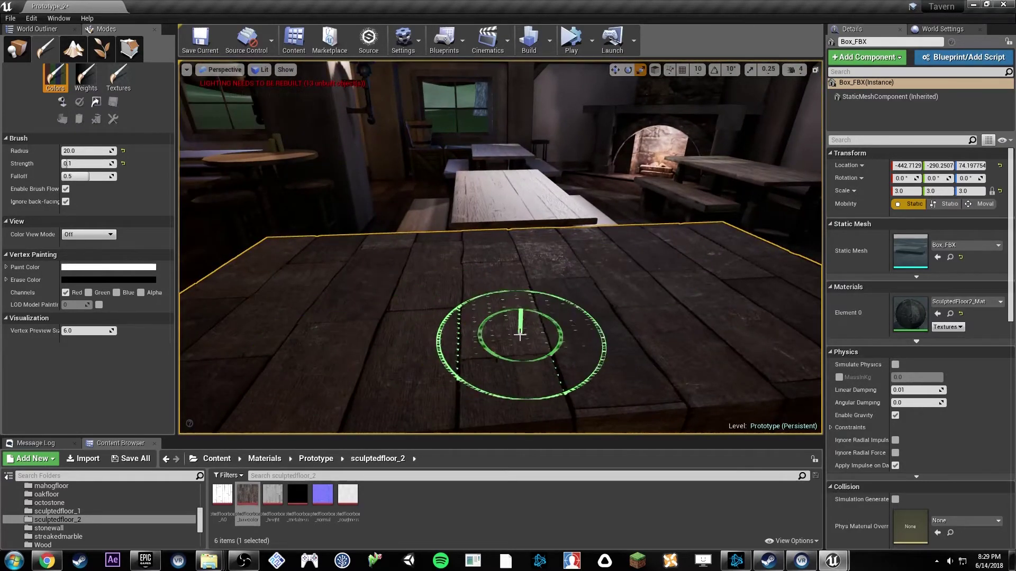
mouse_move(533, 340)
right_down()
mouse_move(561, 318)
mouse_move(550, 323)
right_up()
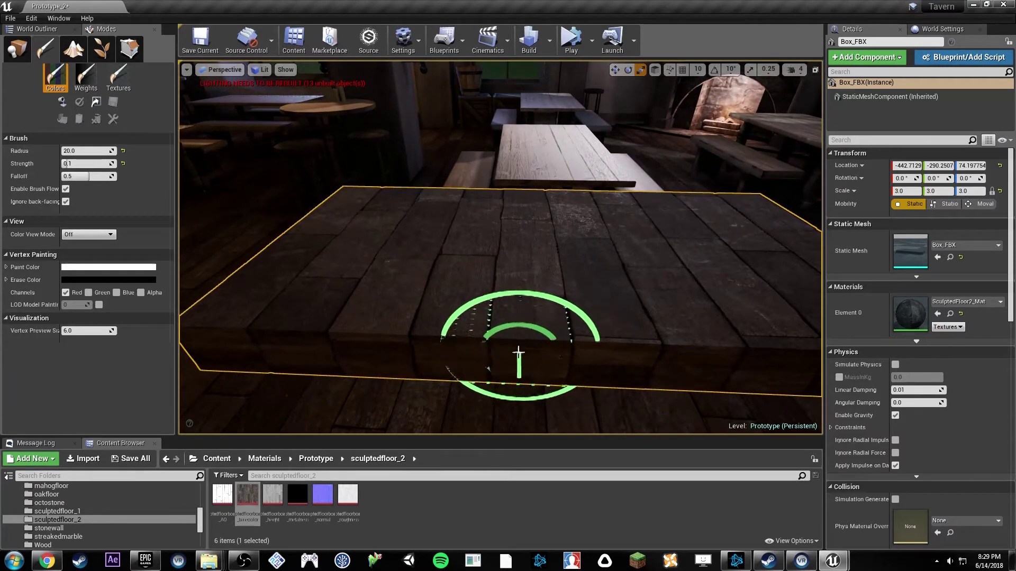
mouse_move(290, 295)
right_down()
mouse_move(338, 296)
mouse_move(567, 218)
mouse_move(472, 253)
mouse_move(635, 248)
mouse_move(532, 256)
mouse_move(574, 277)
mouse_move(556, 296)
right_up()
right_drag(442, 254, 437, 255)
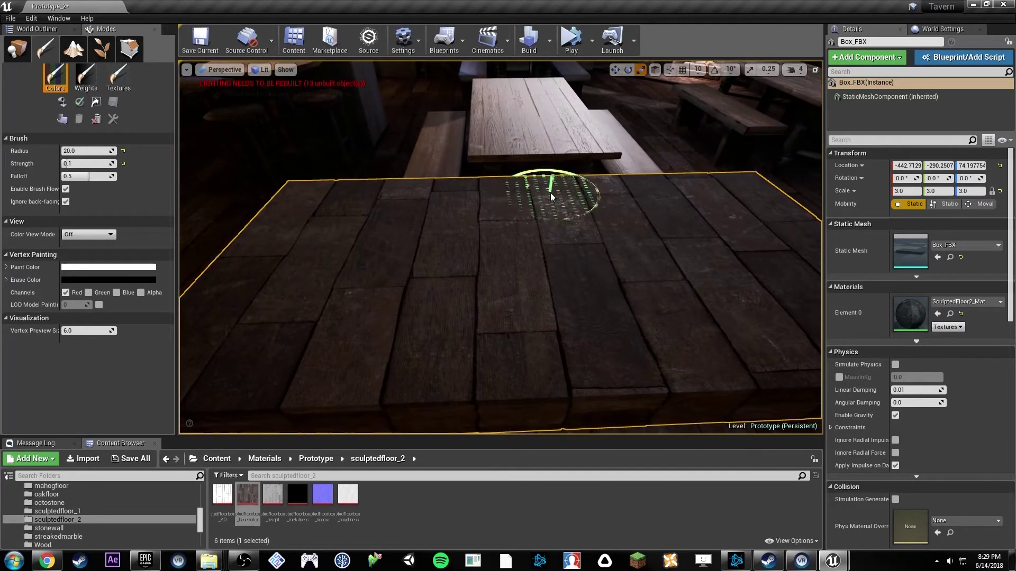
mouse_move(562, 200)
mouse_down()
mouse_move(453, 249)
mouse_move(481, 233)
mouse_move(567, 221)
mouse_move(518, 238)
mouse_move(517, 251)
mouse_up()
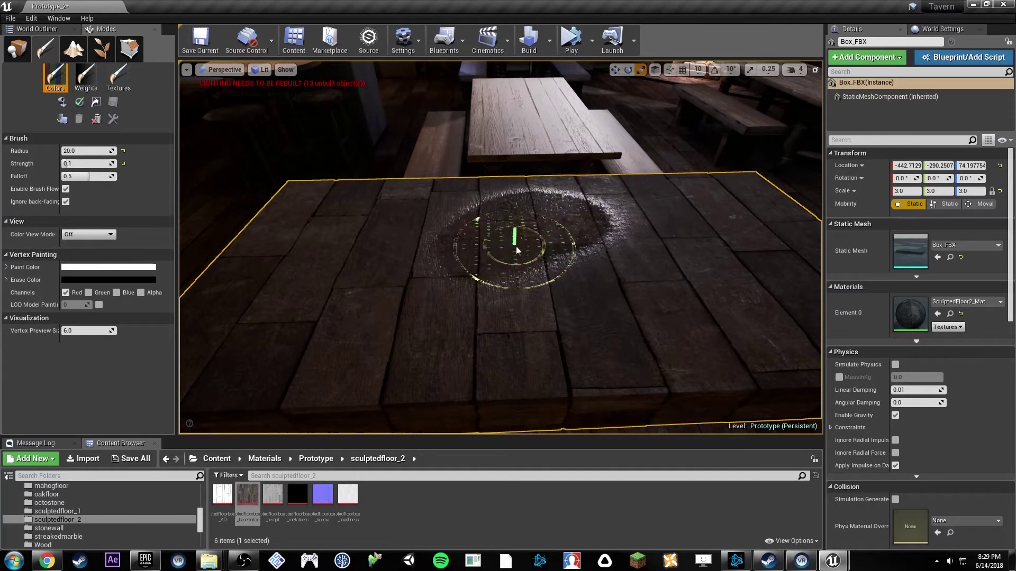
drag(526, 207, 514, 254)
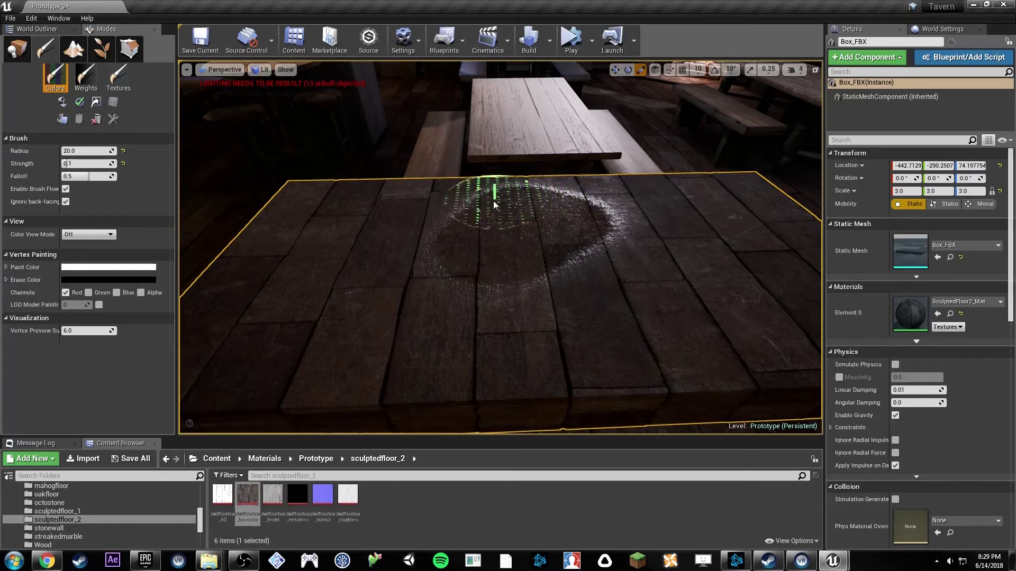
mouse_move(494, 202)
mouse_down()
mouse_move(459, 227)
mouse_move(493, 272)
mouse_move(557, 253)
mouse_move(603, 289)
mouse_move(465, 318)
mouse_move(422, 253)
mouse_move(435, 208)
mouse_move(447, 291)
mouse_move(595, 244)
mouse_move(483, 200)
mouse_move(538, 250)
mouse_move(508, 306)
mouse_move(496, 259)
mouse_up()
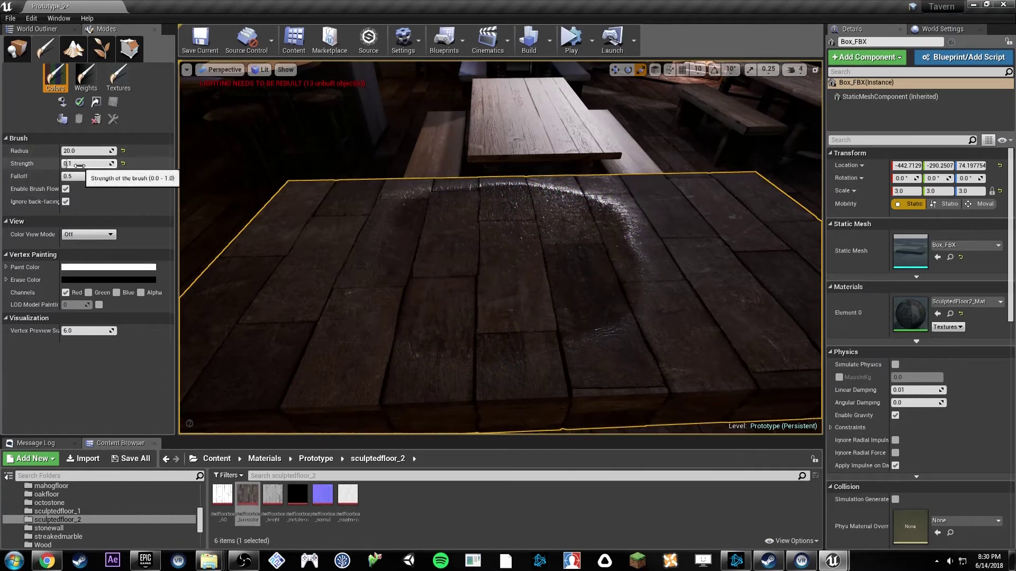
Step: Set the brush strength to 1.0 and paint another wet area on the floor block beside the first patch
right_drag(418, 197, 521, 196)
mouse_move(601, 192)
mouse_down()
mouse_move(646, 238)
mouse_move(642, 199)
mouse_move(640, 227)
mouse_up()
right_drag(620, 190, 638, 161)
right_drag(258, 140, 258, 141)
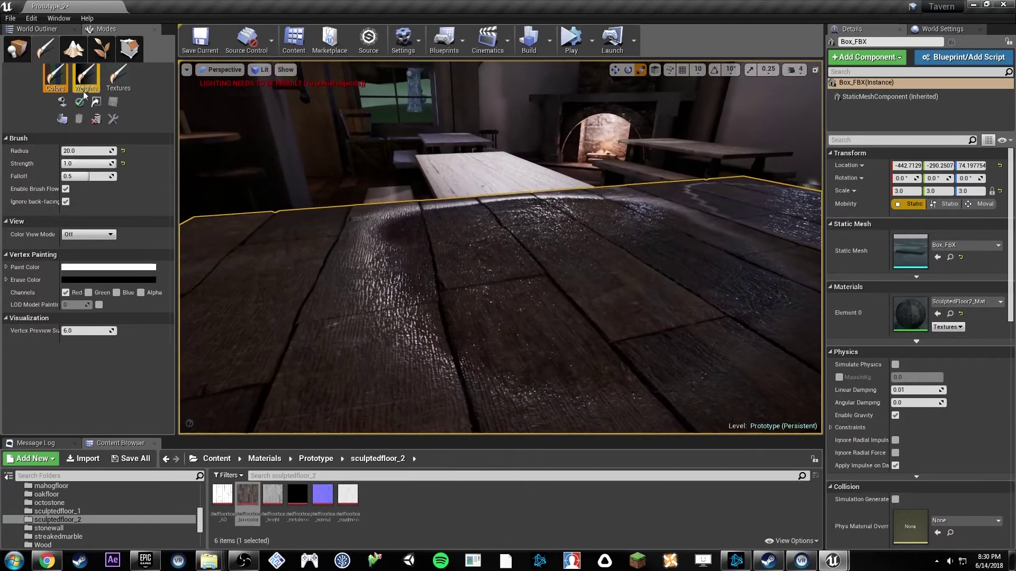
Step: Examine the painted vertex colors in RGB Channels color view mode, set it back to Off, and inspect the wet area's reflections
click(97, 235)
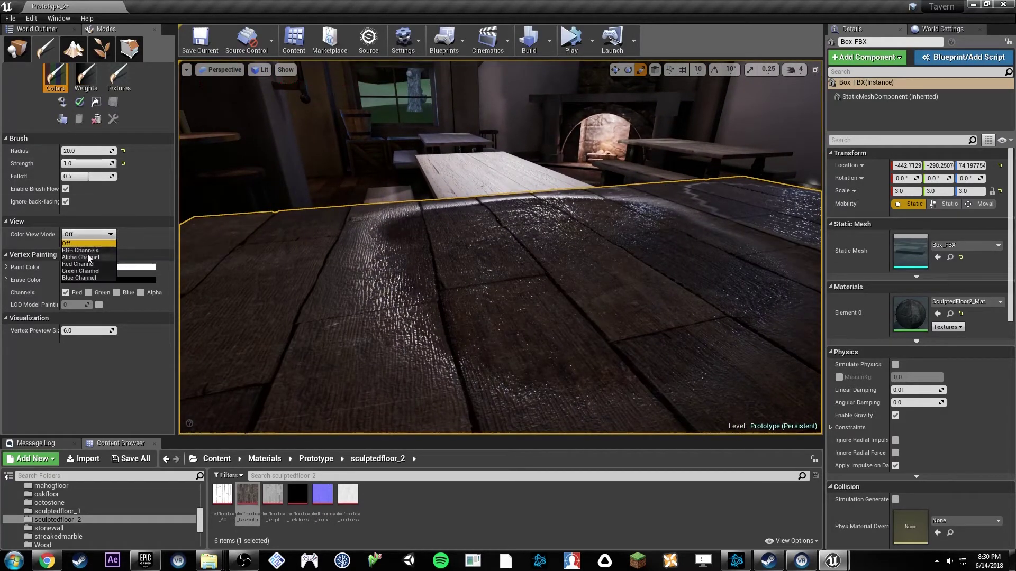
click(87, 250)
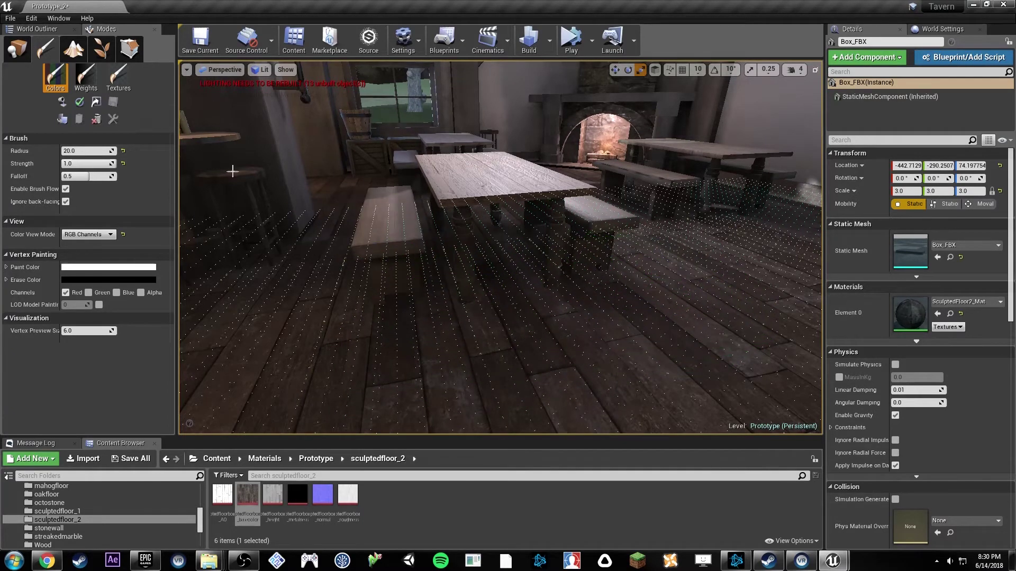
click(88, 234)
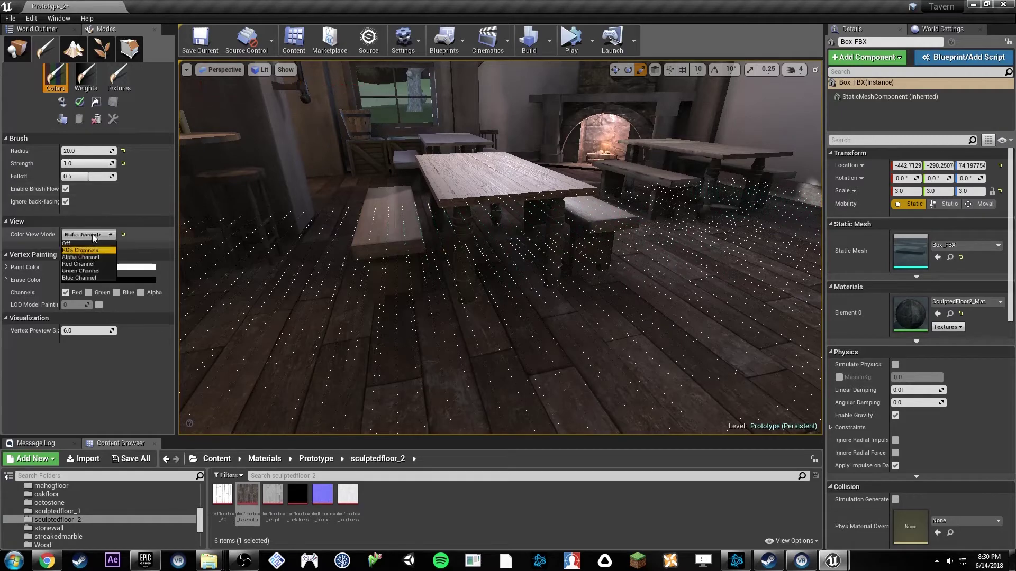
click(108, 245)
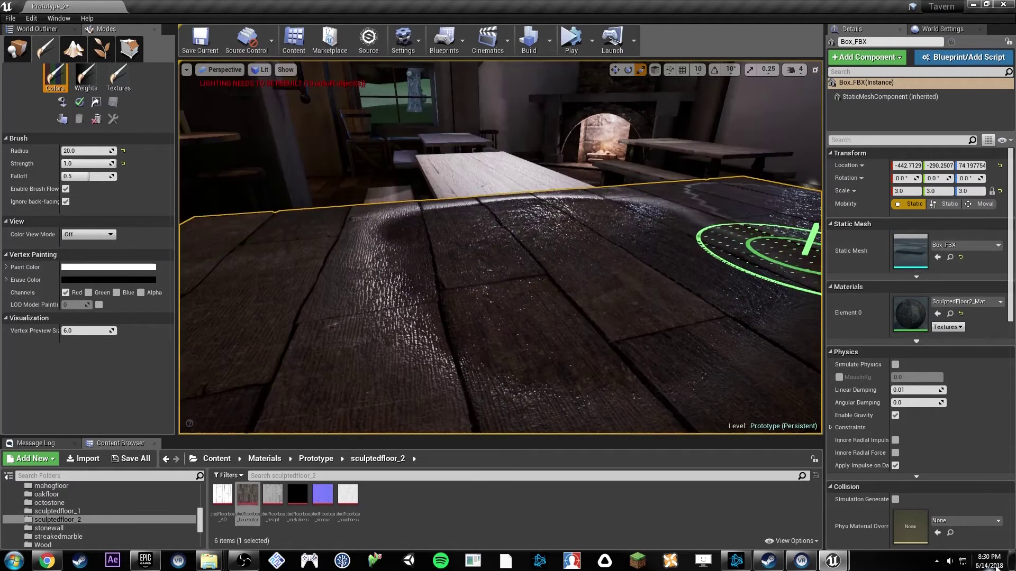
click(256, 565)
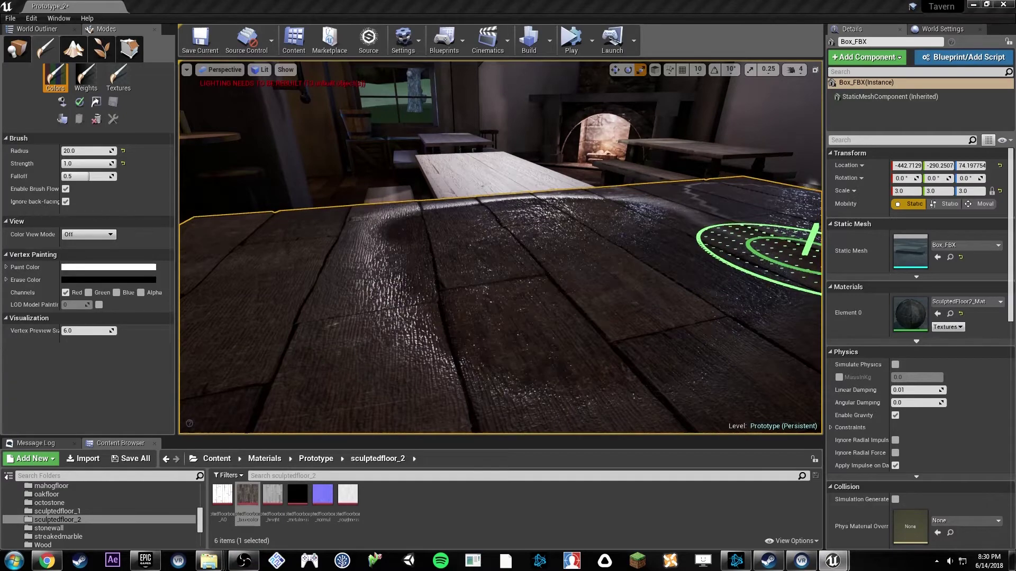
mouse_move(495, 200)
right_down()
mouse_move(609, 248)
mouse_move(556, 217)
mouse_move(616, 201)
mouse_move(561, 209)
mouse_move(522, 188)
mouse_move(524, 207)
mouse_move(550, 206)
mouse_move(566, 248)
mouse_move(553, 301)
mouse_move(598, 270)
mouse_move(492, 209)
mouse_move(505, 211)
mouse_move(505, 183)
mouse_move(524, 175)
mouse_move(502, 174)
right_up()
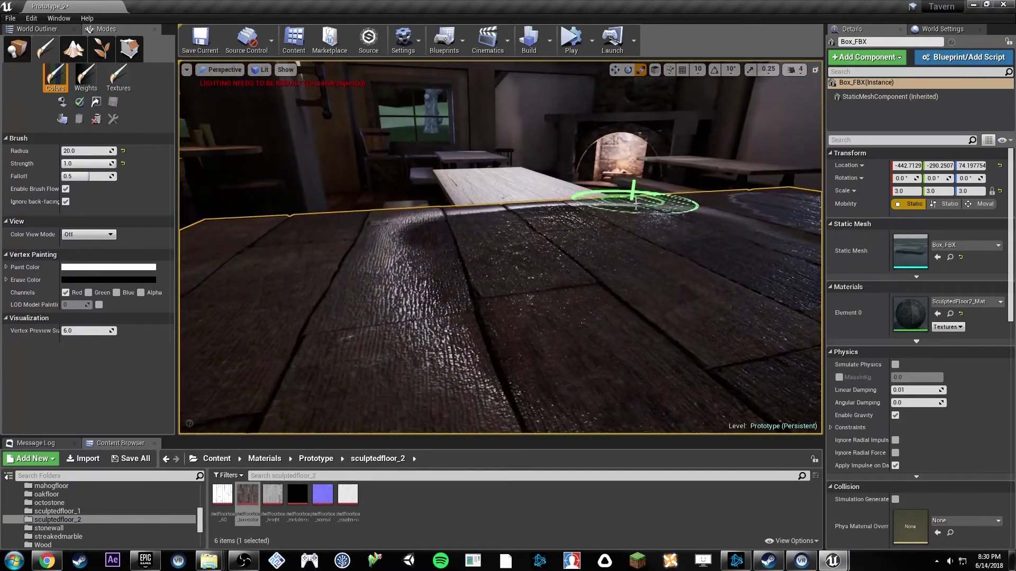
click(25, 44)
right_drag(371, 185, 320, 182)
right_drag(470, 240, 530, 235)
Step: Return to the SculptedFloor2_Mat graph and move the normal map Texture Sample farther from the material node to make room
mouse_move(1015, 109)
mouse_down()
mouse_move(910, 181)
mouse_move(487, 5)
mouse_up()
right_drag(634, 194, 583, 113)
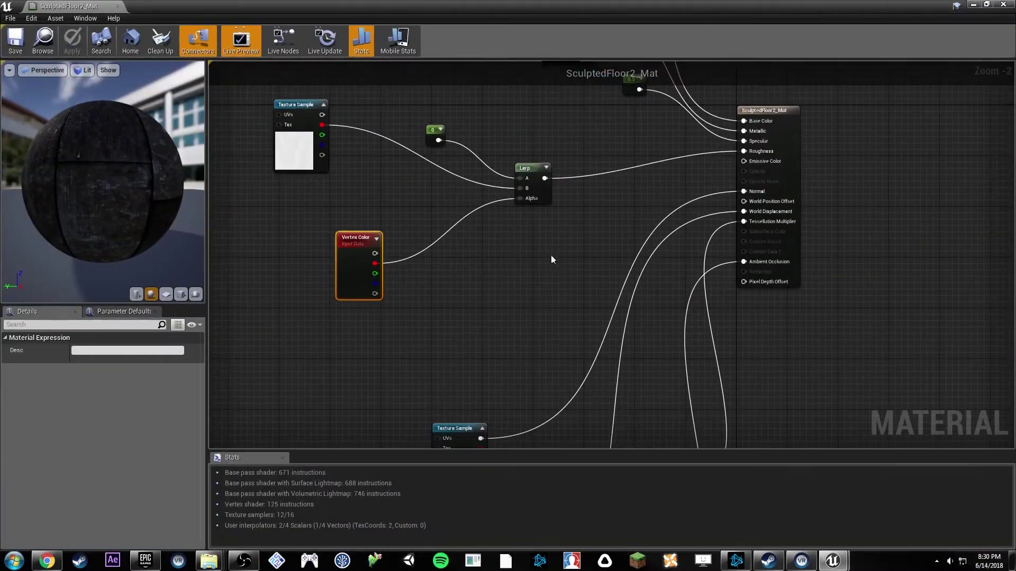
right_drag(551, 258, 556, 122)
drag(485, 352, 293, 329)
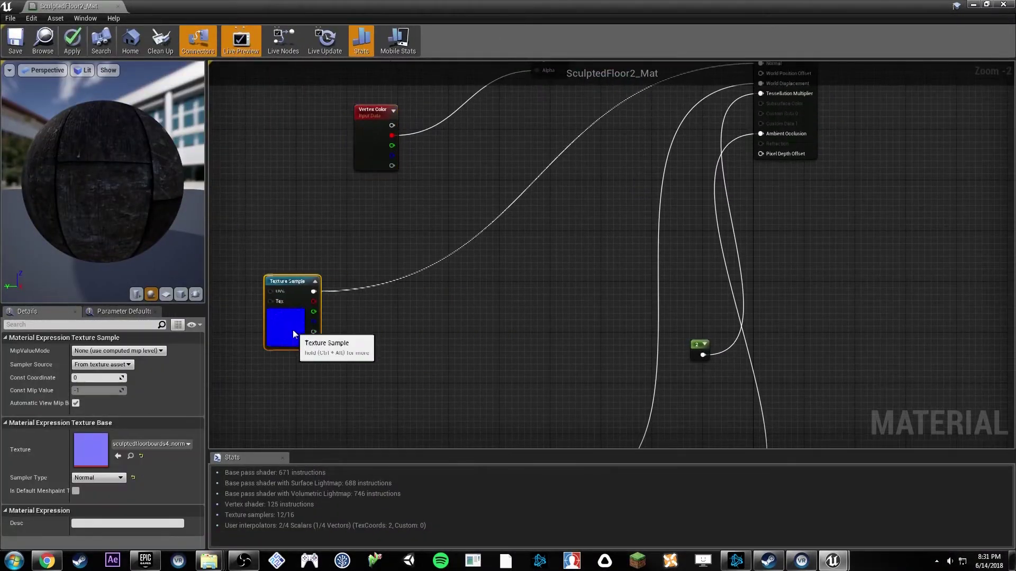
right_drag(365, 222, 376, 267)
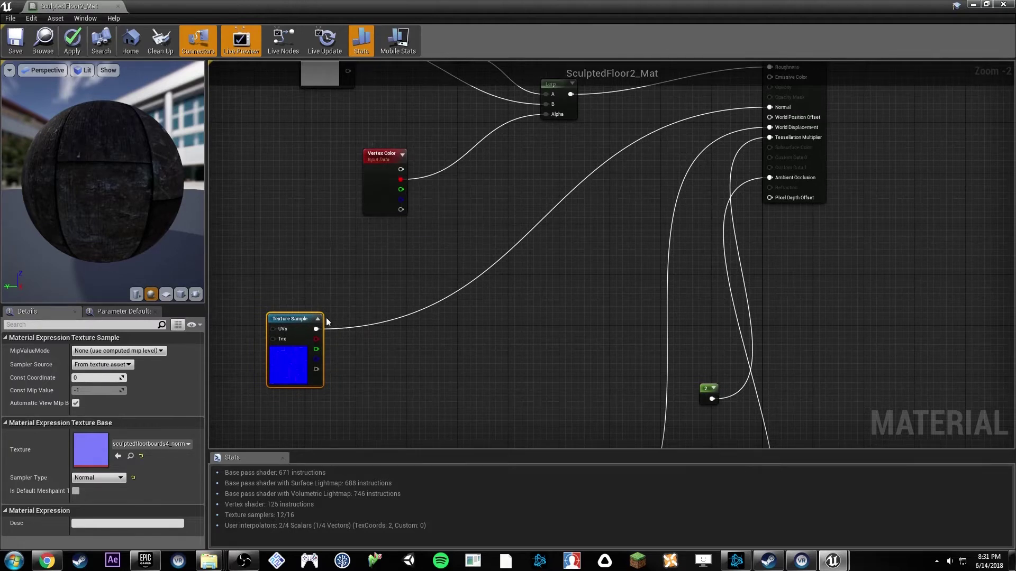
Step: Detach the normal map from the material's Normal input and feed that input from a new Lerp node
ctrl+drag(772, 107, 649, 135)
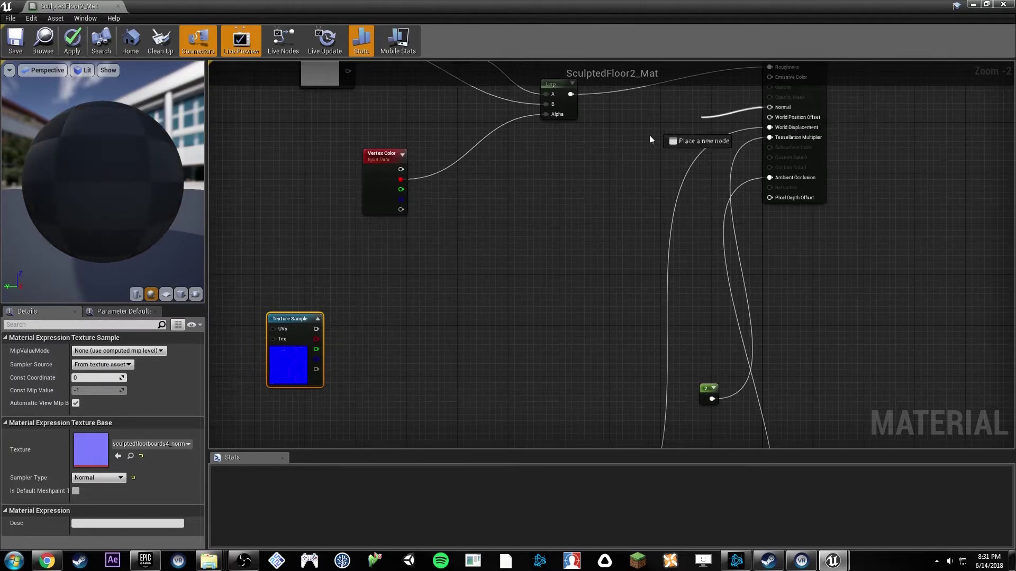
ctrl+drag(514, 239, 506, 260)
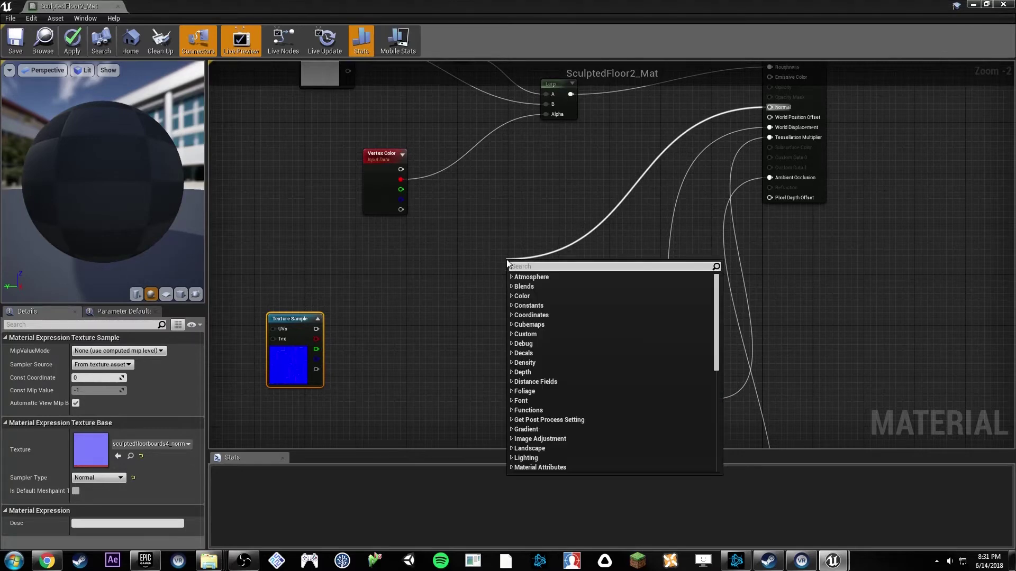
text(lerp)
key(Return)
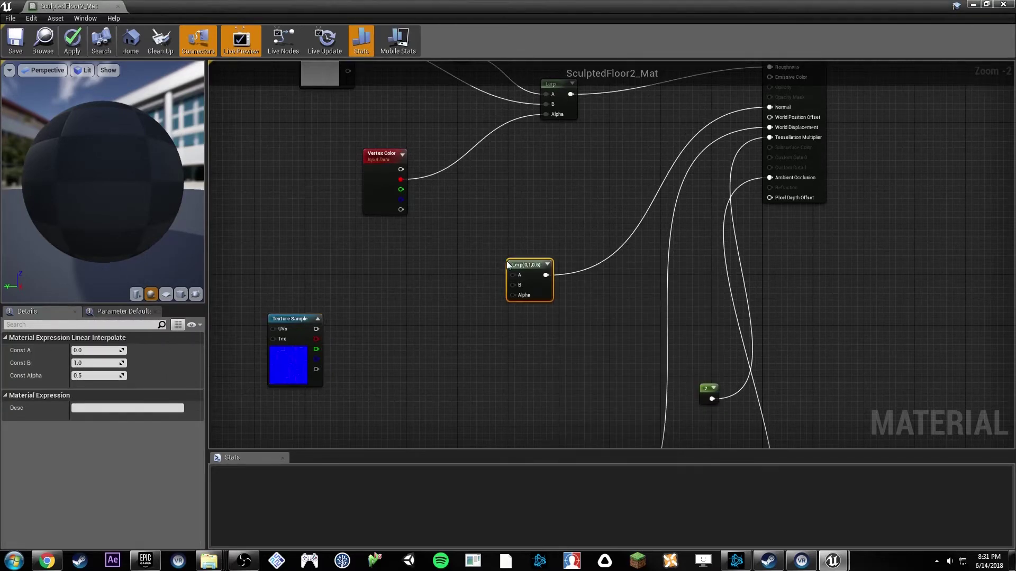
Step: Connect the normal map Texture Sample's red output to the new Lerp's B and the Vertex Color red channel to its Alpha
right_drag(385, 270, 385, 331)
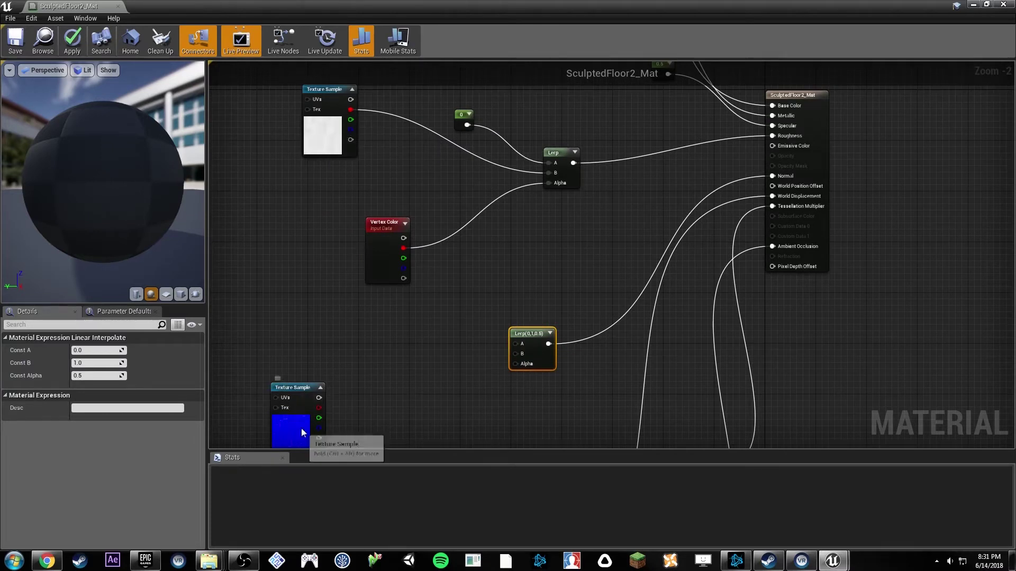
drag(302, 433, 562, 359)
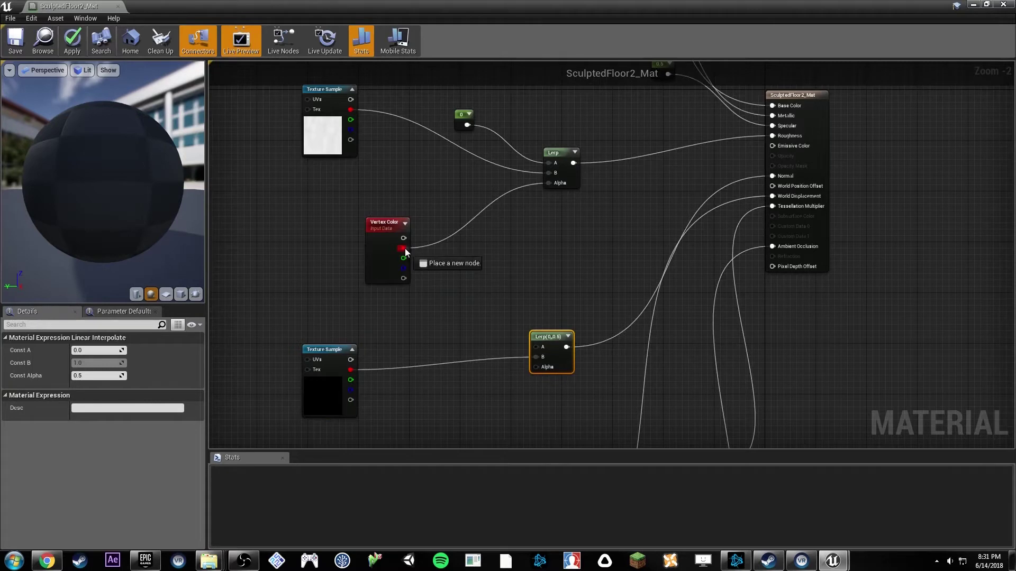
drag(405, 249, 535, 369)
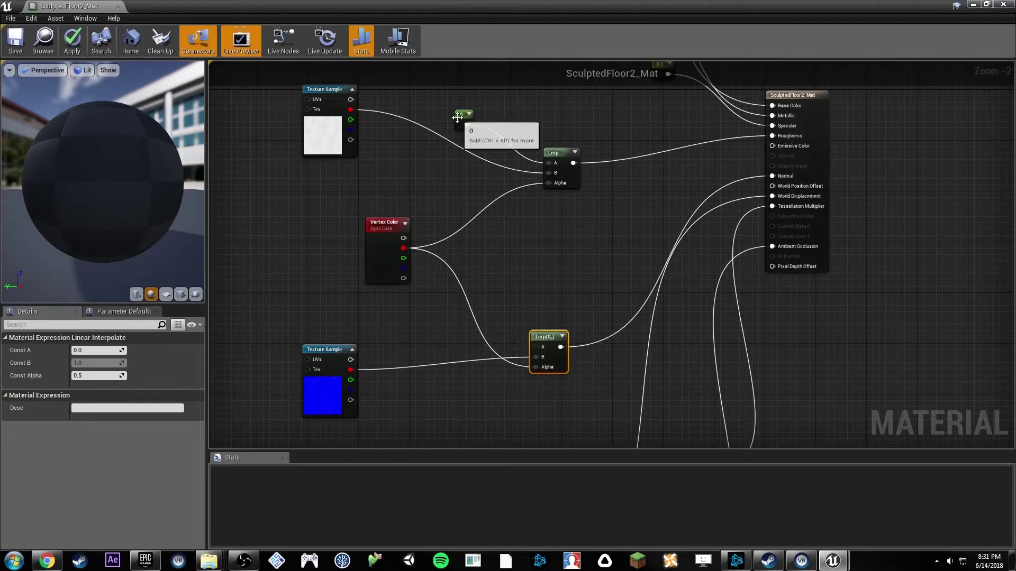
Step: Add a Constant3Vector node beside the normal map Texture Sample, below the new Lerp
drag(458, 119, 466, 126)
drag(539, 357, 423, 402)
click(422, 402)
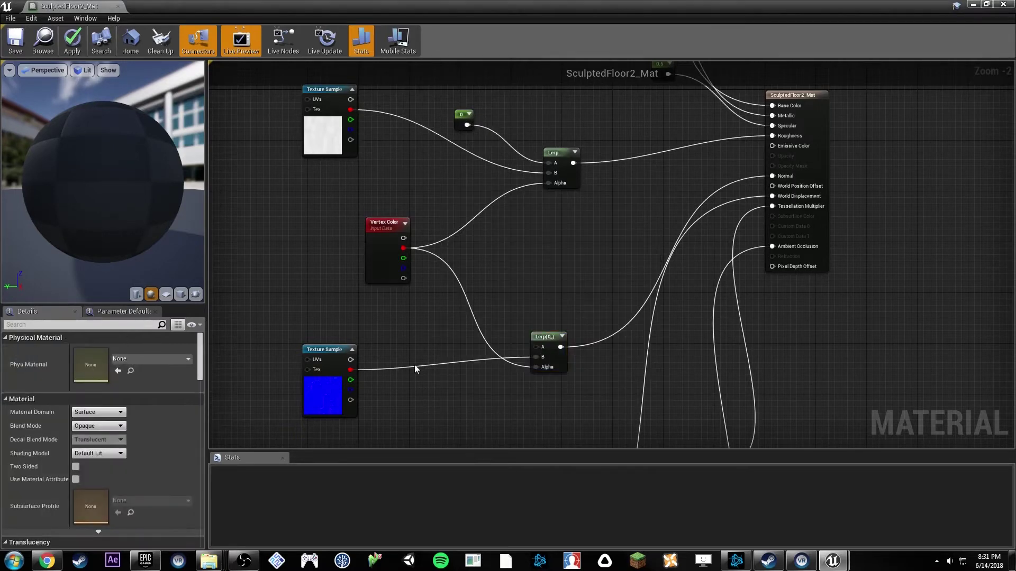
key(3)
click(424, 398)
right_drag(524, 378, 508, 322)
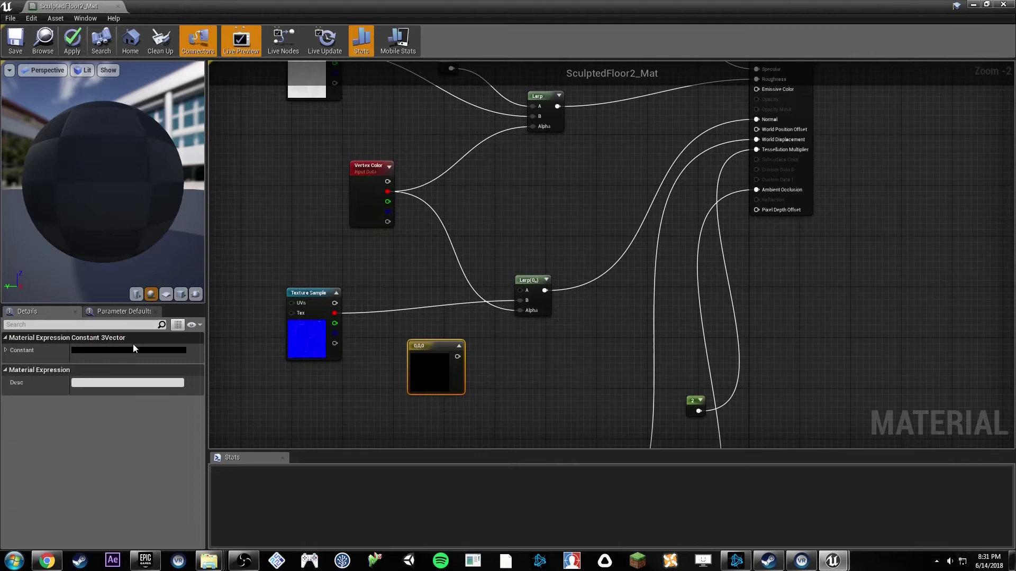
Step: Set the Constant3Vector's blue value to 1, giving a flat normal color of 0,0,1
click(132, 350)
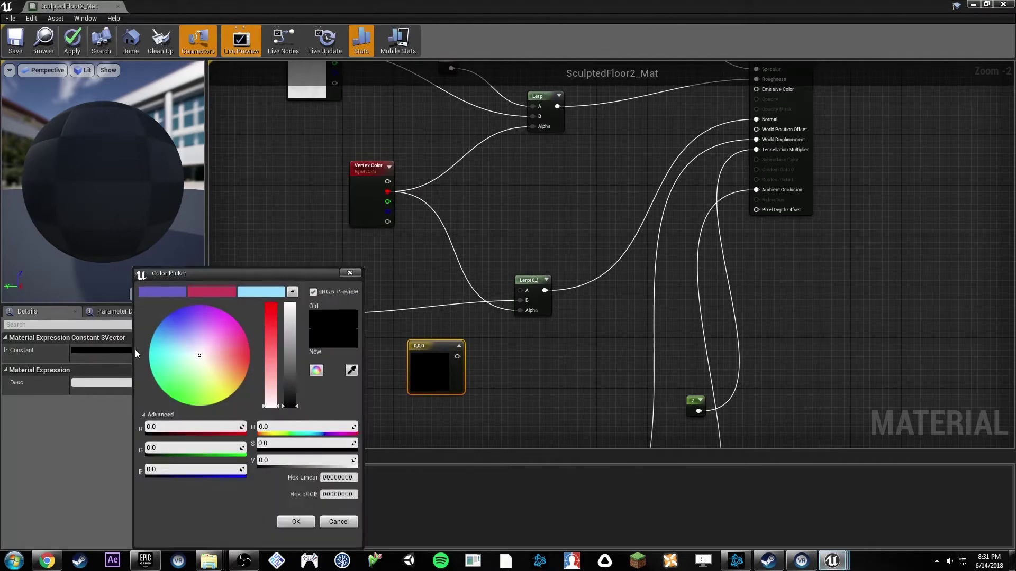
click(195, 471)
text(1)
key(Return)
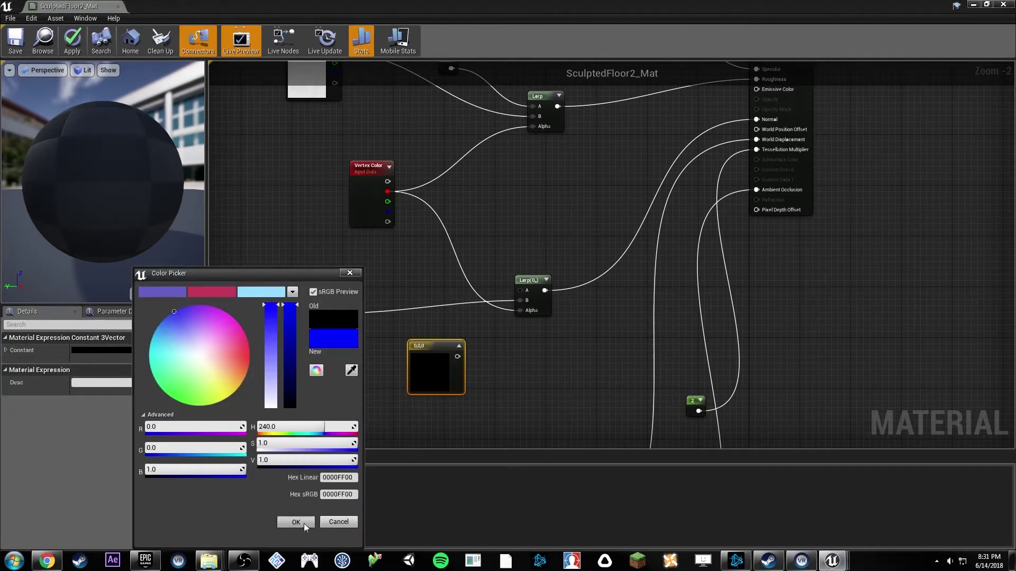
click(304, 524)
Step: Arrange the 0,0,1 constant above the normal map Texture Sample and connect it to the normal Lerp's A input
drag(299, 350, 332, 450)
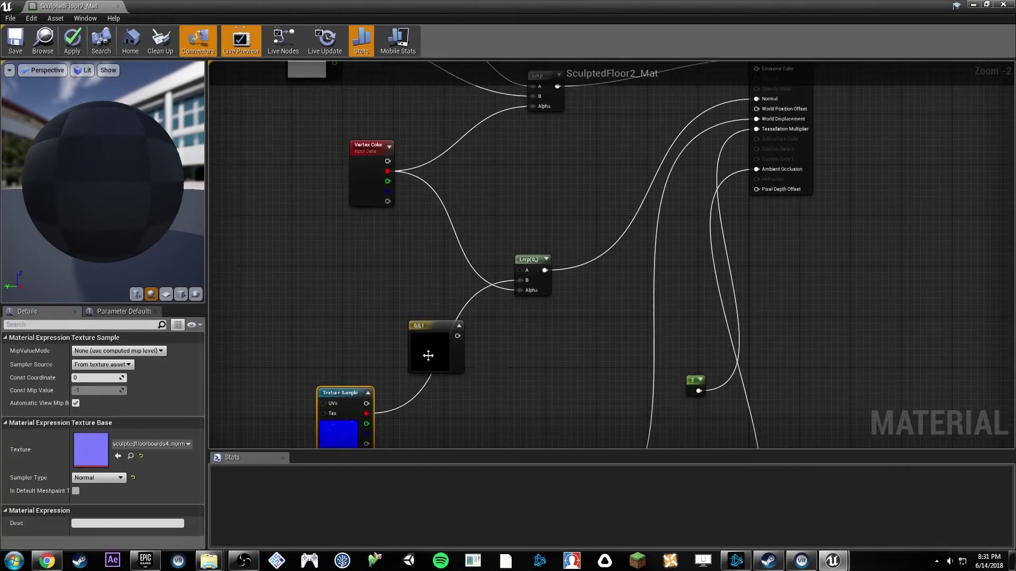
drag(428, 356, 342, 308)
drag(392, 410, 394, 410)
drag(268, 306, 326, 355)
click(348, 288)
drag(366, 233, 522, 270)
drag(344, 261, 343, 286)
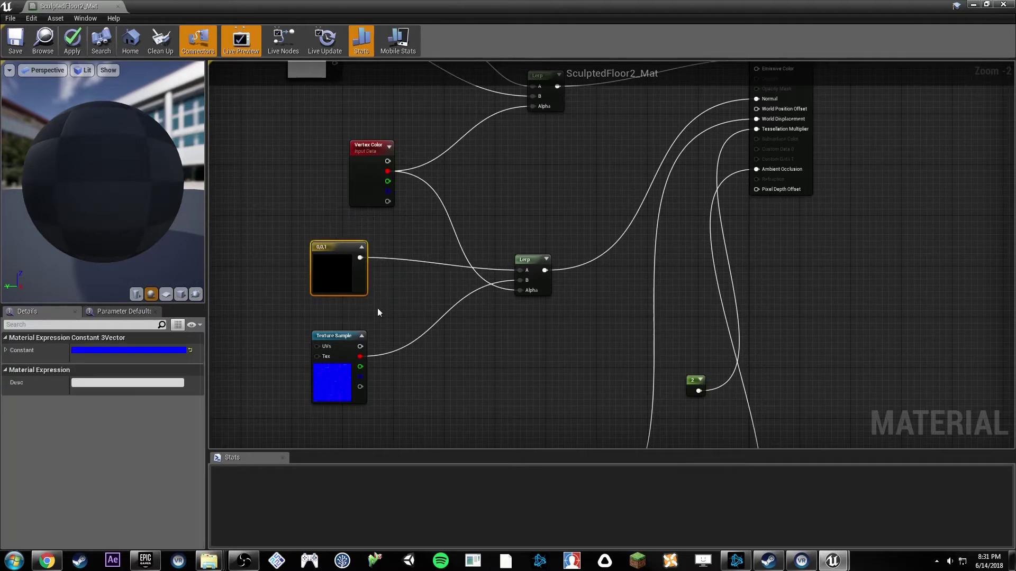
drag(329, 398, 332, 384)
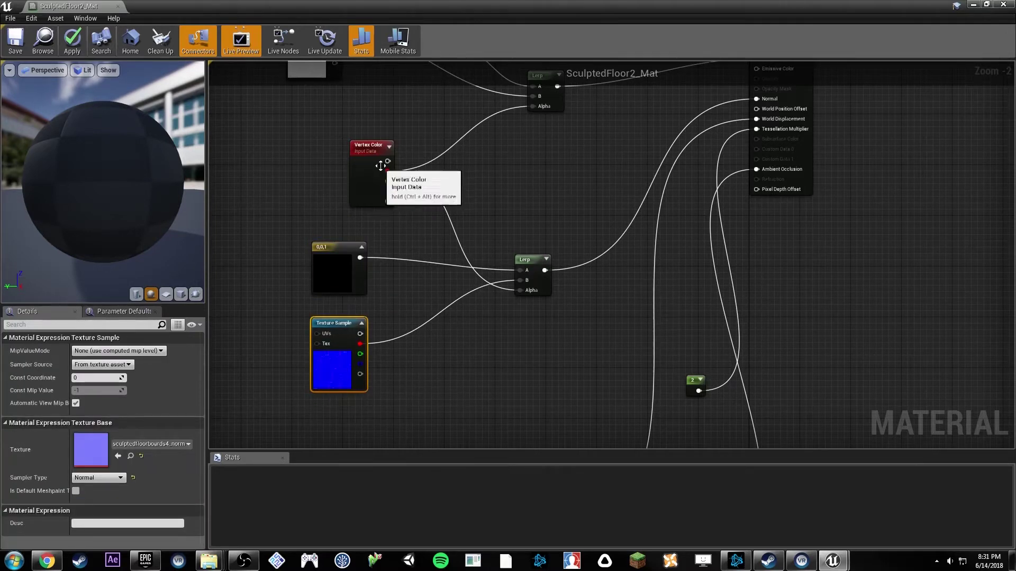
mouse_move(338, 350)
mouse_down()
mouse_move(347, 353)
mouse_move(336, 354)
mouse_up()
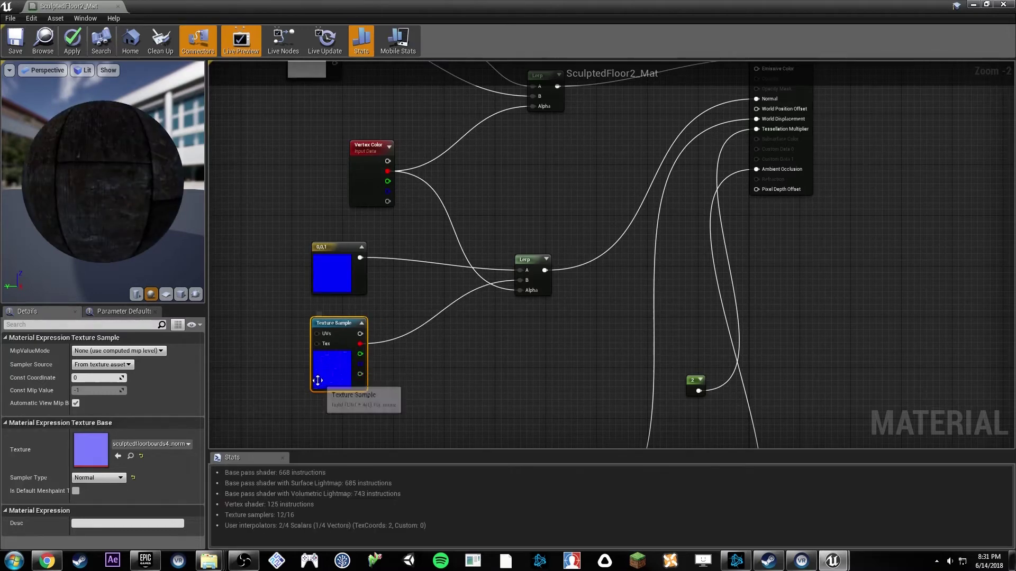
Step: Inspect the floorboards normal map texture's color and compare it with the 0,0,1 constant in the material graph
double_click(101, 446)
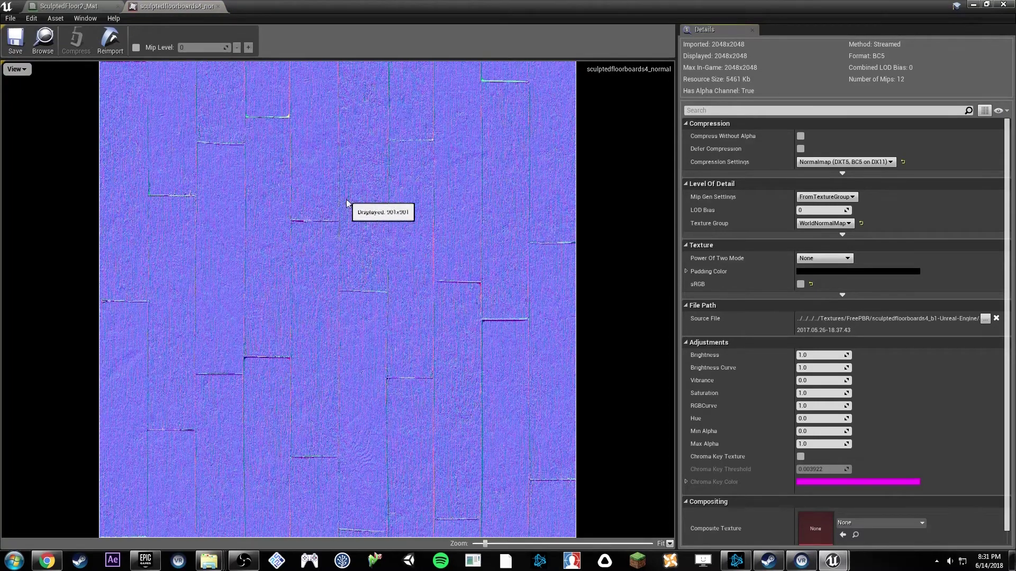
click(218, 6)
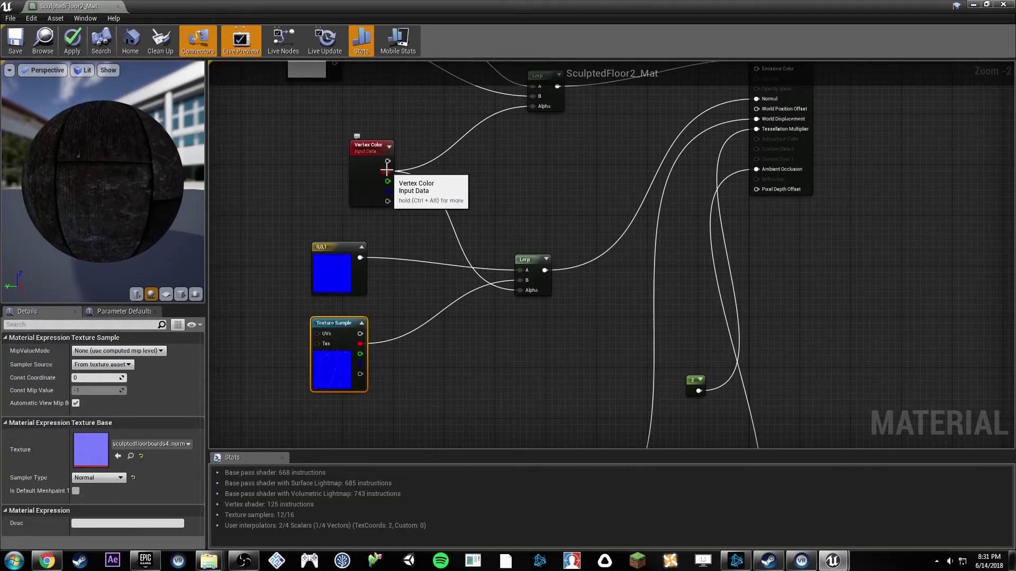
click(339, 268)
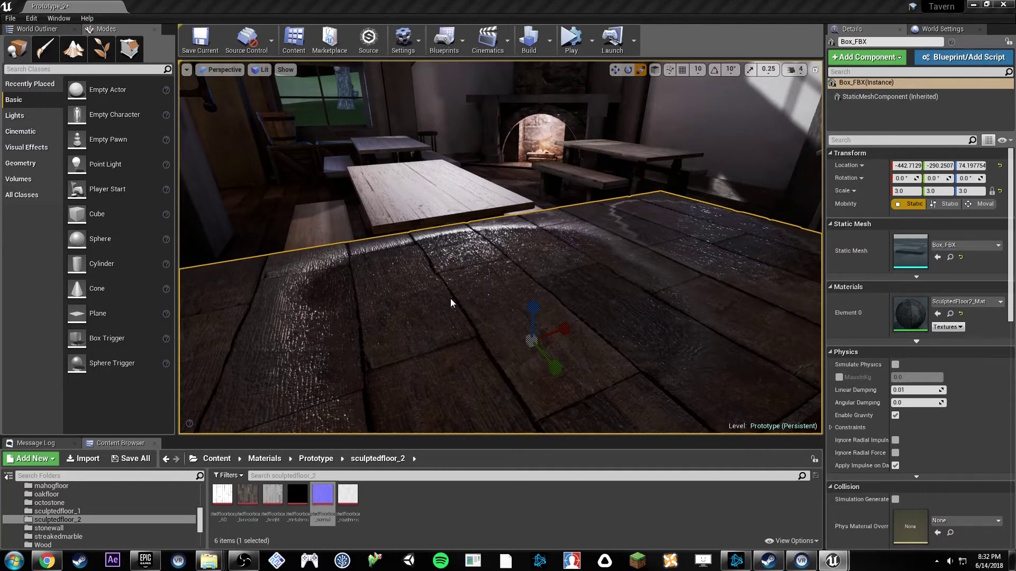
Step: Save all assets and examine the painted wet area on the sculpted floor block from several angles
key(ctrl+shift+s)
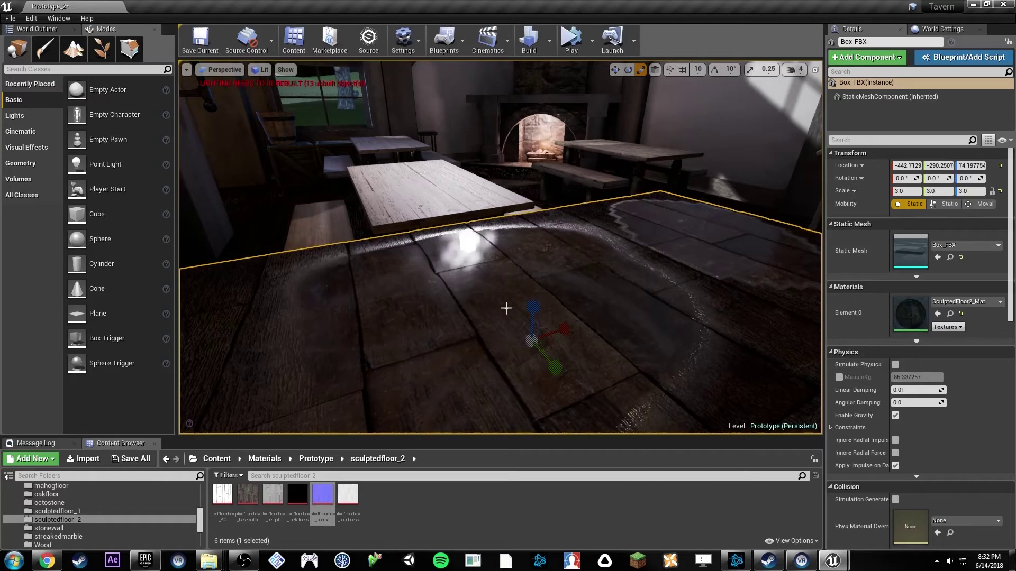
right_drag(506, 308, 484, 235)
key(a)
key(d)
key(a)
right_drag(347, 279, 338, 275)
right_drag(496, 246, 466, 354)
right_drag(332, 312, 331, 267)
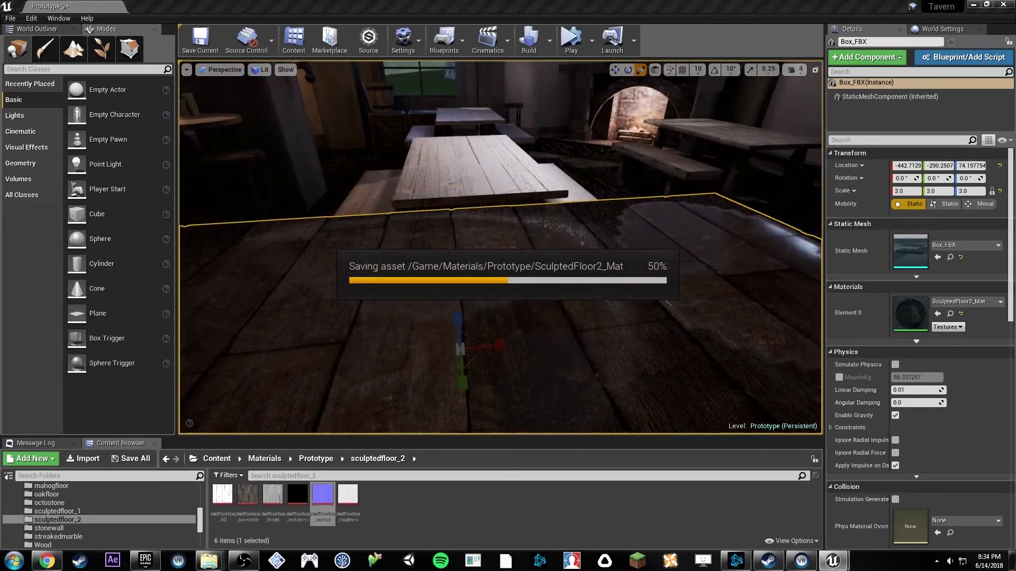
Step: Bring the SculptedFloor2_Mat editor back up and move the 0,0,1 constant slightly higher above the normal map Texture Sample
drag(1015, 162, 481, 4)
double_click(481, 4)
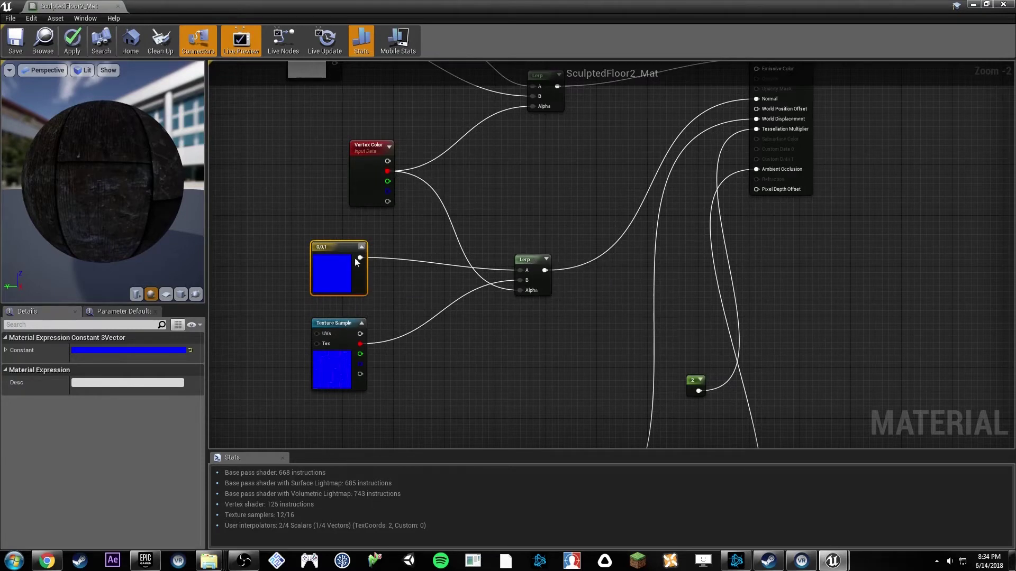
drag(344, 274, 344, 261)
Step: Examine the floorboards normal map's color channels by switching its green and blue channels off and on, and close the texture
click(338, 370)
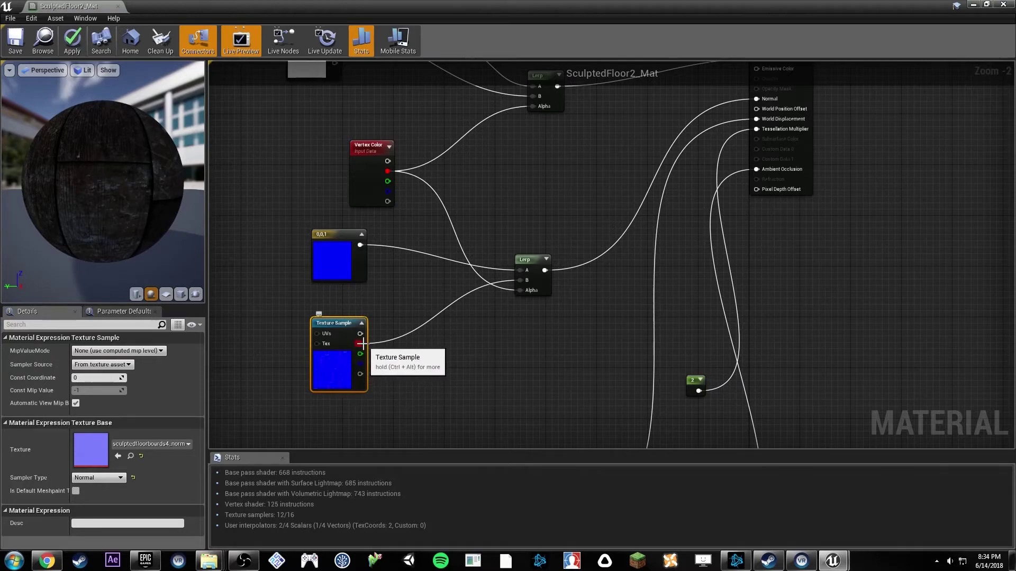
double_click(100, 448)
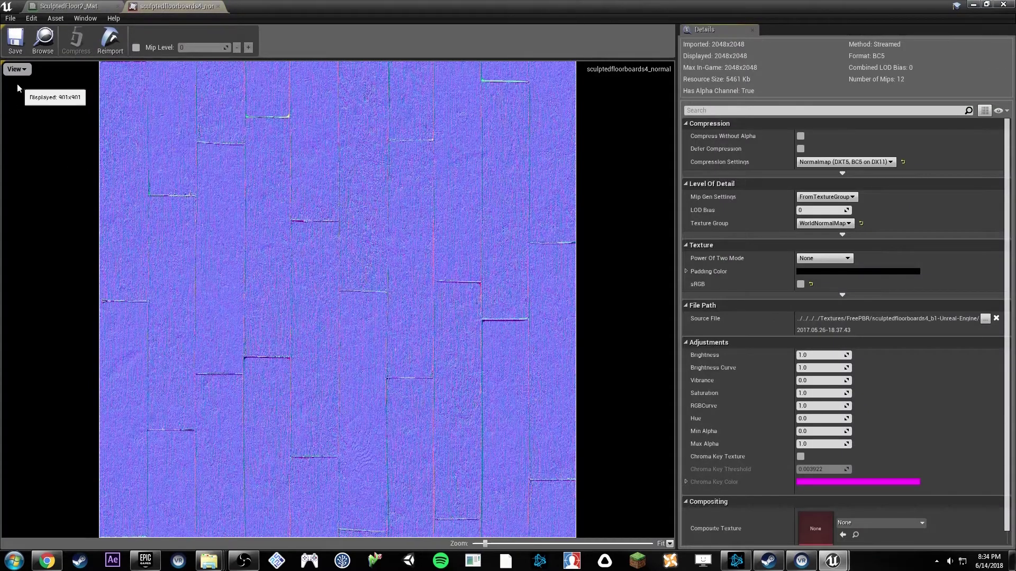
click(17, 70)
click(26, 99)
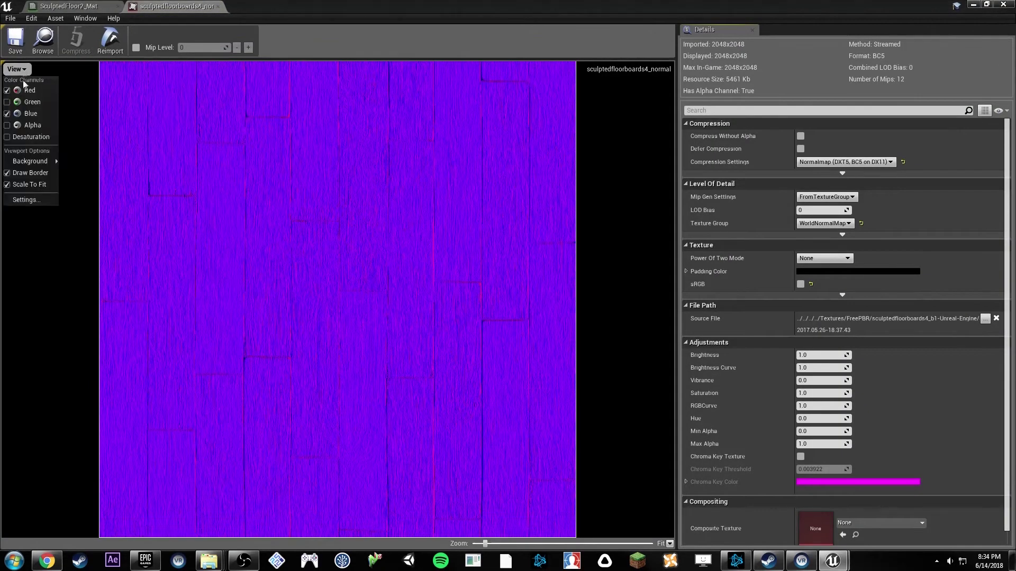
click(31, 113)
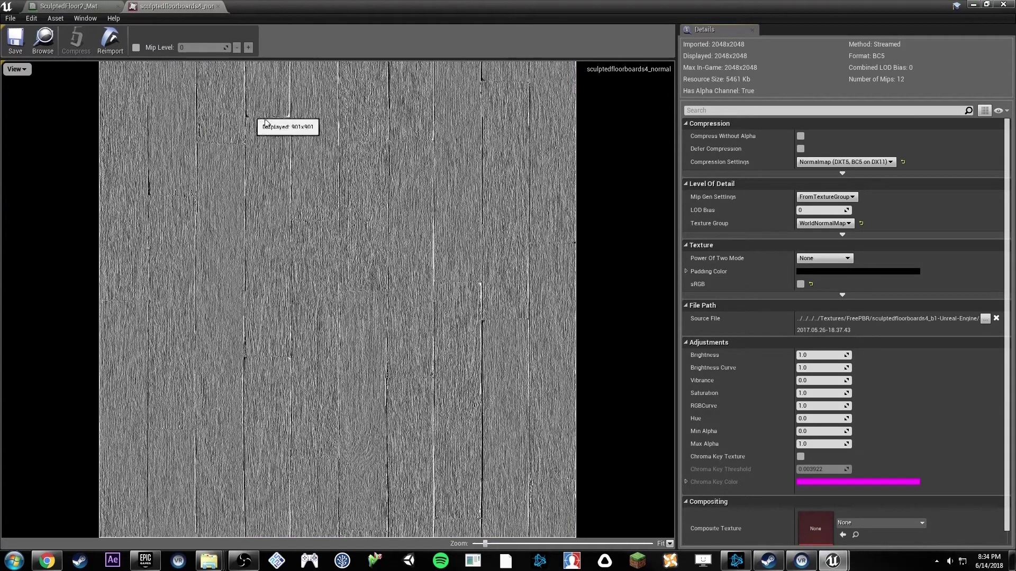
click(17, 69)
click(26, 98)
click(16, 69)
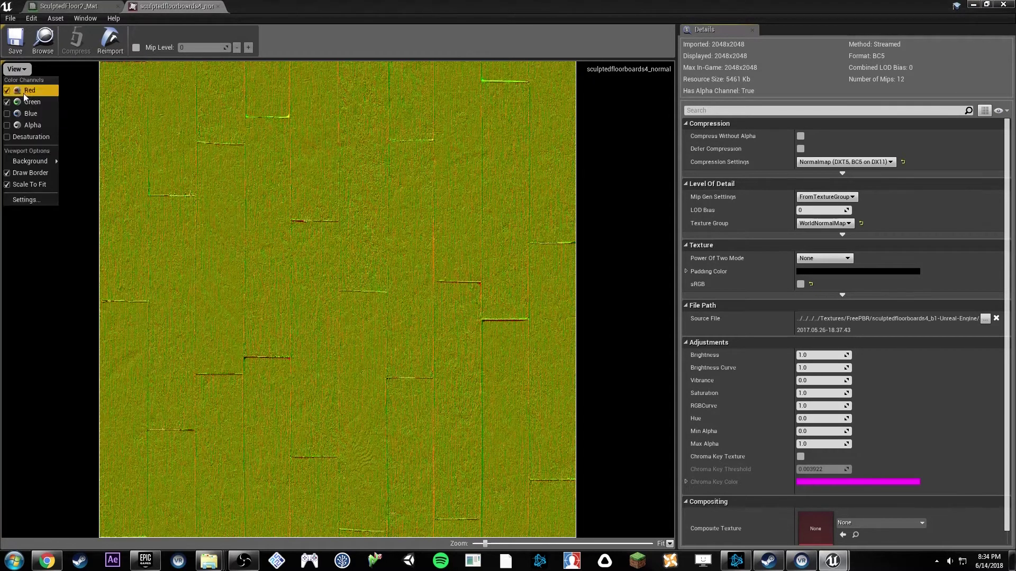
click(25, 115)
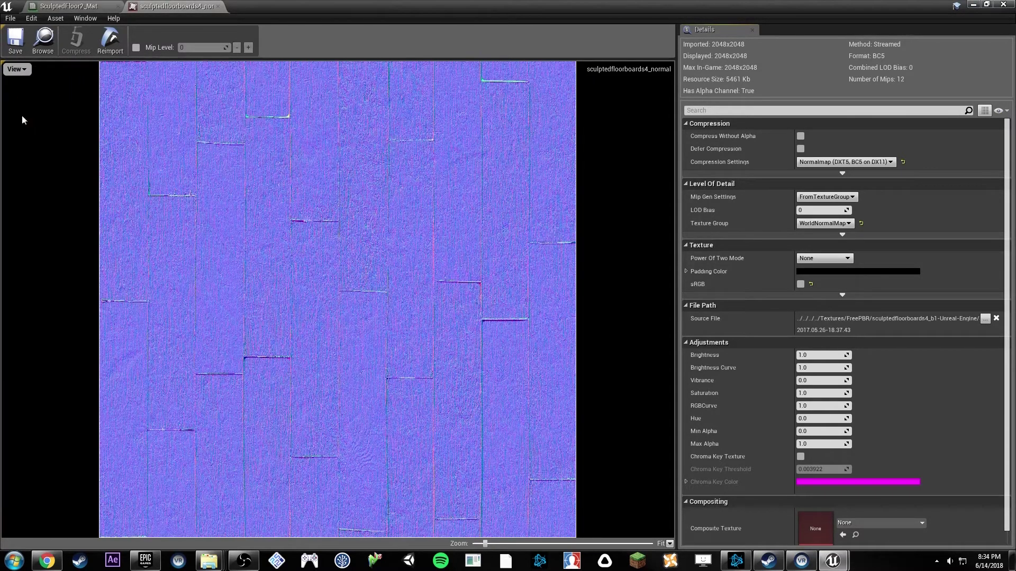
click(218, 6)
Step: Move the normal Lerp's B connection from the Texture Sample's red output to its RGB output, save all, and check the floor block
mouse_move(364, 344)
ctrl+mouse_down()
mouse_move(376, 339)
mouse_move(361, 334)
ctrl+mouse_up()
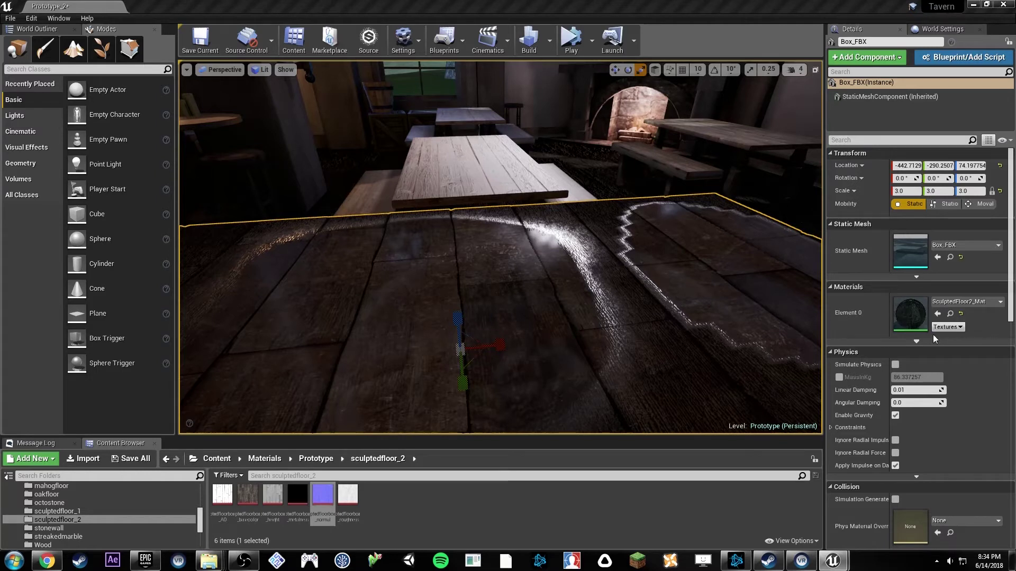
key(ctrl+shift+s)
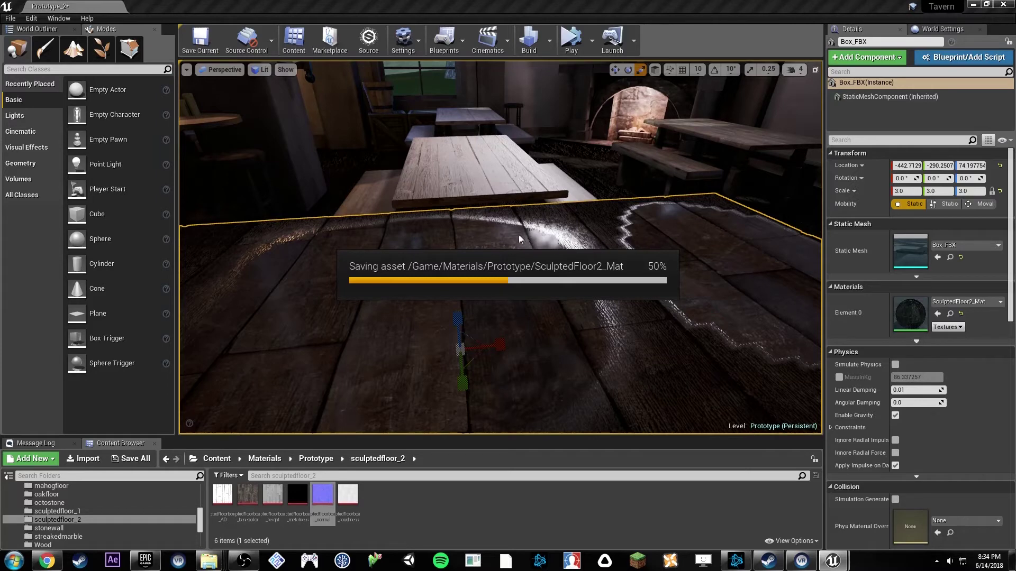
right_drag(510, 251, 561, 185)
right_drag(555, 267, 435, 291)
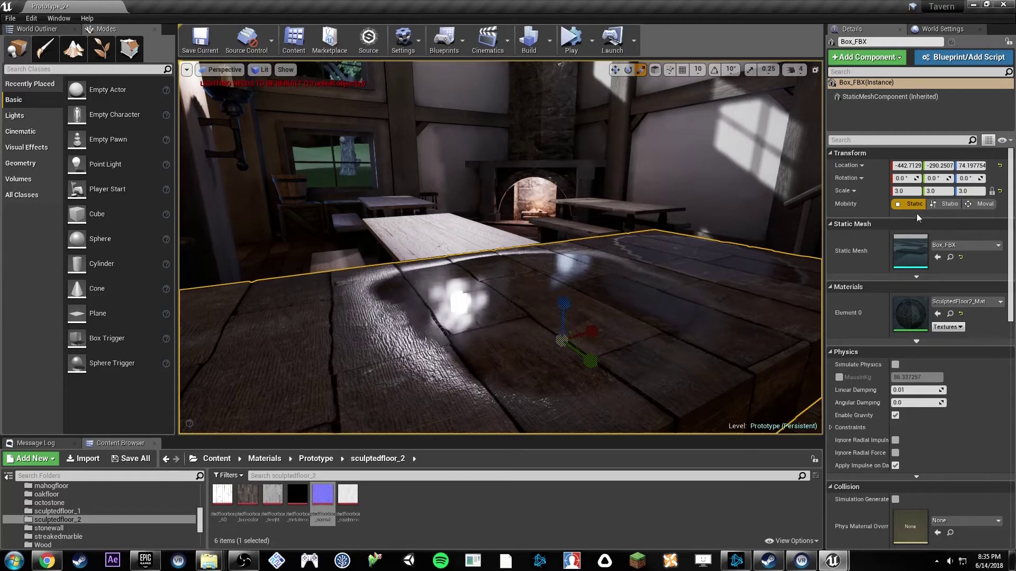
Step: Spread out the material graph by moving the base color Texture Sample up and left, and the metallic texture and 0.5 constant left
drag(1015, 222, 677, 1)
right_drag(560, 193, 580, 260)
right_drag(547, 168, 552, 252)
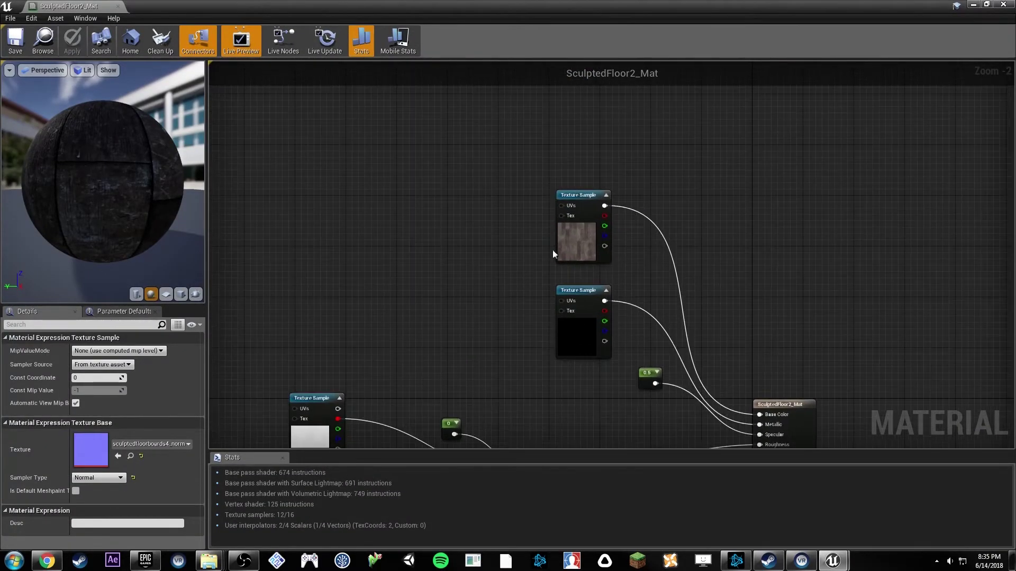
drag(571, 241, 570, 154)
right_drag(483, 302, 459, 206)
drag(460, 206, 642, 310)
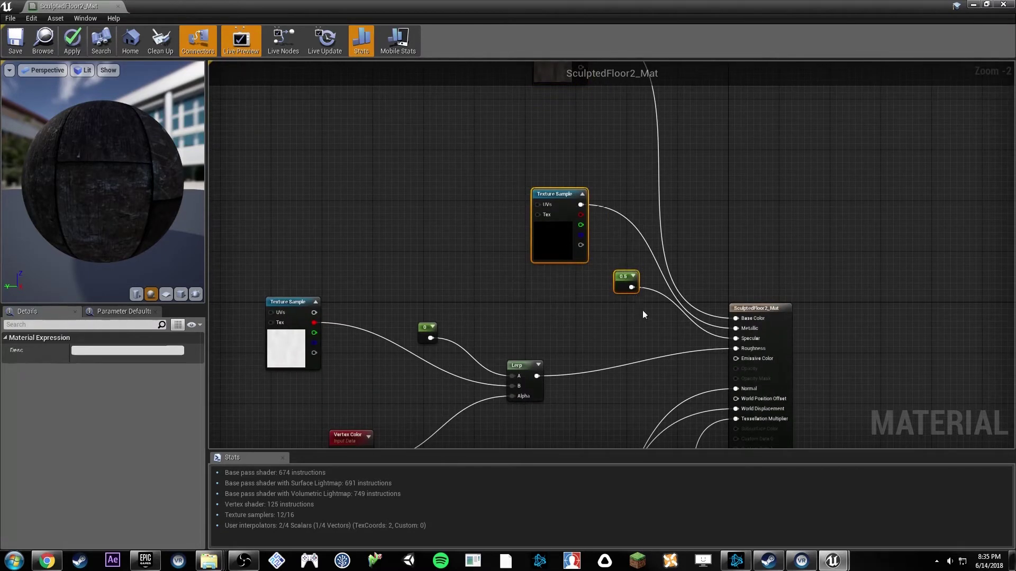
drag(624, 273, 554, 305)
right_click(544, 202)
click(509, 168)
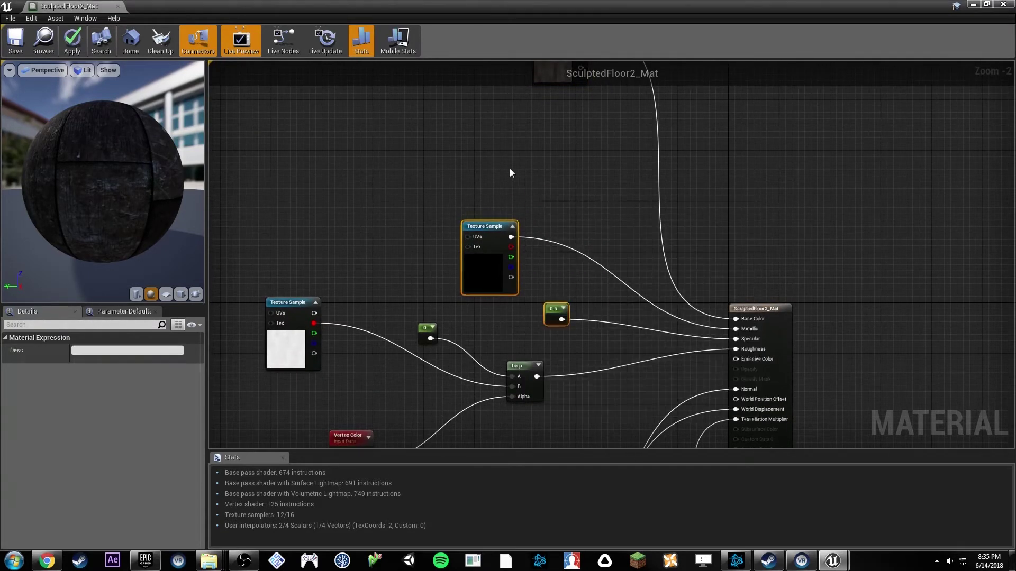
click(526, 171)
right_drag(382, 189, 365, 294)
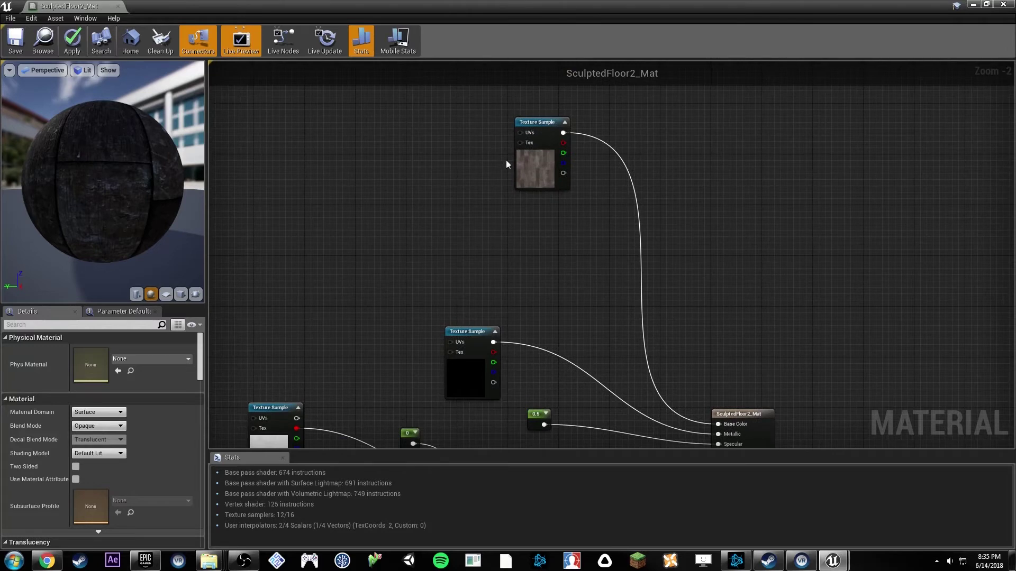
drag(528, 178, 450, 183)
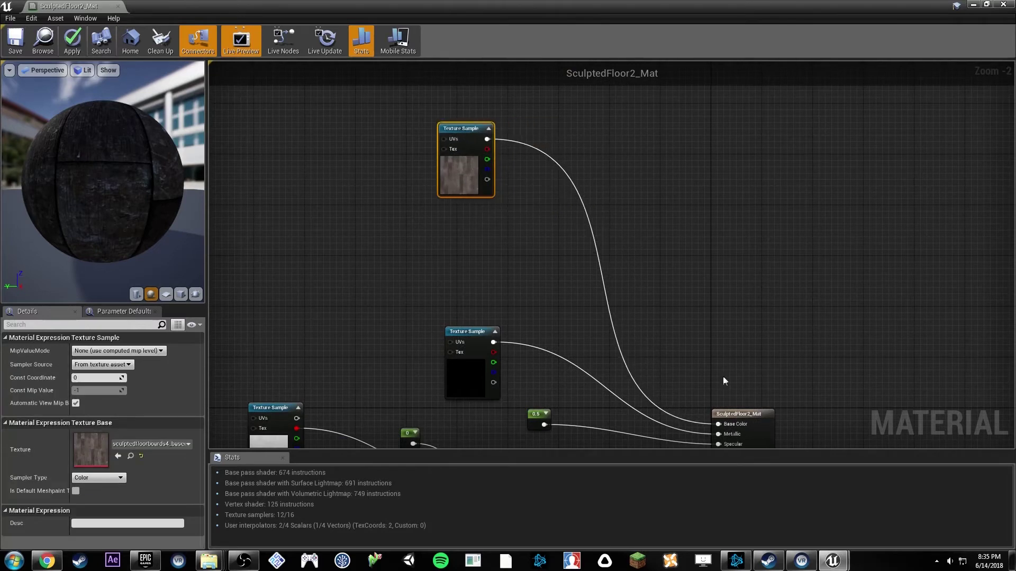
Step: Disconnect the texture from the Base Color input and add a LinearInterpolate node feeding Base Color instead
alt+click(722, 424)
drag(723, 423, 627, 233)
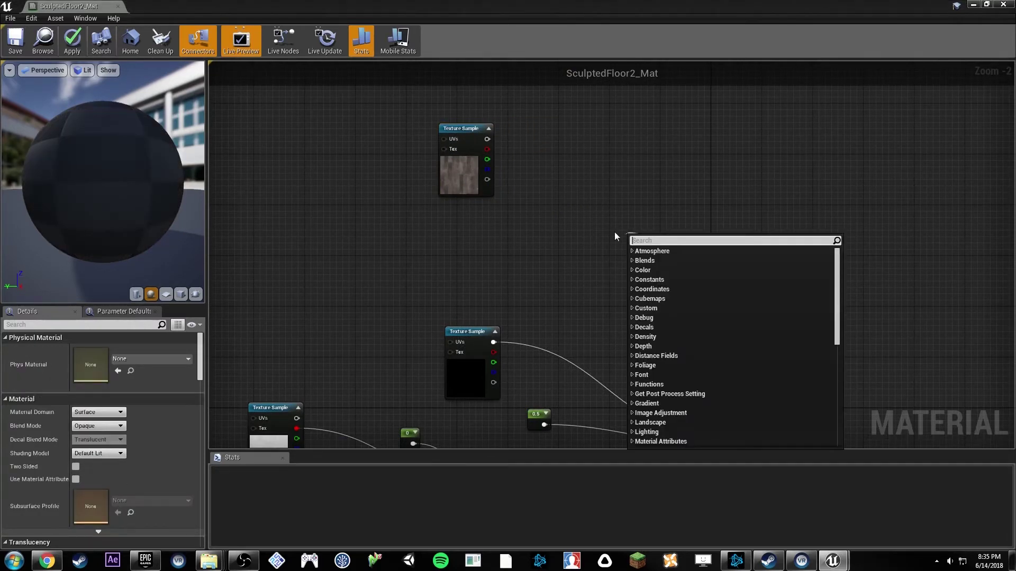
text(linaelinear in)
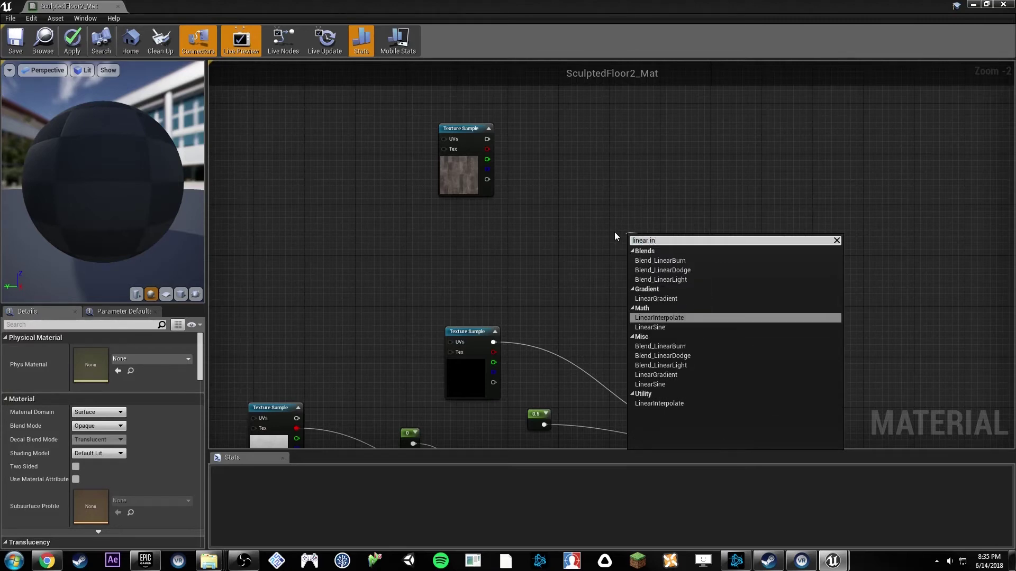
key(Return)
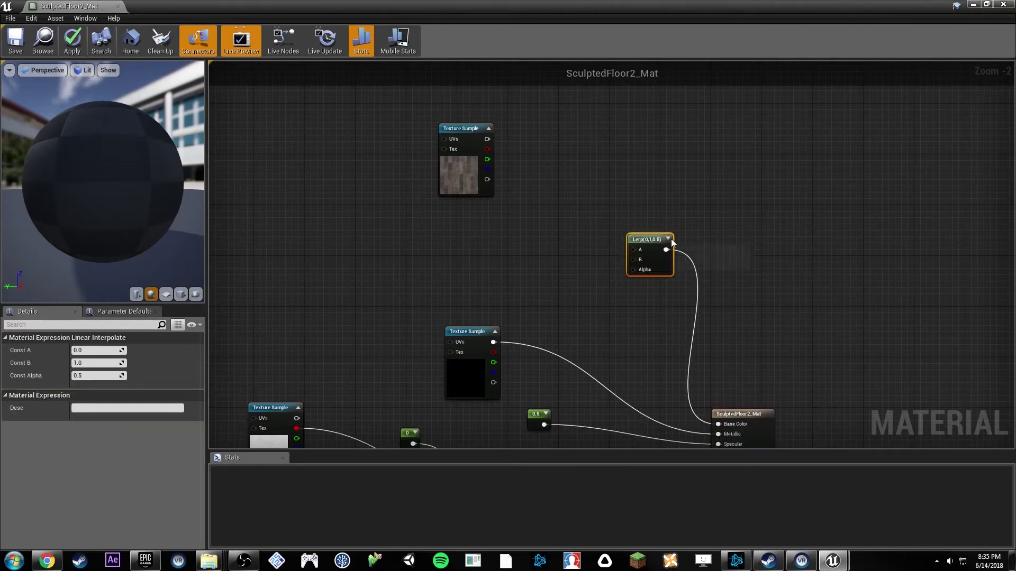
Step: Connect the base color texture's RGB output to the new Lerp's B and the Vertex Color red channel to its Alpha
right_drag(567, 264, 548, 207)
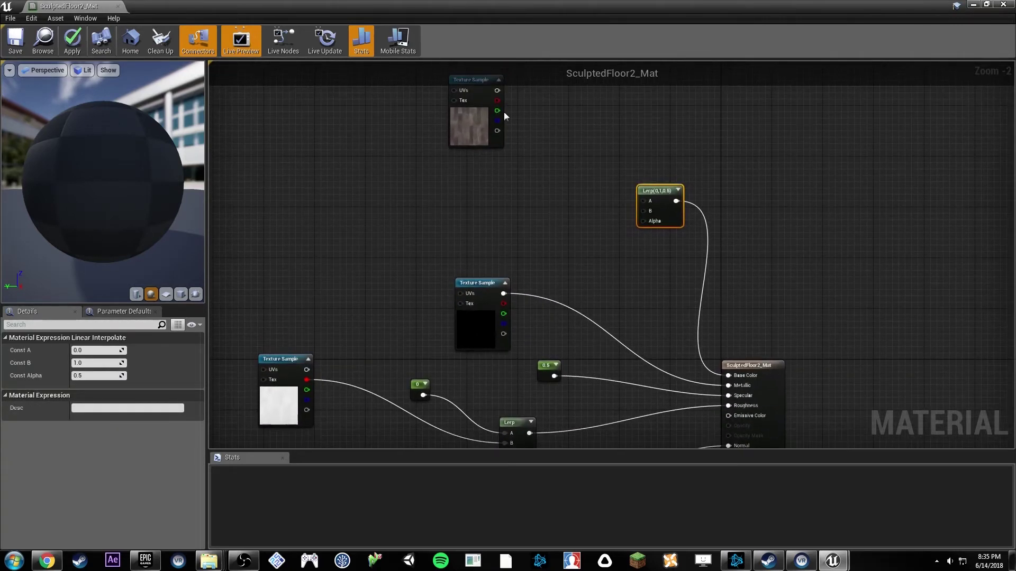
drag(497, 90, 642, 211)
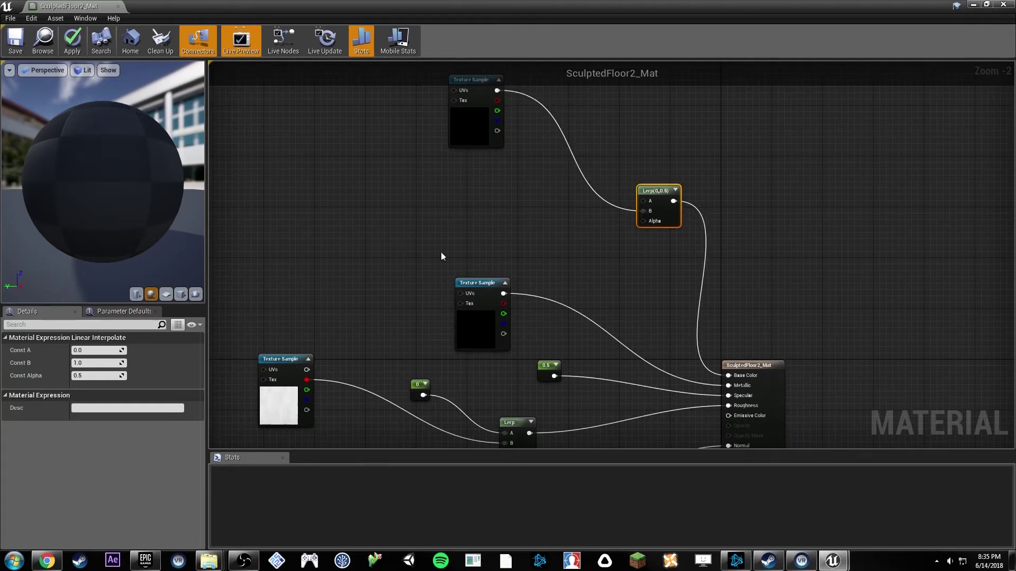
right_drag(454, 226, 477, 167)
right_drag(431, 325, 438, 268)
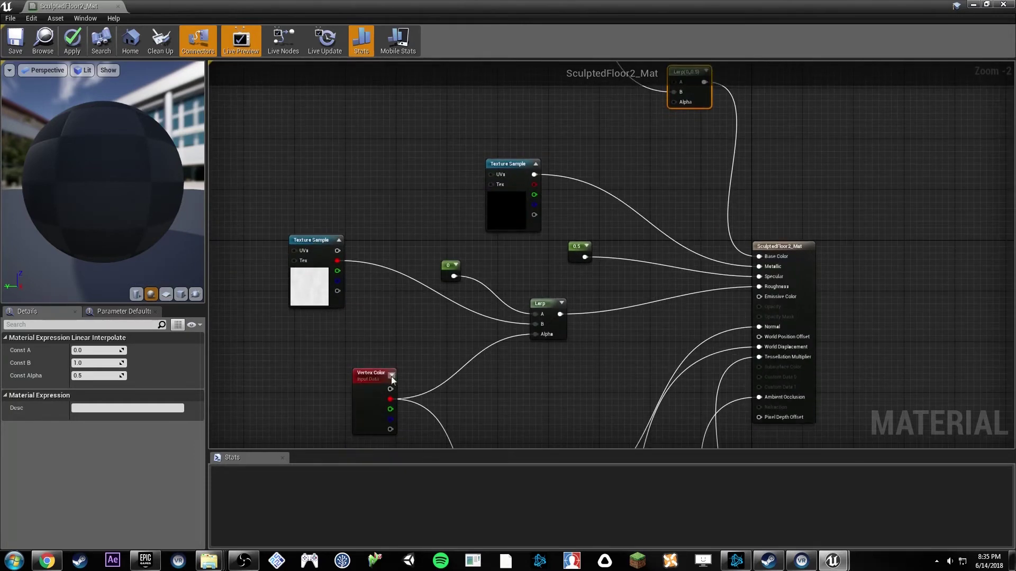
drag(391, 401, 673, 290)
Step: Move the base color Texture Sample farther from its Lerp and add a Multiply node fed by the texture's RGB output
right_drag(586, 168, 566, 255)
click(487, 285)
right_drag(486, 285, 416, 317)
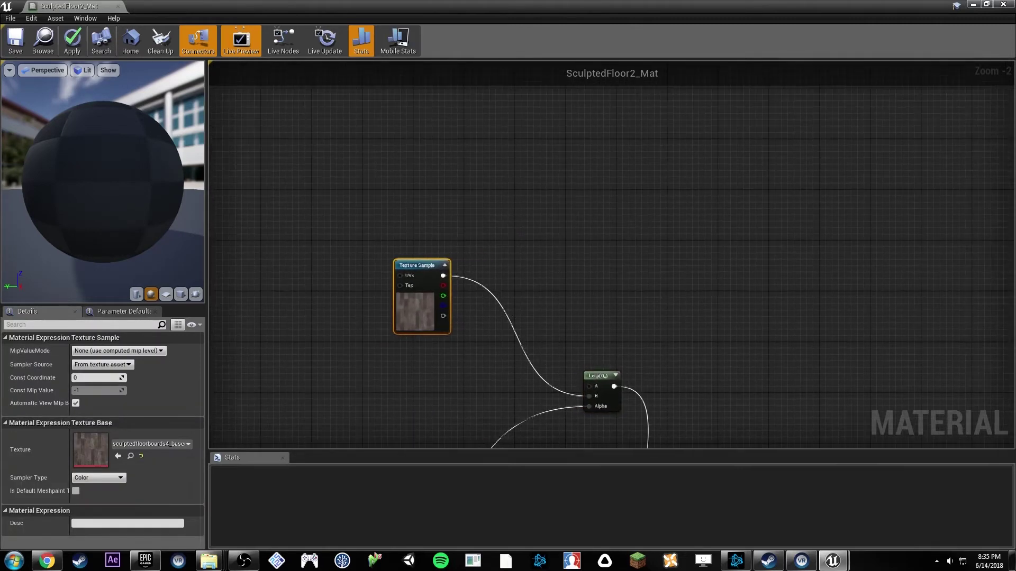
drag(418, 300, 340, 329)
right_drag(436, 246, 443, 247)
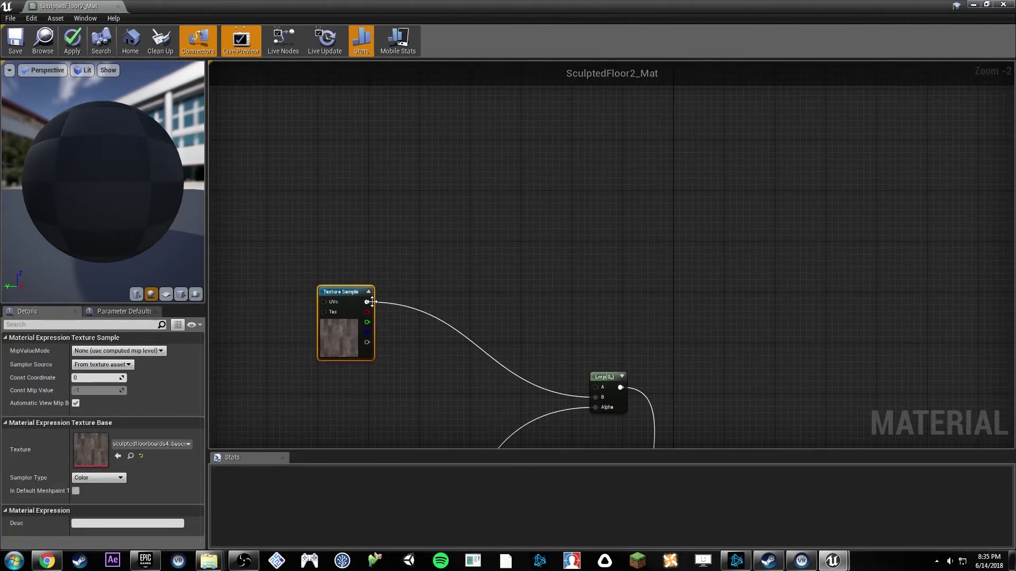
drag(367, 302, 467, 220)
text(multiply)
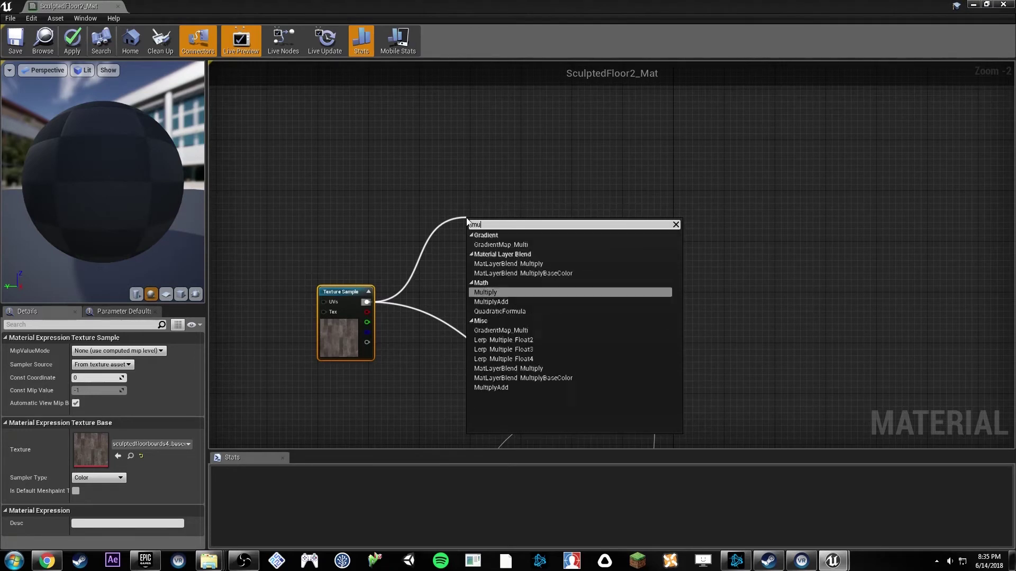
key(Return)
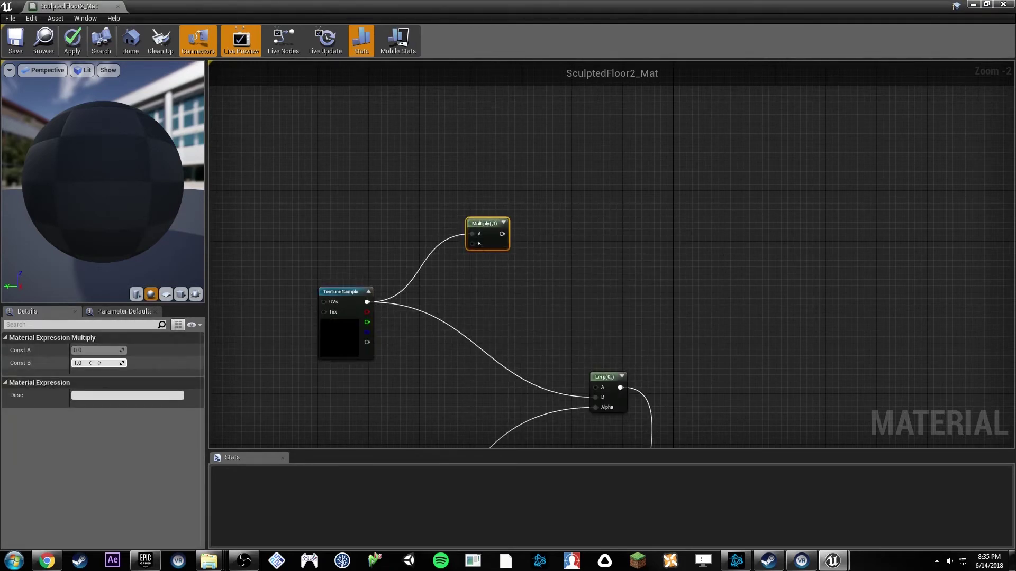
Step: Set the Multiply node's Const B to 0.6 and connect its output to the base color Lerp's A input
key(BackSpace)
text(0.6)
key(Return)
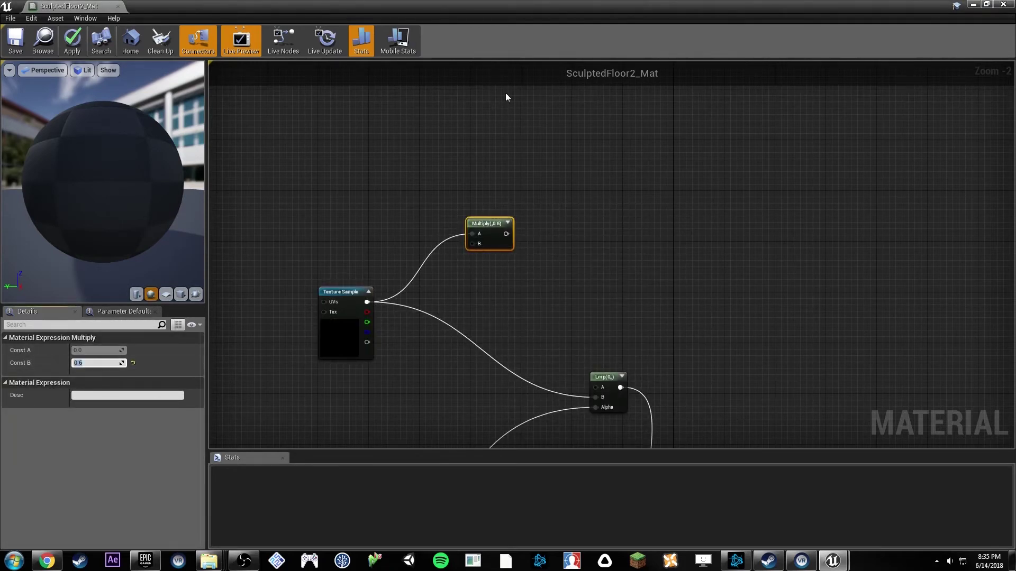
drag(506, 234, 604, 389)
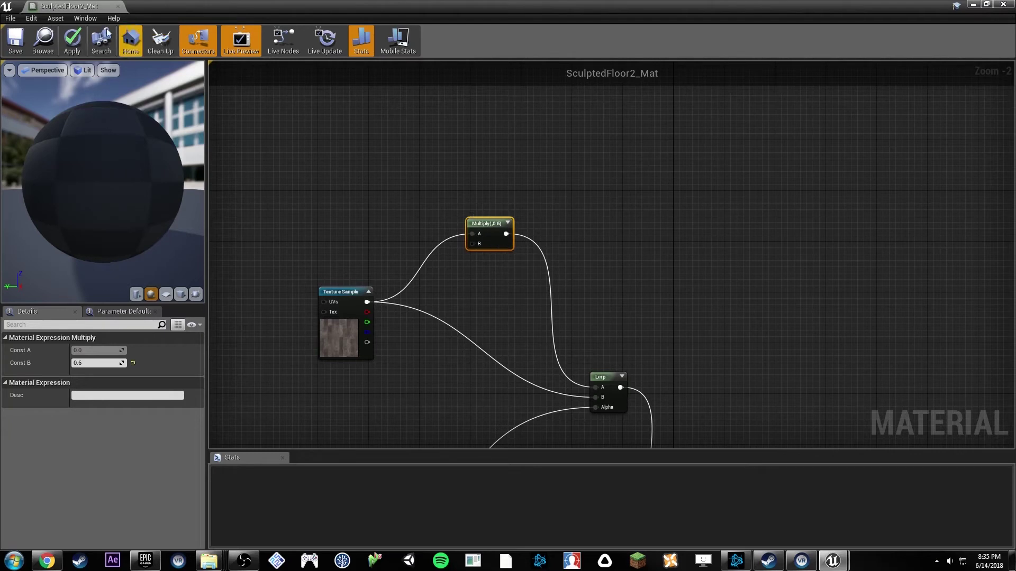
Step: Save the material and check the darkened wet area on the floor block in the level
key(ctrl+s)
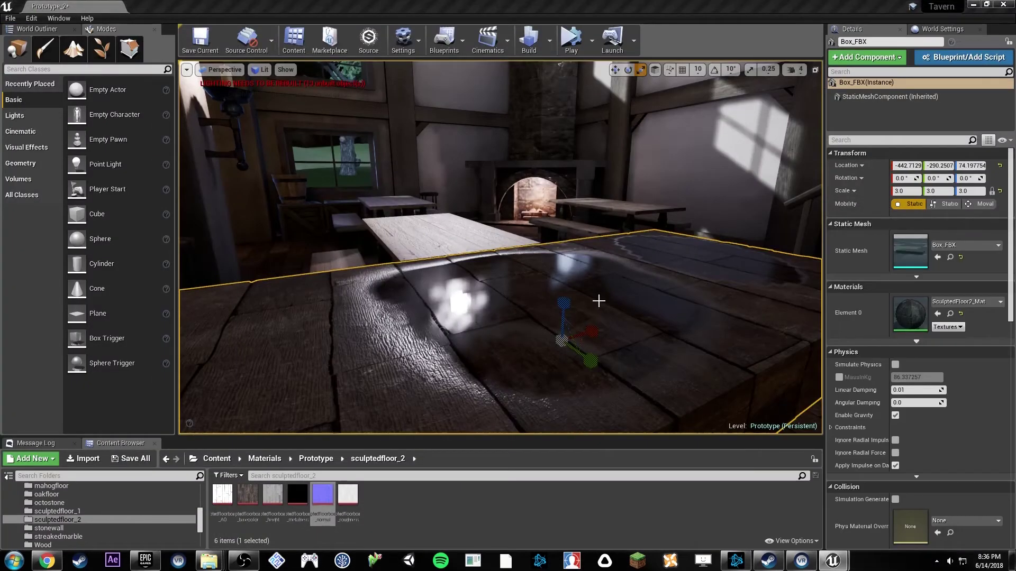
mouse_move(598, 301)
right_down()
mouse_move(617, 294)
mouse_move(582, 289)
mouse_move(553, 341)
mouse_move(619, 297)
right_up()
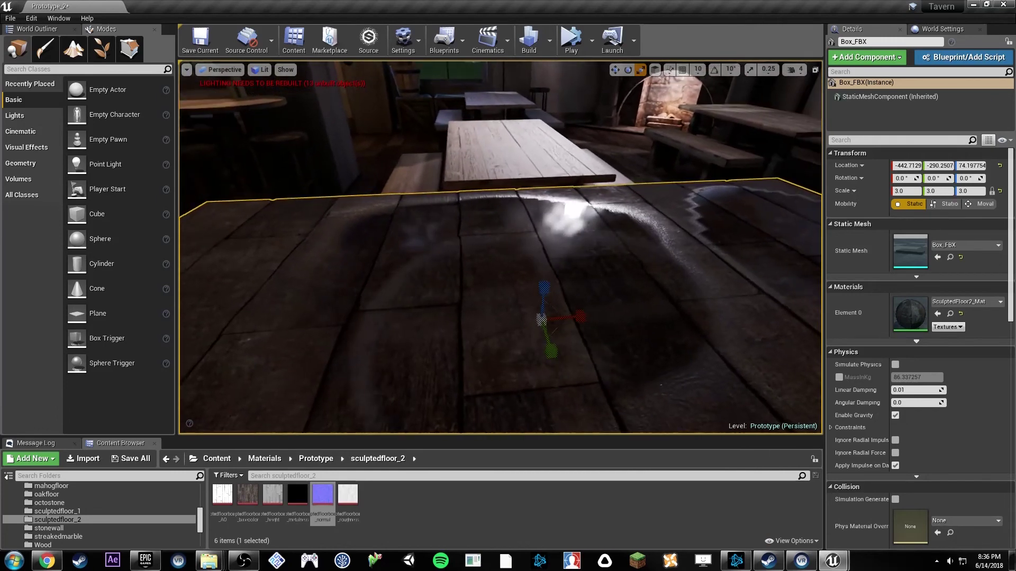
Step: Add a scalar parameter named Scalar to the SculptedFloor2_Mat graph and set its Slider Max to 1.0
drag(1015, 212, 561, 67)
click(584, 262)
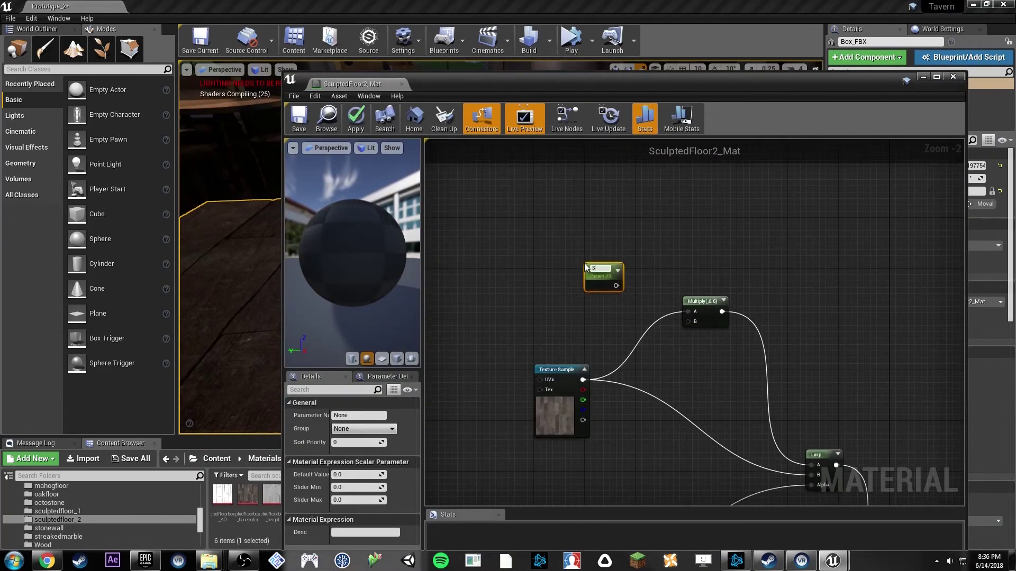
text(Scalar)
key(Return)
click(349, 500)
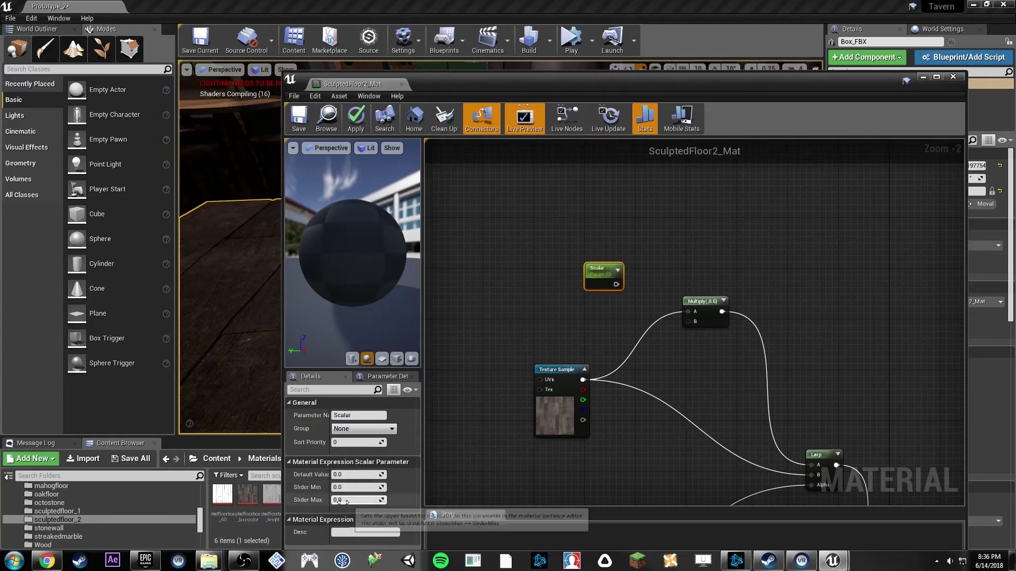
text(1)
key(Return)
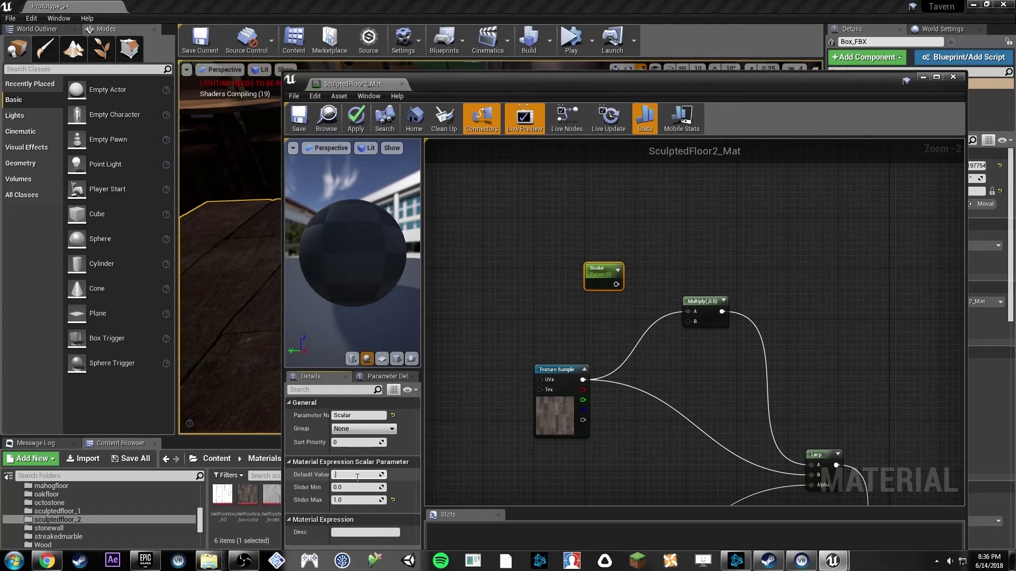
Step: Connect the Scalar parameter to the Multiply node's B input and check the wet area on the floor block in the level
key(Return)
drag(622, 283, 690, 321)
drag(653, 87, 1015, 86)
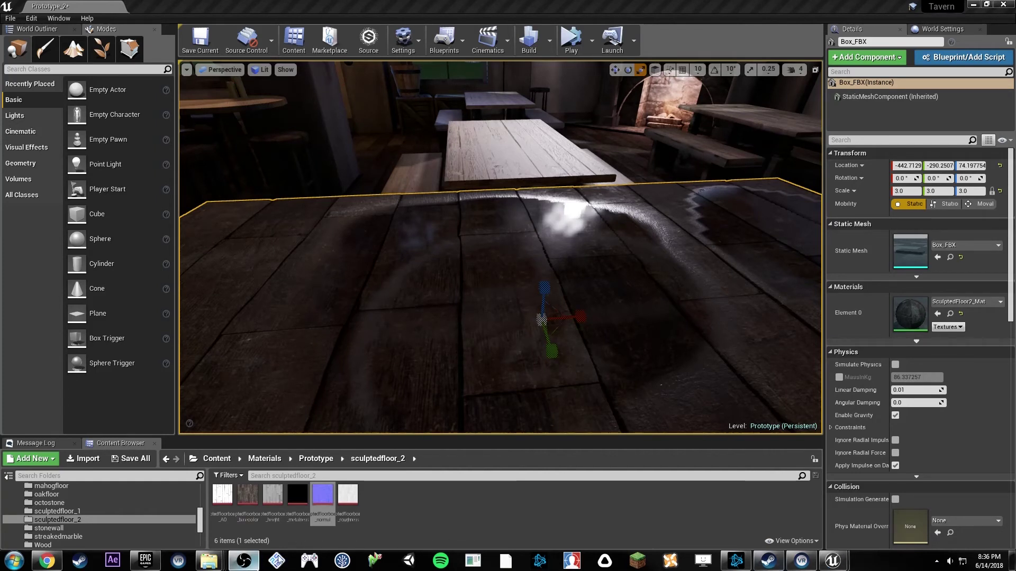
key(ctrl+shift+s)
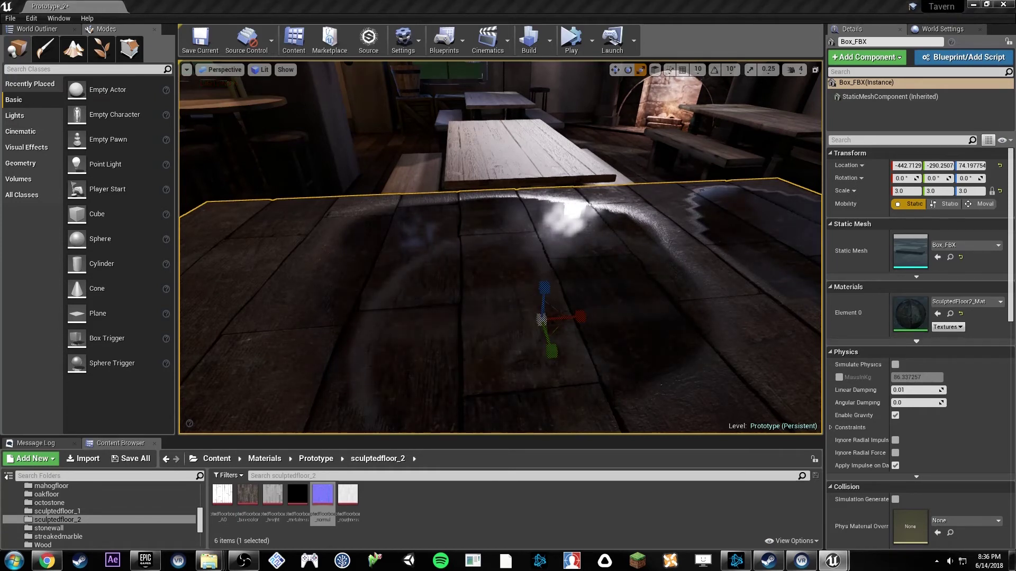
Step: Try a Scalar default value of about 1.04 and view its effect on the floor block
drag(1015, 24, 931, 30)
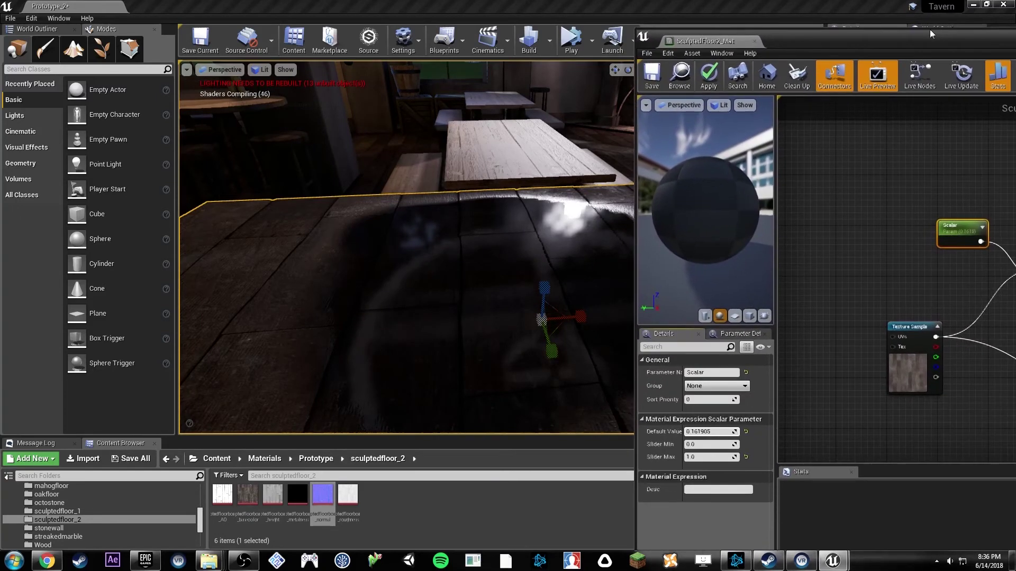
mouse_move(709, 432)
mouse_down()
mouse_move(686, 432)
mouse_move(709, 432)
mouse_up()
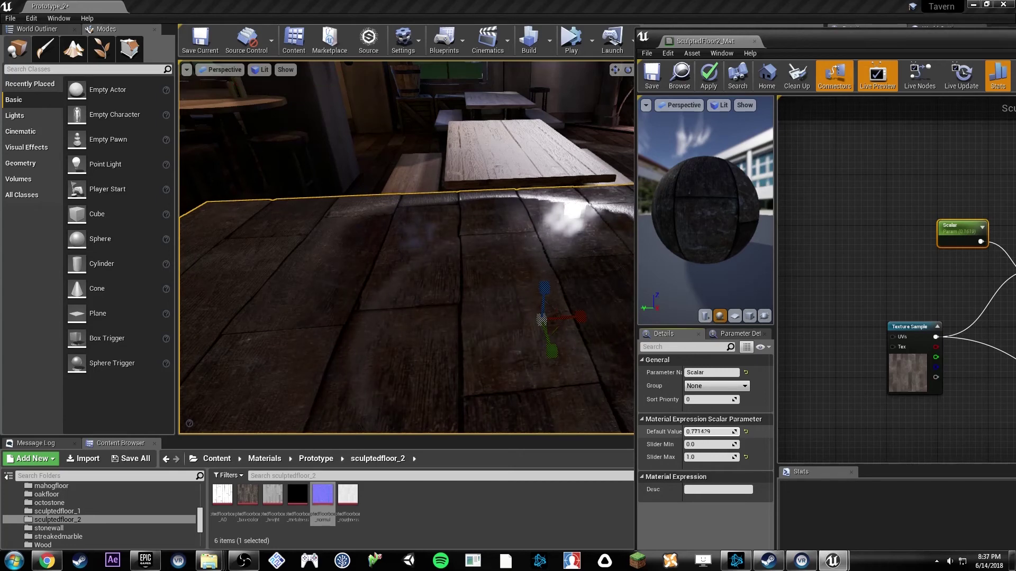
key(Return)
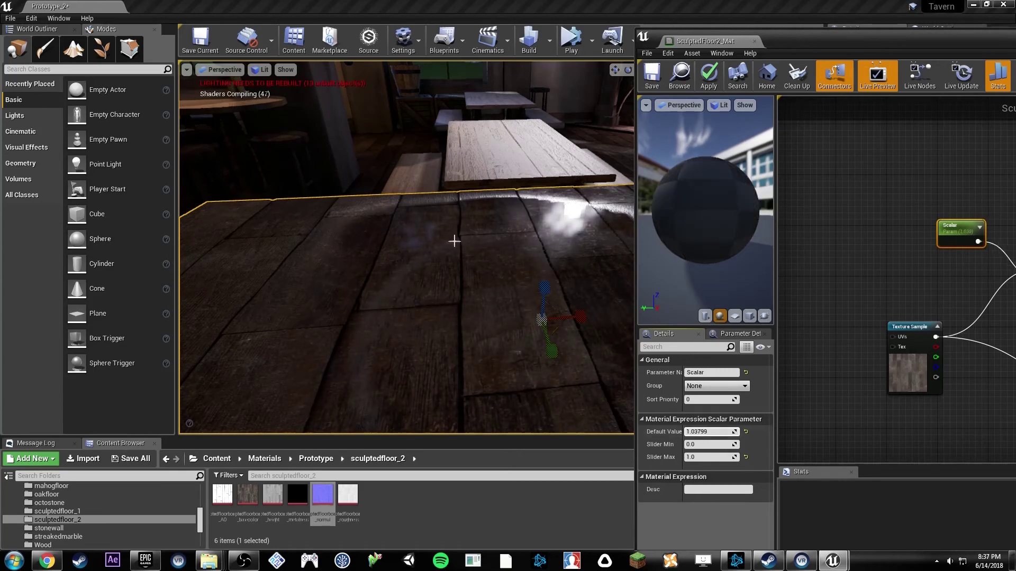
right_drag(430, 264, 405, 255)
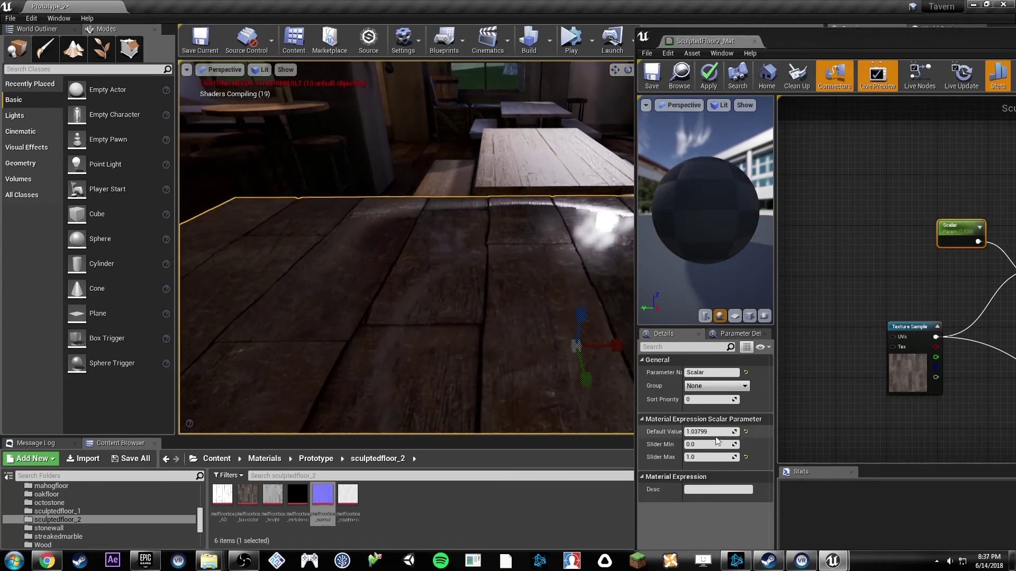
Step: Try a Scalar default value of about 3.48 and inspect the brightened wood on the floor block from several angles
drag(712, 432, 790, 437)
right_drag(407, 248, 513, 238)
mouse_move(709, 432)
mouse_down()
mouse_move(689, 431)
mouse_move(698, 431)
mouse_up()
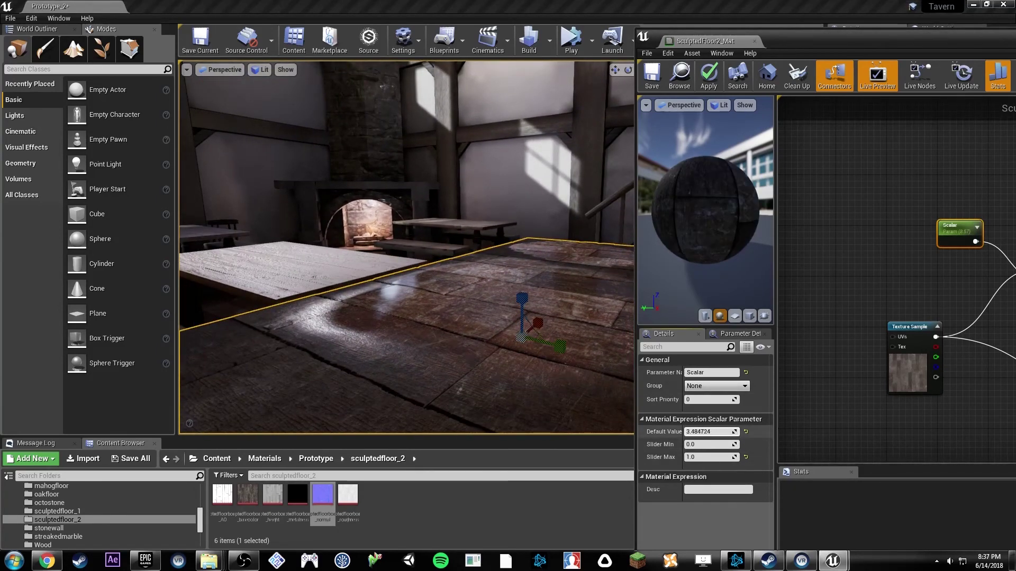
right_drag(493, 301, 339, 329)
right_drag(505, 318, 466, 318)
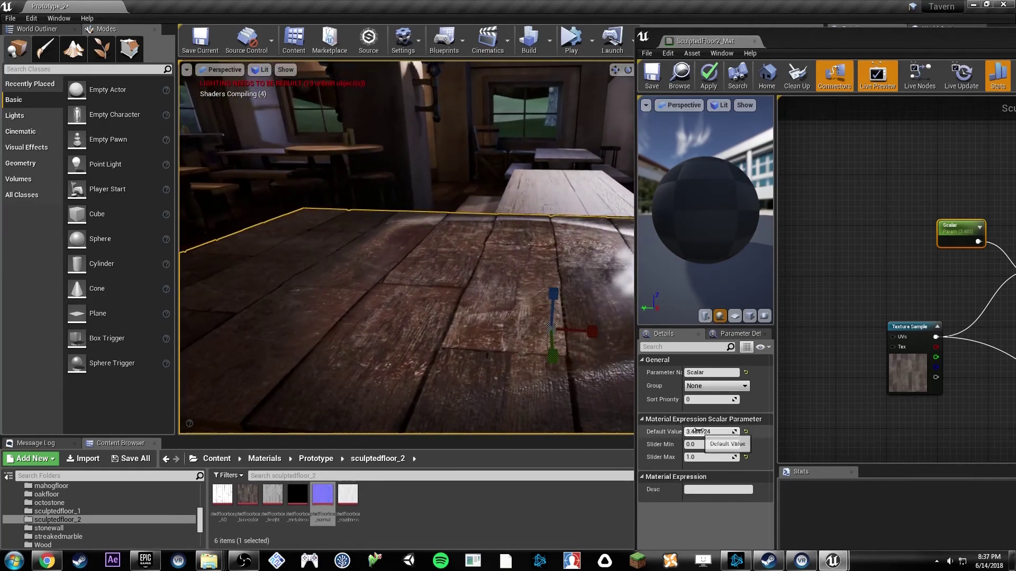
Step: Set the Scalar parameter's default value to about 0.48, apply the material and return to the level view
mouse_move(707, 432)
mouse_down()
mouse_move(693, 432)
mouse_move(709, 432)
mouse_up()
right_drag(476, 312, 434, 307)
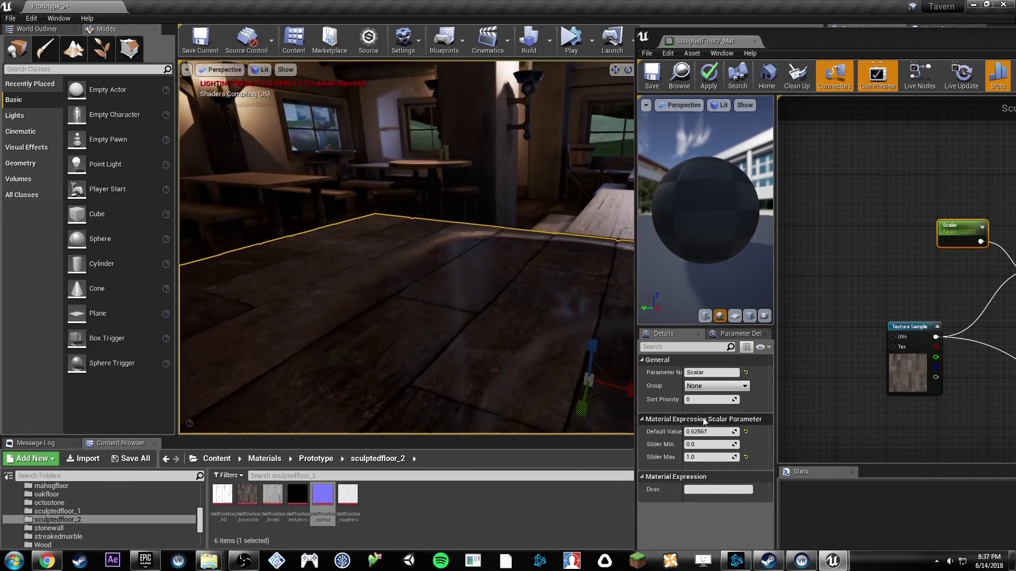
drag(707, 432, 720, 432)
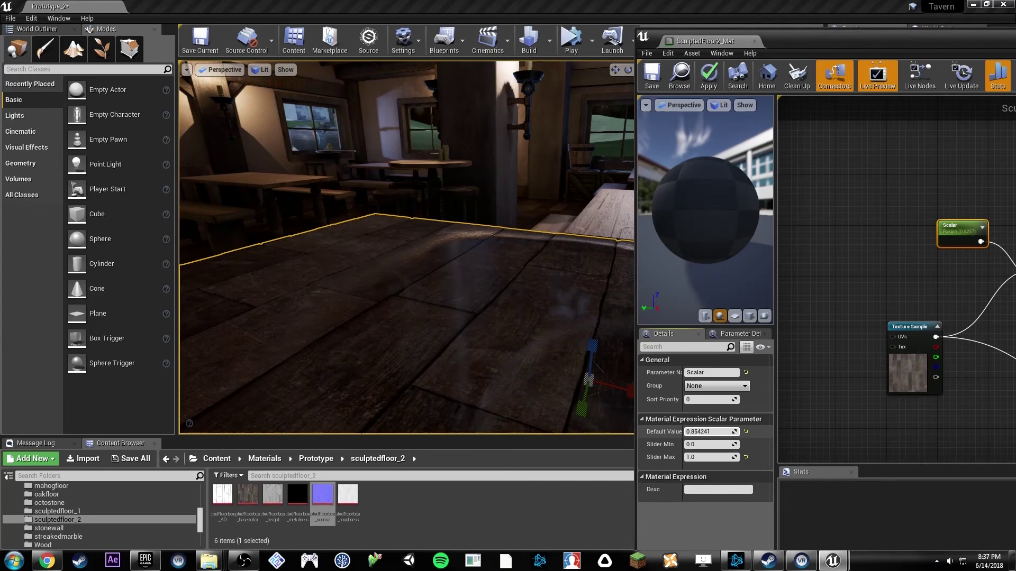
right_drag(547, 323, 523, 306)
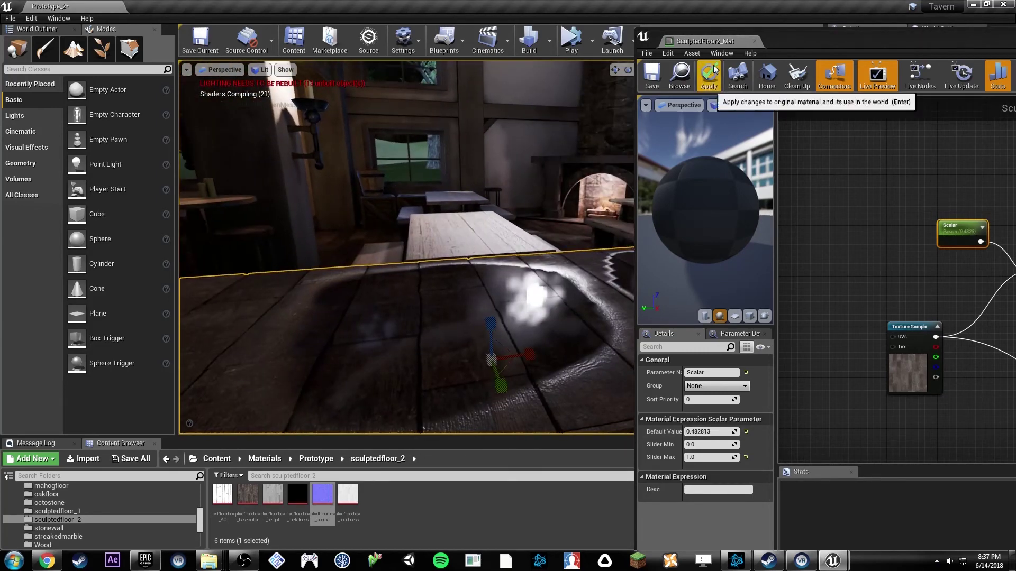
drag(805, 34, 1015, 34)
right_drag(523, 306, 578, 249)
Step: Find the Sphere Reflection Capture among the placeable actors and place one above the wet area of the floor block
key(g)
key(g)
click(43, 69)
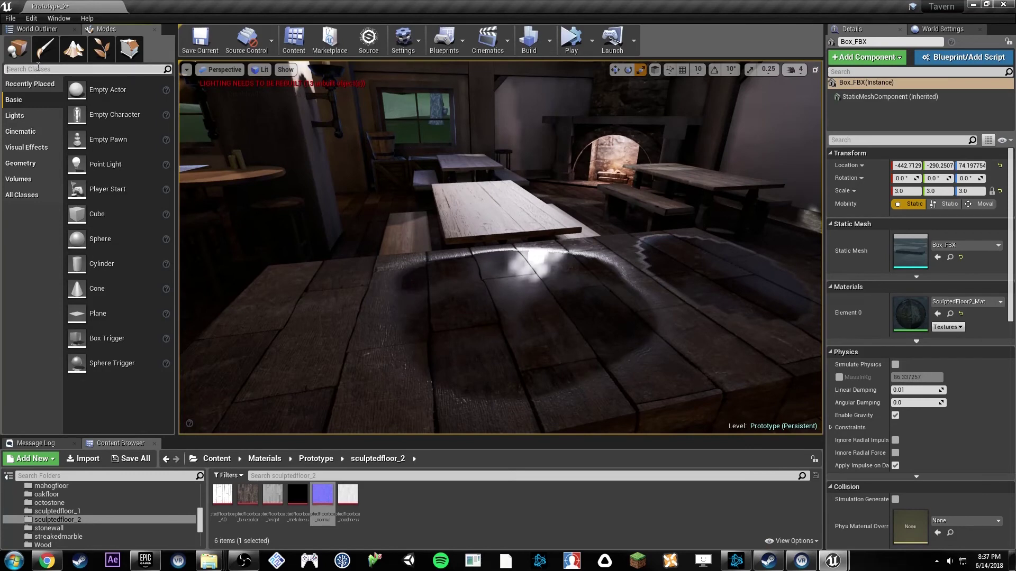
text(ref)
drag(68, 139, 529, 299)
key(g)
key(f)
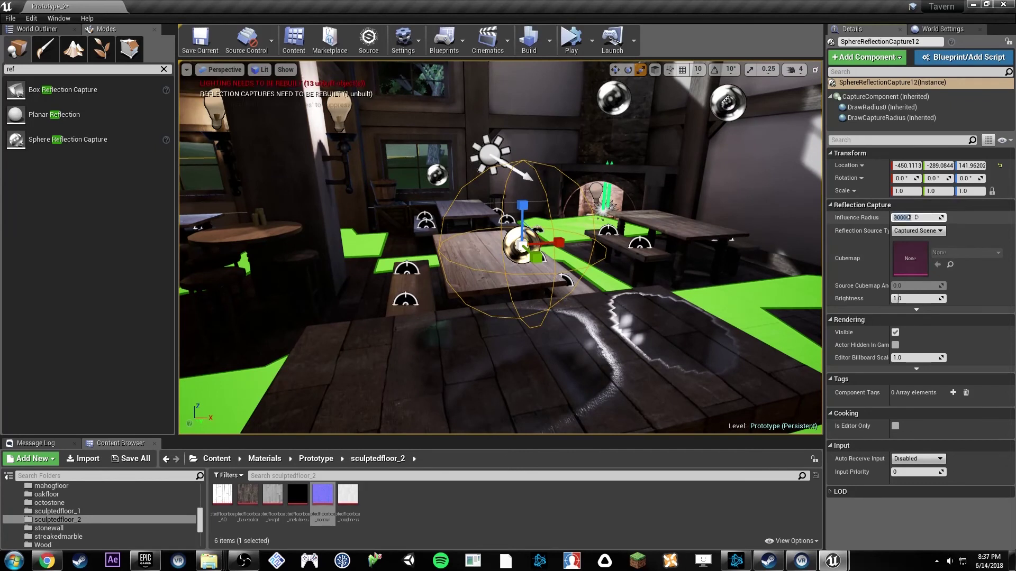
Step: Set the new reflection capture's Influence Radius to 50
text(00)
key(Return)
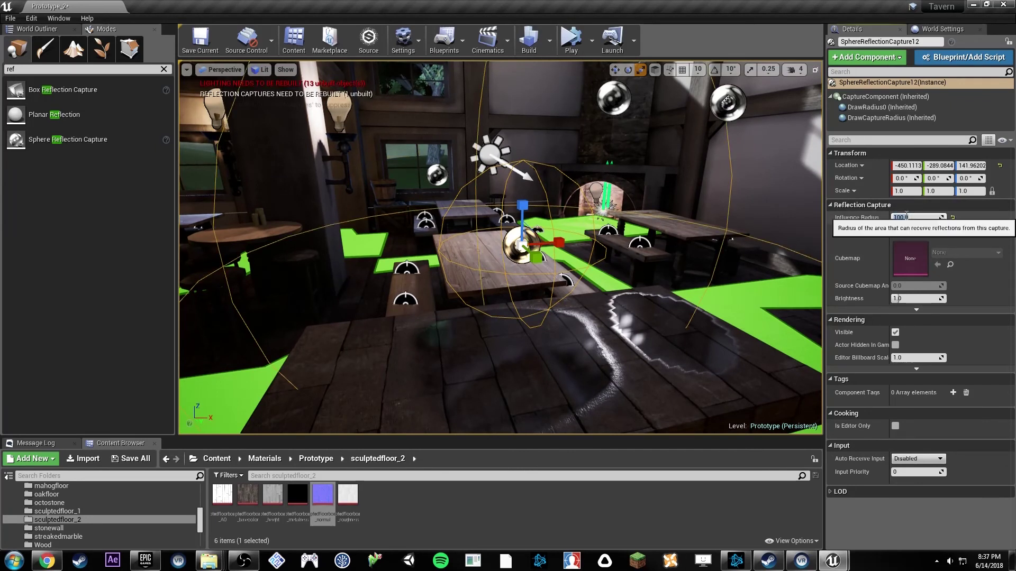
key(Return)
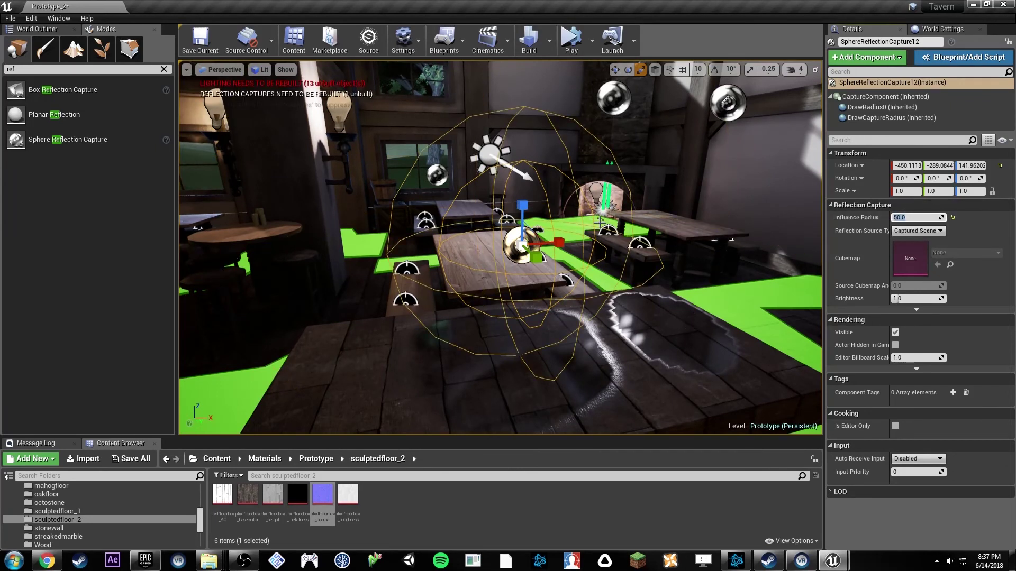
Step: Lower the reflection capture toward the floor block to a Z location of about 120.8 and shift its X to about -448.9
right_drag(561, 207, 547, 193)
key(w)
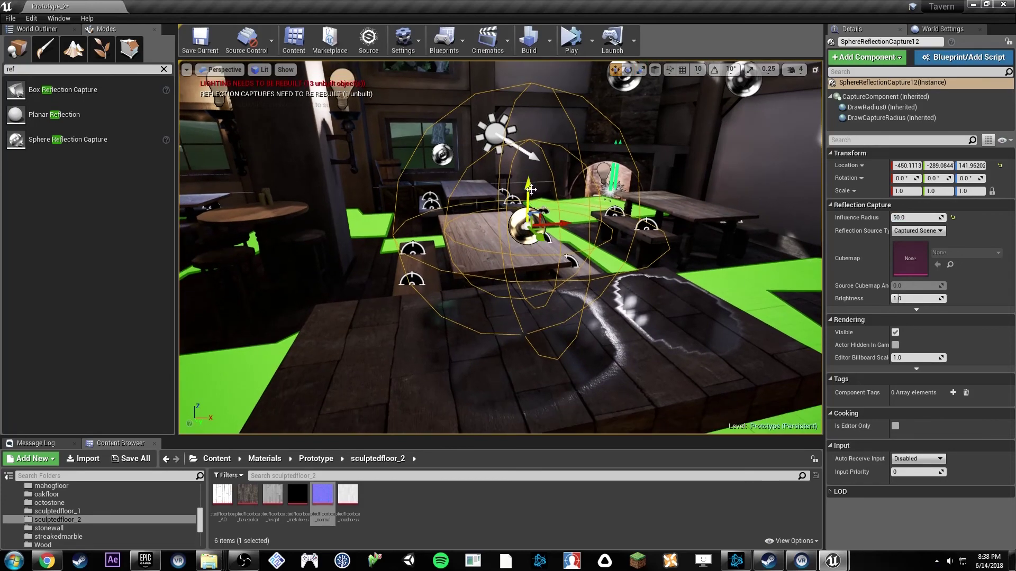
drag(531, 189, 530, 235)
right_drag(530, 235, 551, 217)
mouse_move(536, 217)
mouse_down()
mouse_move(434, 225)
mouse_move(540, 230)
mouse_up()
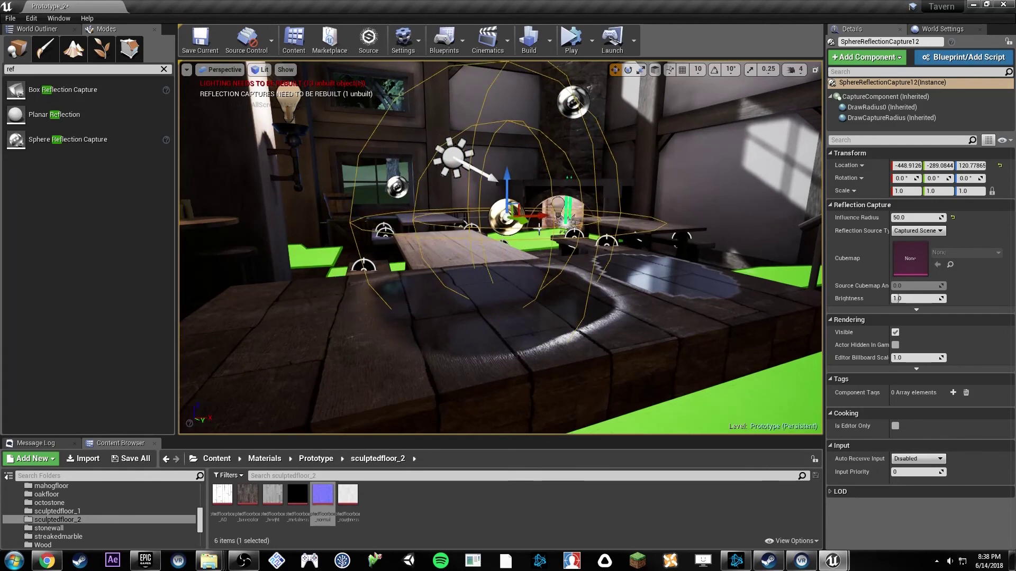
Step: Build the reflection captures and move the sphere capture along X to about -456.7
click(549, 40)
click(579, 141)
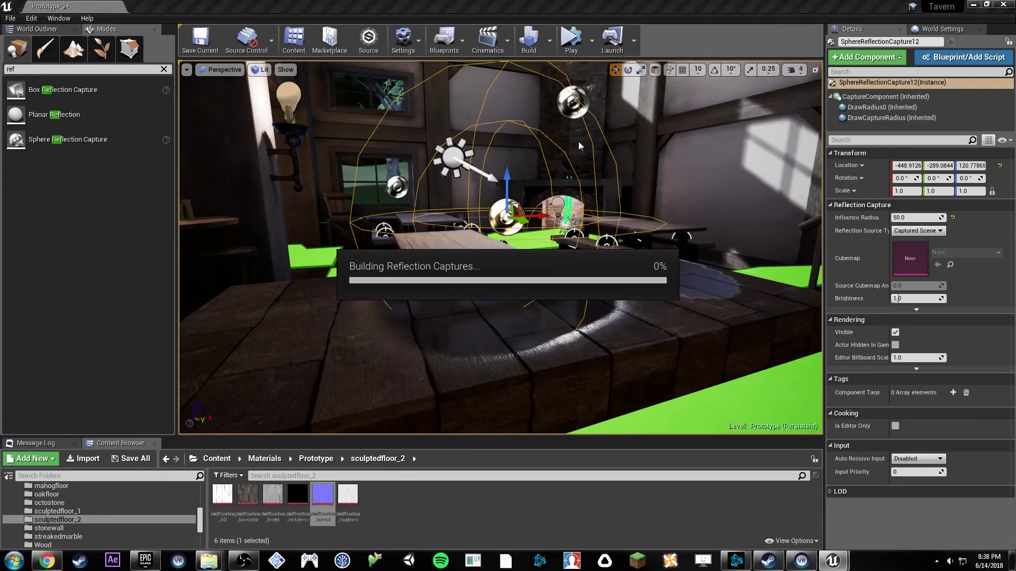
mouse_move(546, 216)
mouse_down()
mouse_move(463, 231)
mouse_move(527, 223)
mouse_up()
Step: Examine the reflections in the painted wet patches on the floor block from several viewpoints in the tavern
right_drag(527, 222, 424, 283)
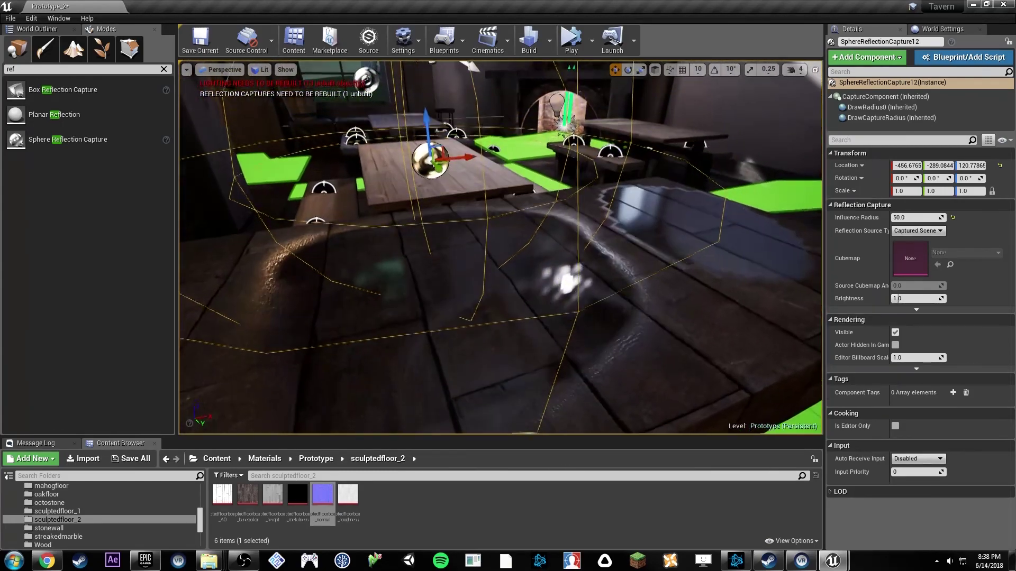
right_drag(495, 283, 546, 304)
right_drag(552, 250, 552, 249)
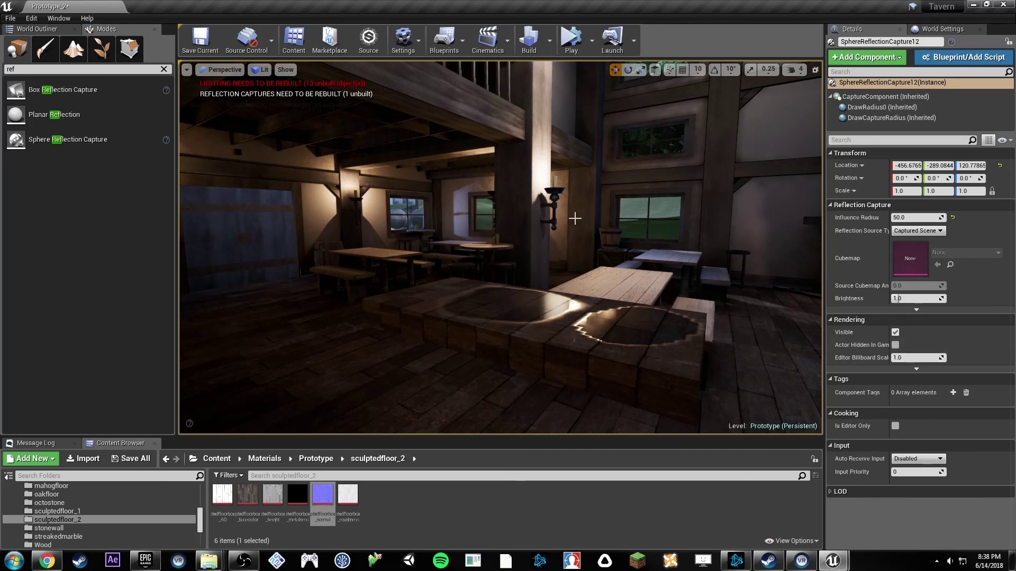
right_drag(575, 218, 778, 211)
mouse_move(545, 236)
right_down()
mouse_move(489, 243)
mouse_move(541, 234)
right_up()
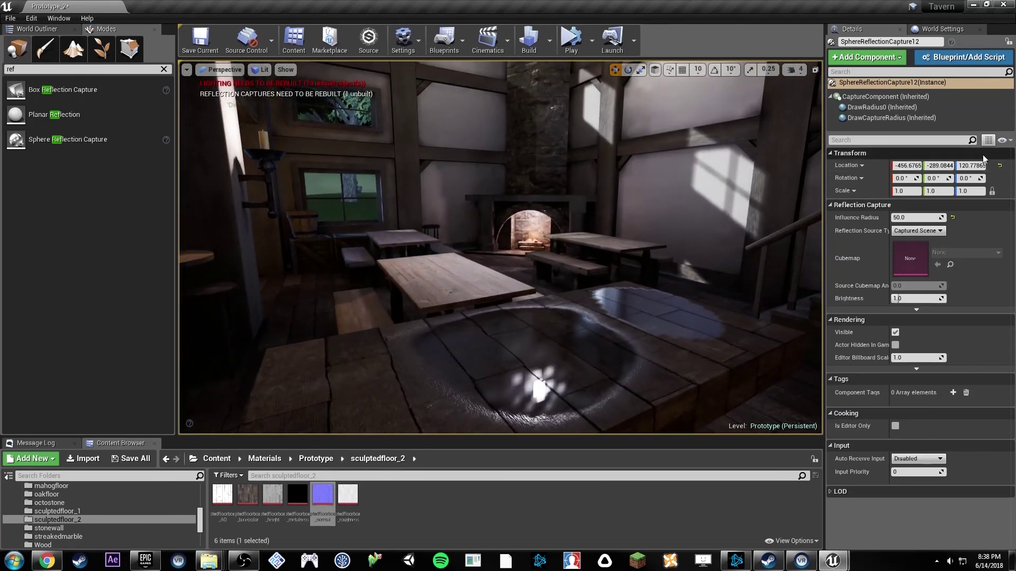